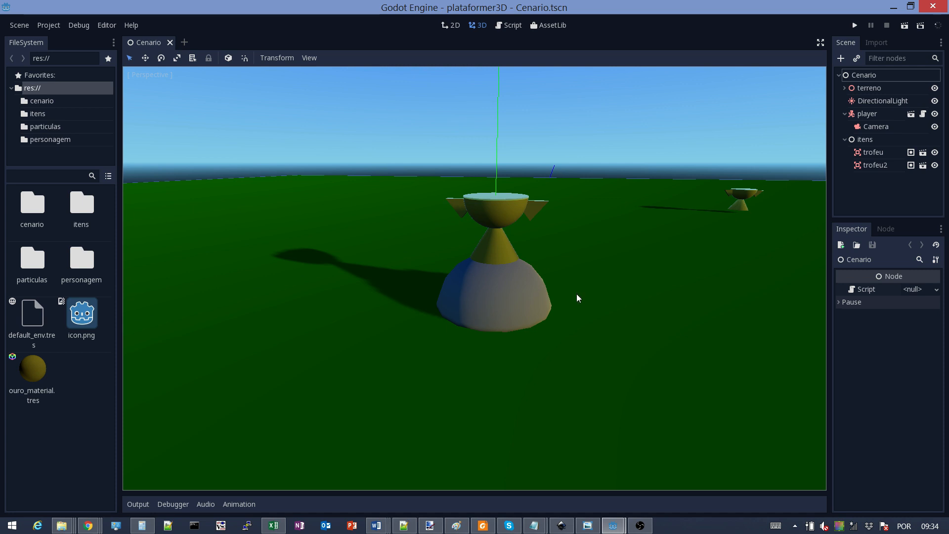
Bring the recording software forward, then return to the Godot editor
{"action": "left_click", "coordinate": [643, 528]}
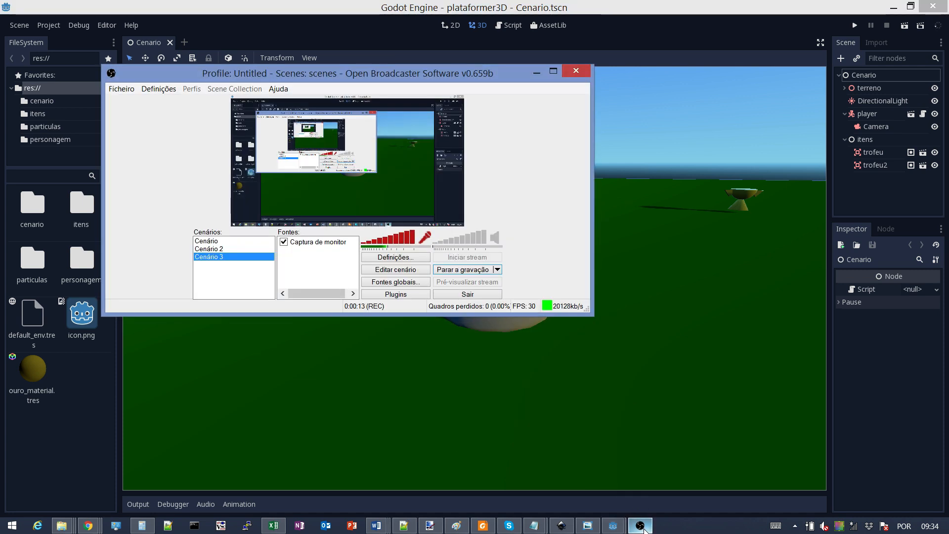
{"action": "left_click", "coordinate": [643, 527]}
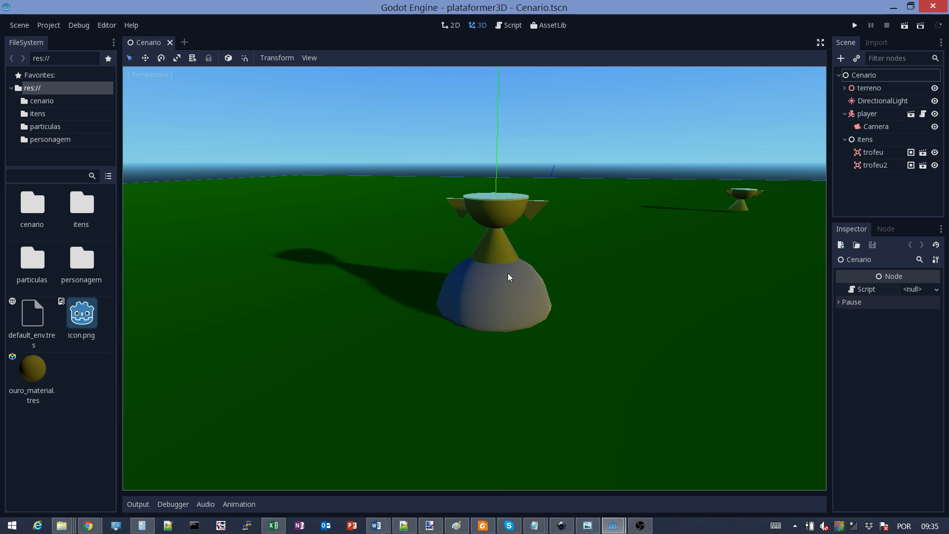
{"action": "scroll", "coordinate": [508, 276], "scroll_direction": "down", "scroll_amount": 3}
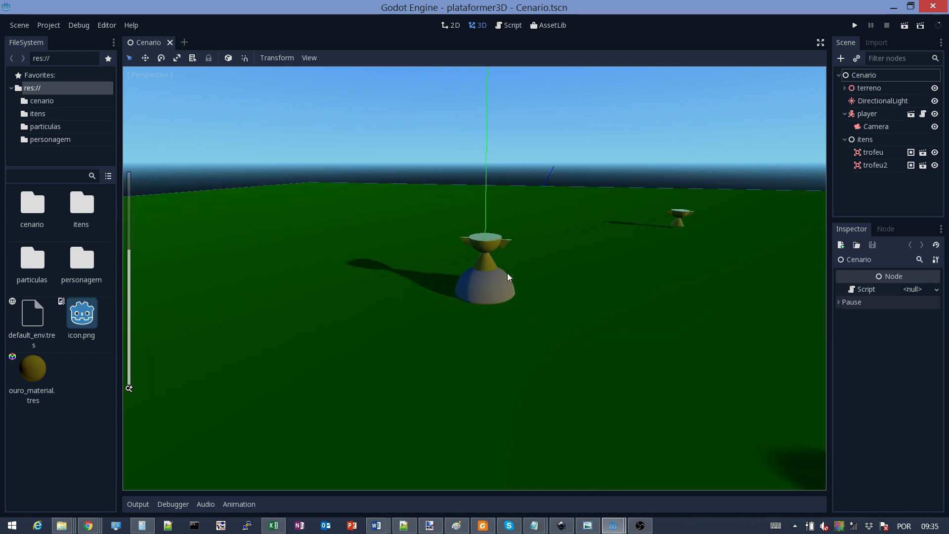
{"action": "scroll", "coordinate": [507, 273], "scroll_direction": "up", "scroll_amount": 2}
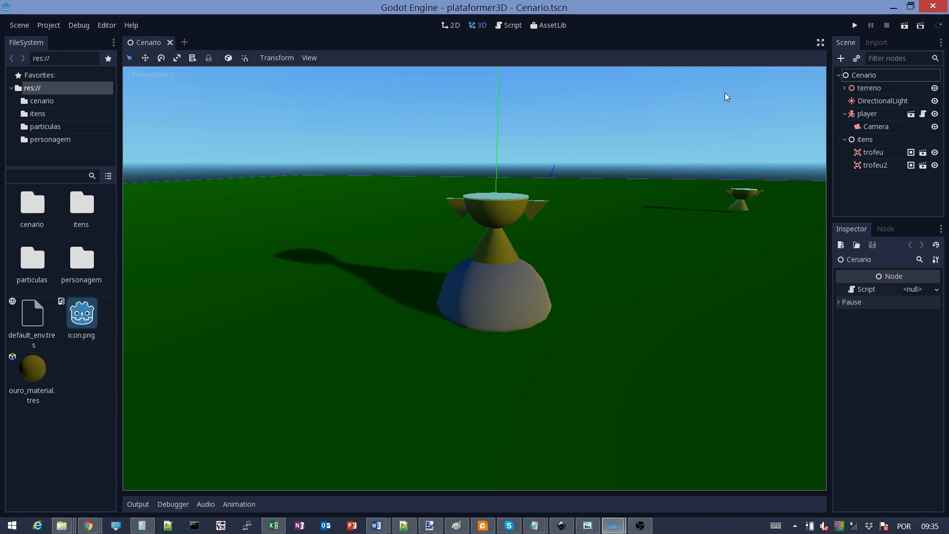
Open res://itens/trofeu.tscn through Scene > Open Scene
{"action": "left_click", "coordinate": [20, 25]}
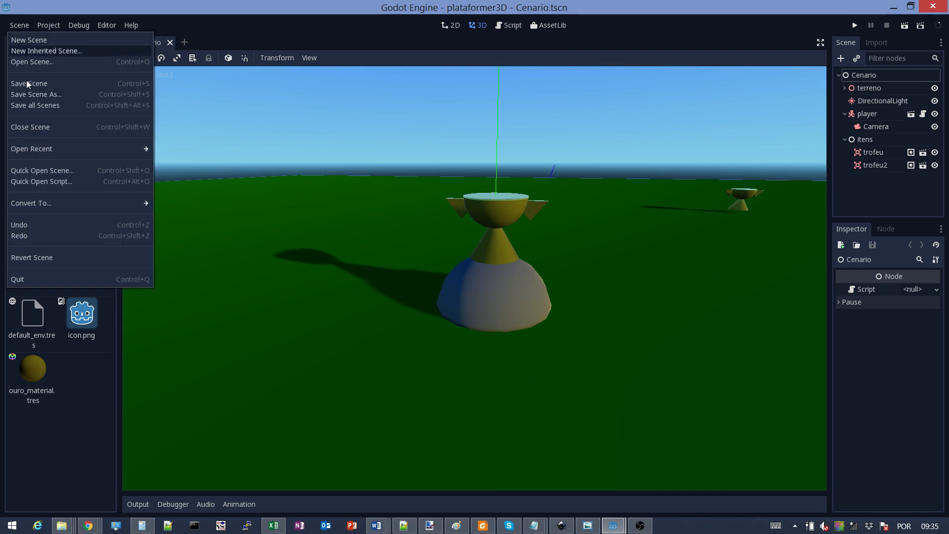
{"action": "left_click", "coordinate": [37, 63]}
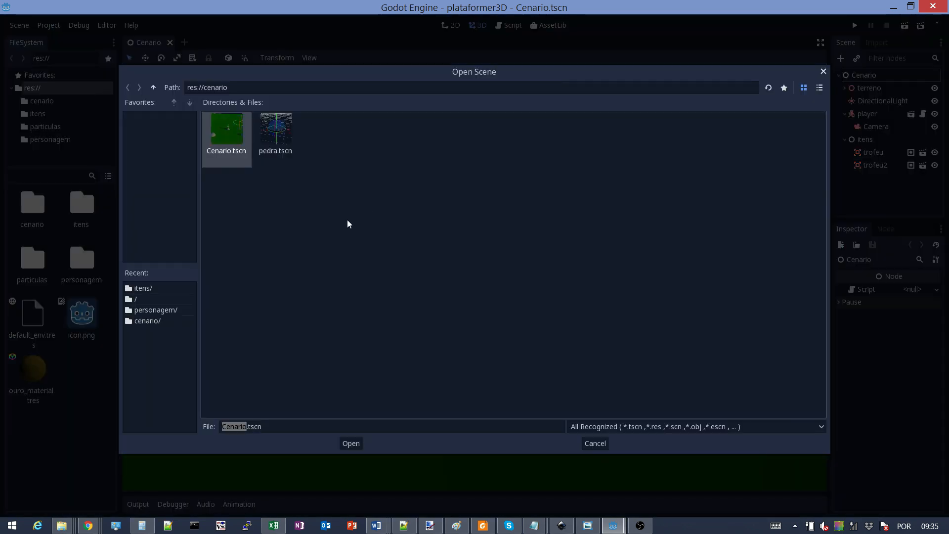
{"action": "left_click", "coordinate": [153, 88]}
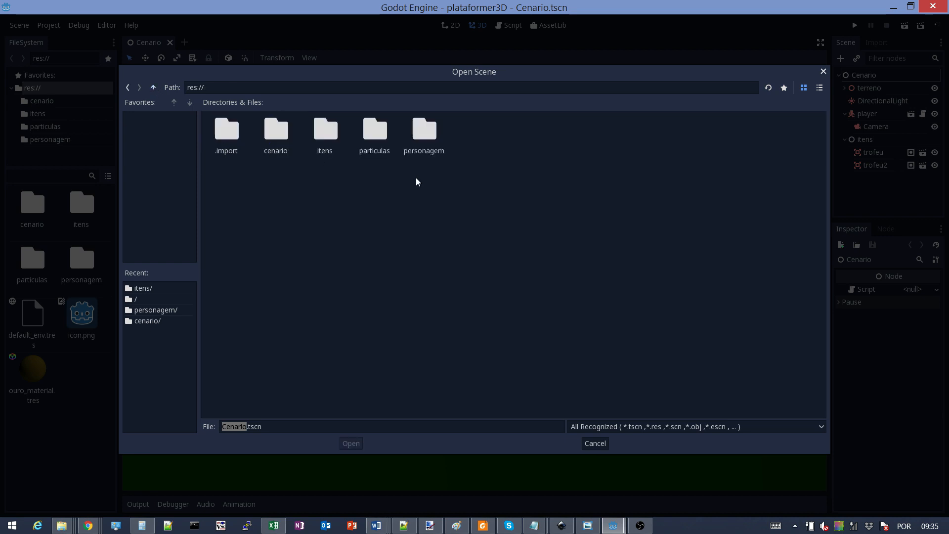
{"action": "double_click", "coordinate": [326, 133]}
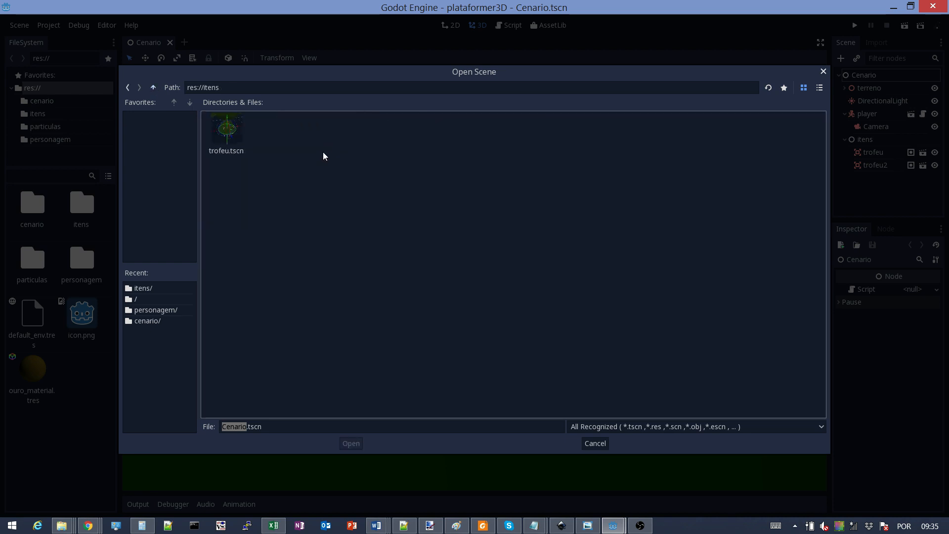
{"action": "left_click", "coordinate": [228, 145]}
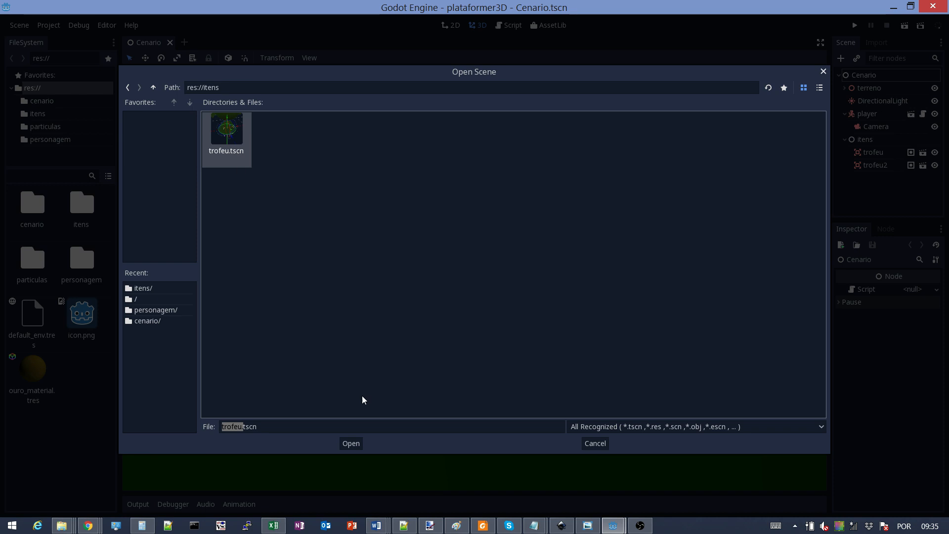
{"action": "left_click", "coordinate": [350, 443]}
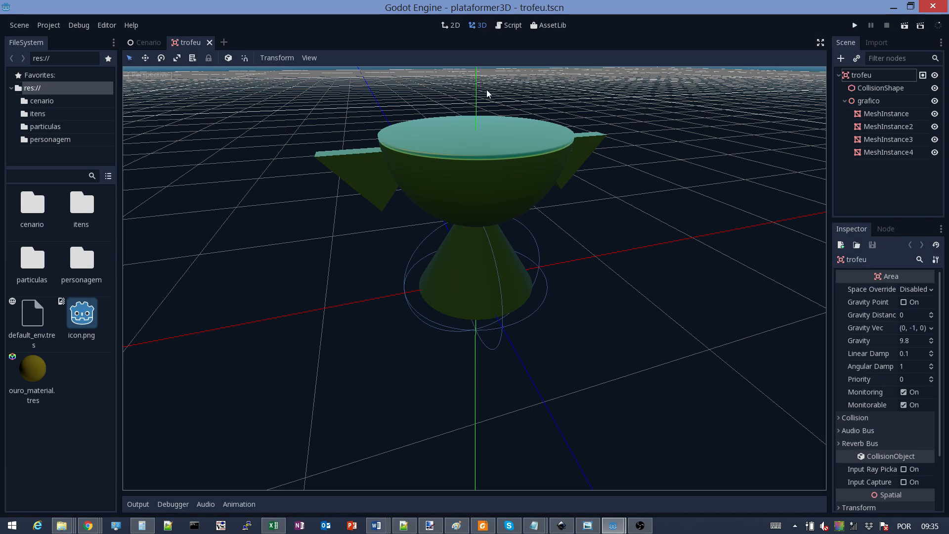
Zoom out the viewport, then select the trofeu root and then the grafico node
{"action": "scroll", "coordinate": [466, 251], "scroll_direction": "down", "scroll_amount": 6}
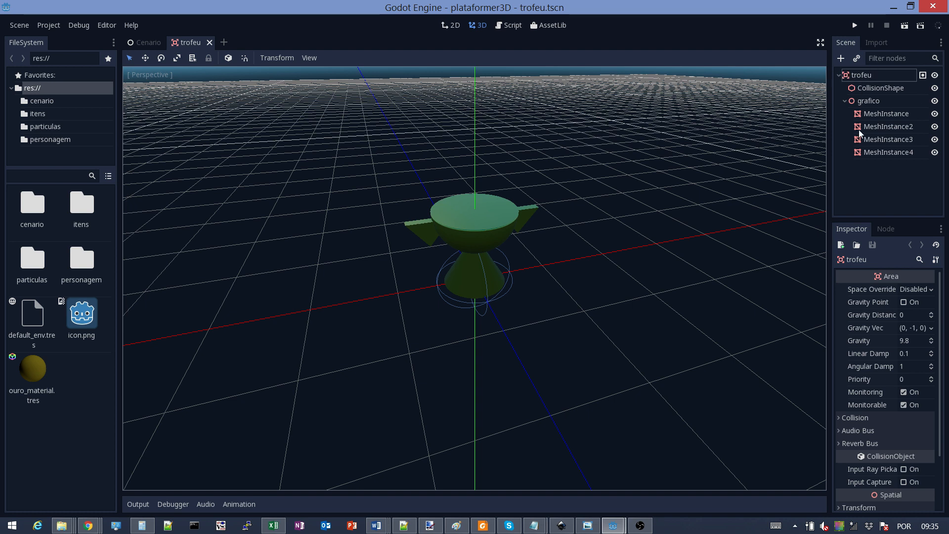
{"action": "left_click", "coordinate": [864, 75]}
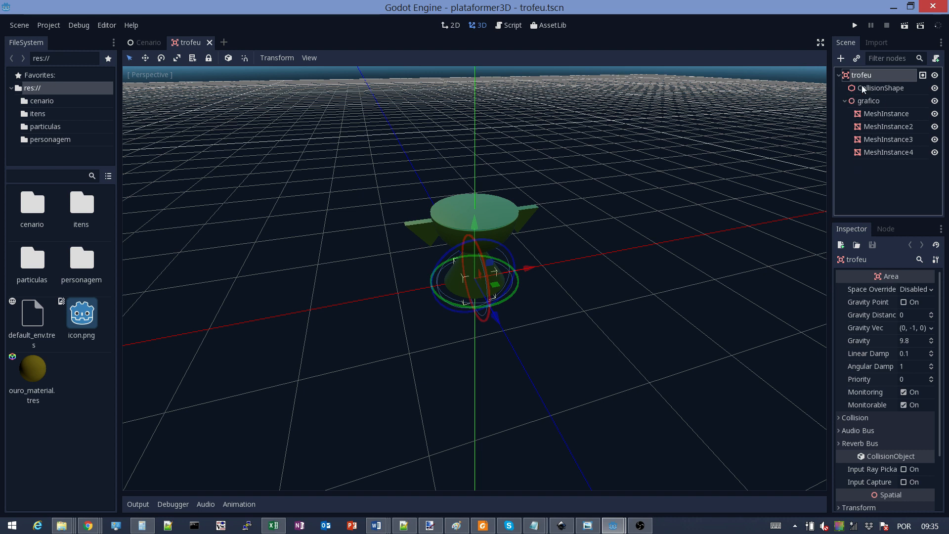
{"action": "left_click", "coordinate": [864, 101]}
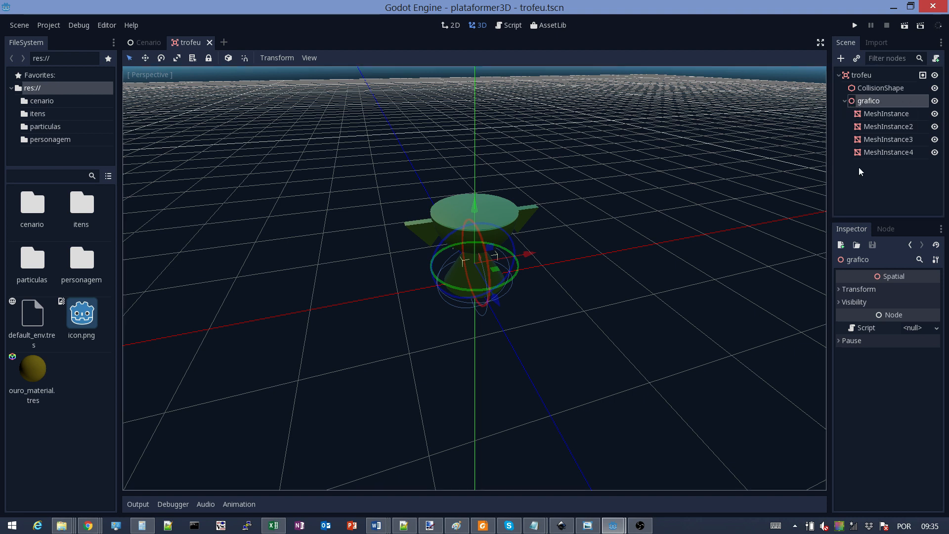
Add a Particles node under grafico by searching 'particl', then widen the dock
{"action": "left_click", "coordinate": [841, 58]}
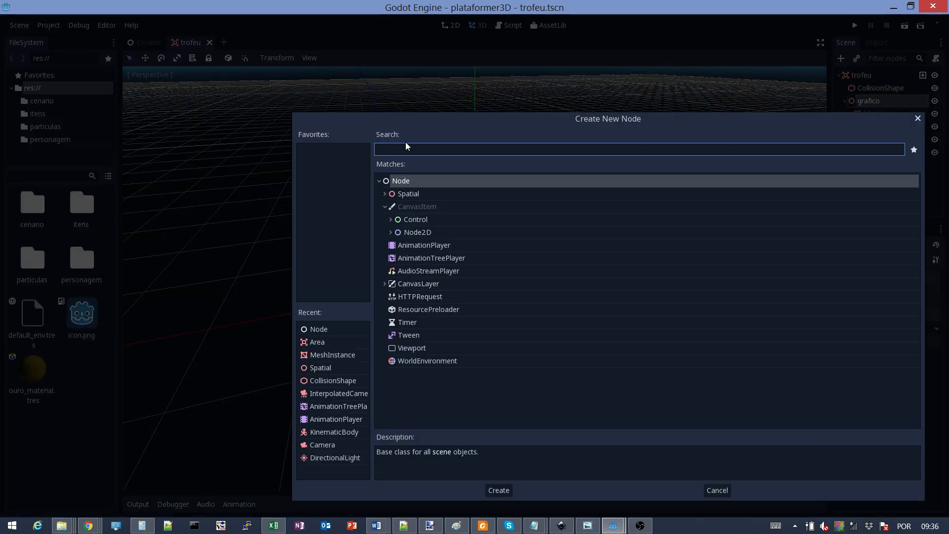
{"action": "type", "text": "particl"}
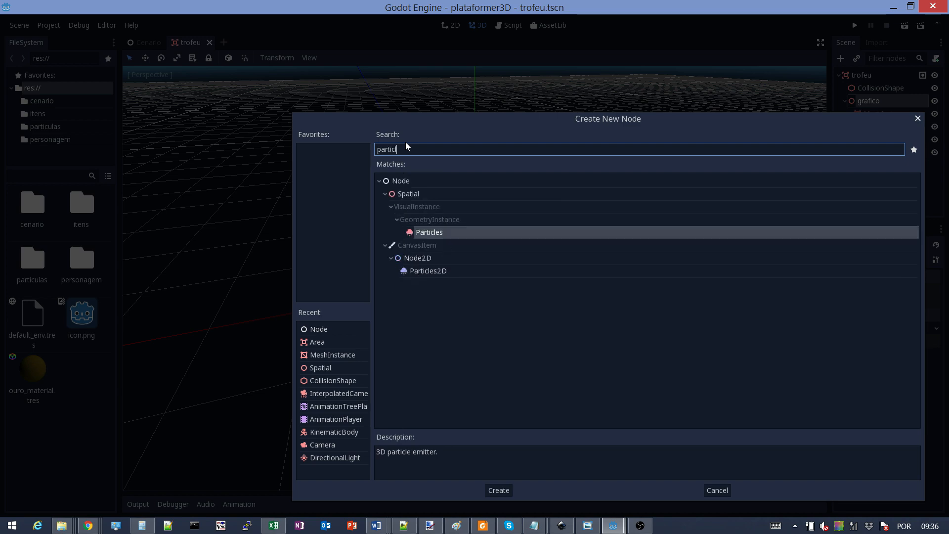
{"action": "double_click", "coordinate": [412, 233]}
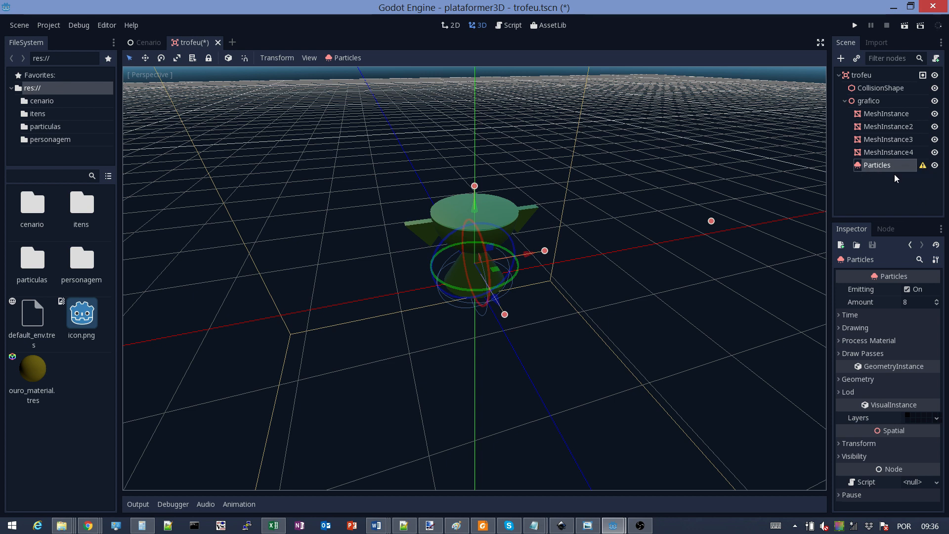
{"action": "mouse_move", "coordinate": [922, 166]}
{"action": "left_click_drag", "start_coordinate": [828, 143], "coordinate": [734, 145]}
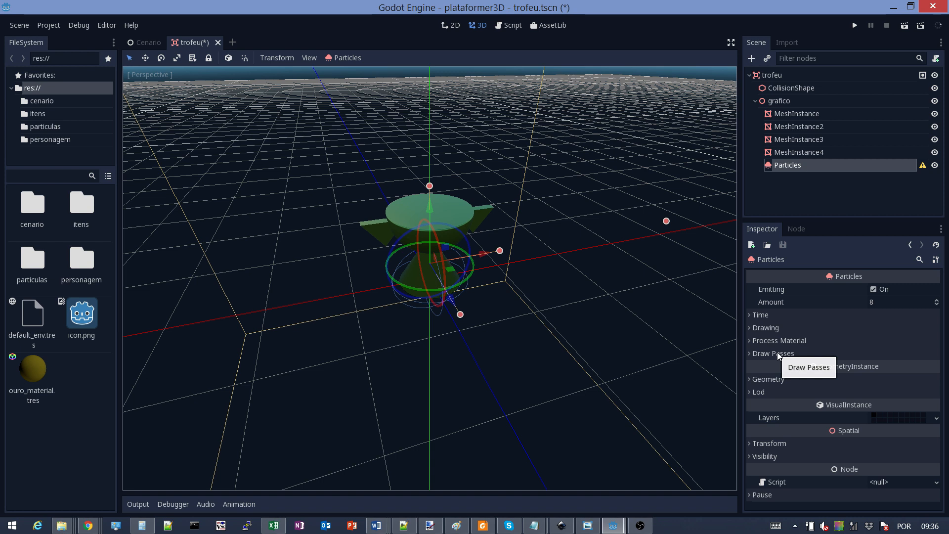
Expand the Particles node's Draw Passes and list the mesh types for Pass 1
{"action": "left_click", "coordinate": [758, 341]}
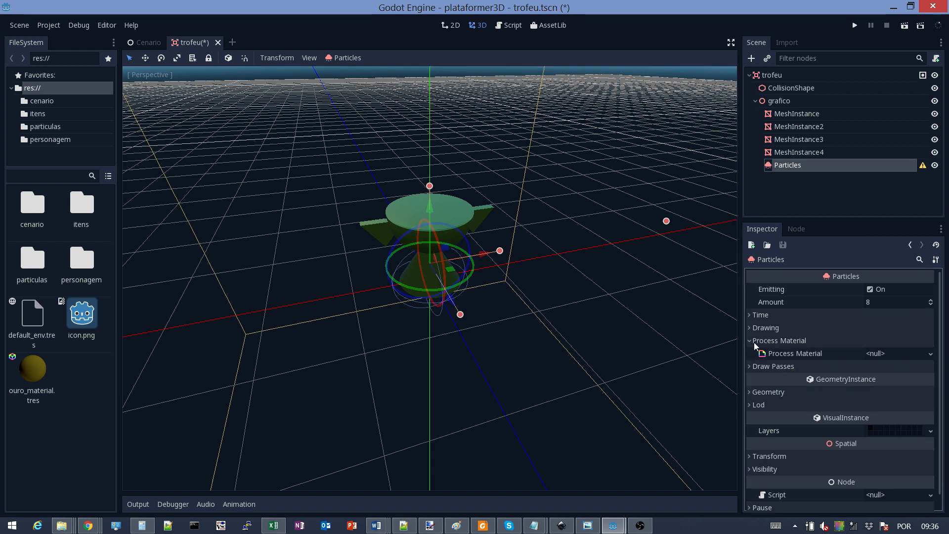
{"action": "left_click", "coordinate": [754, 342]}
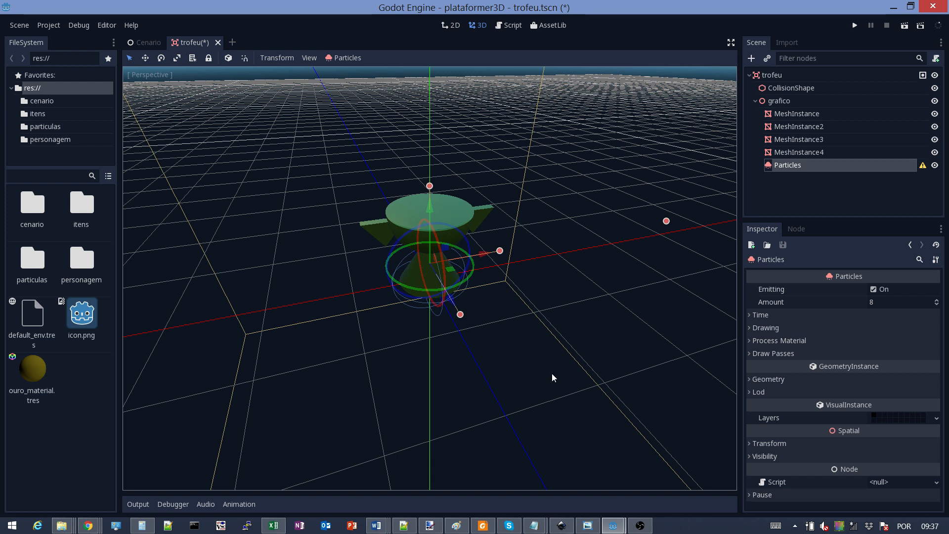
{"action": "left_click", "coordinate": [774, 166]}
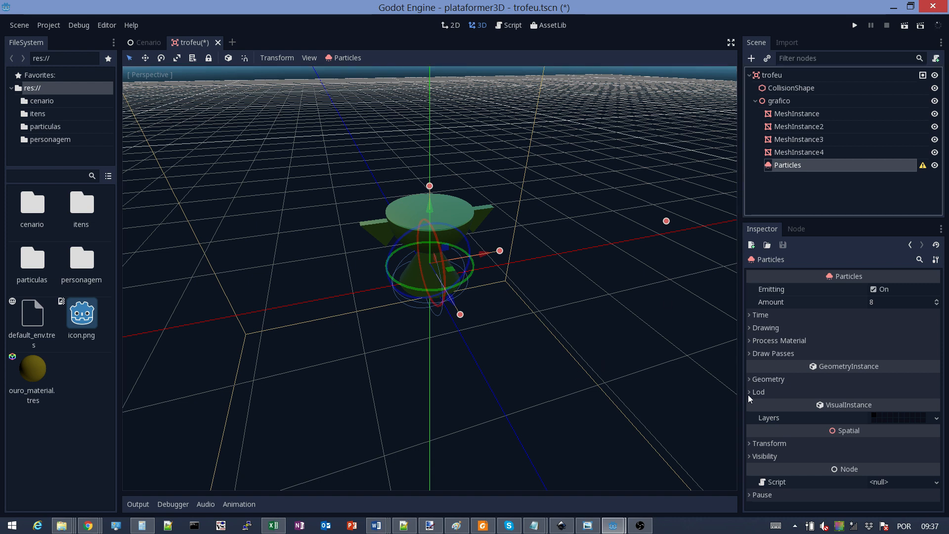
{"action": "left_click", "coordinate": [767, 353]}
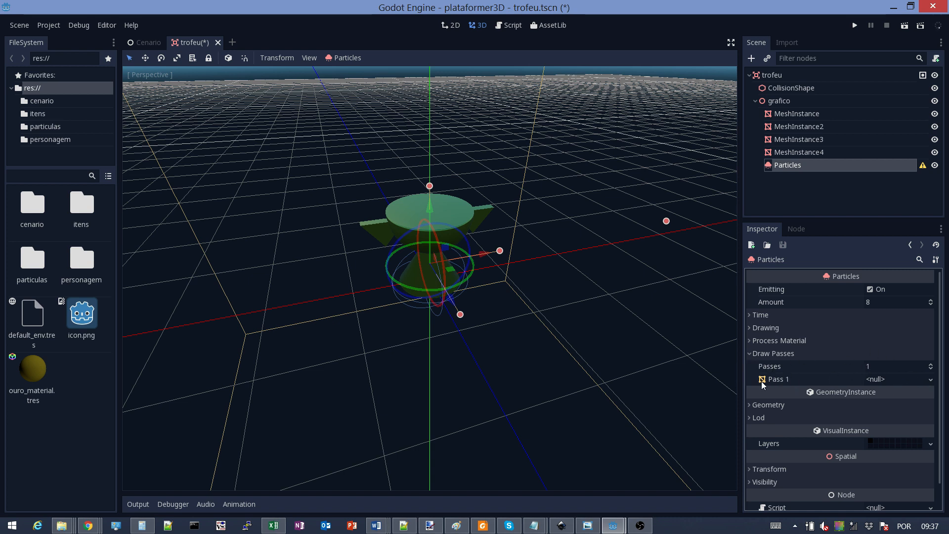
{"action": "left_click", "coordinate": [931, 380]}
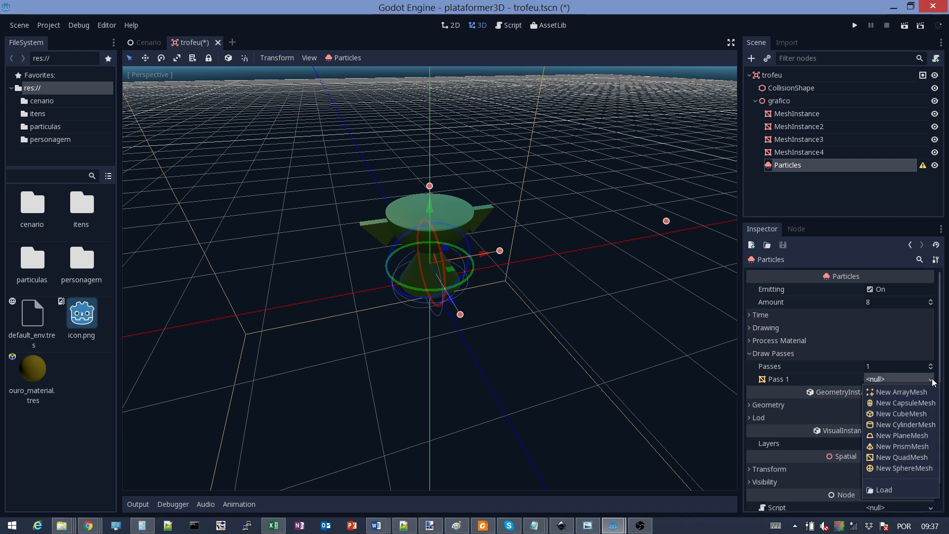
Assign a new QuadMesh to draw pass 1 and orbit to a near-horizontal view
{"action": "left_click", "coordinate": [874, 457]}
{"action": "scroll", "coordinate": [369, 297], "scroll_direction": "up", "scroll_amount": 6}
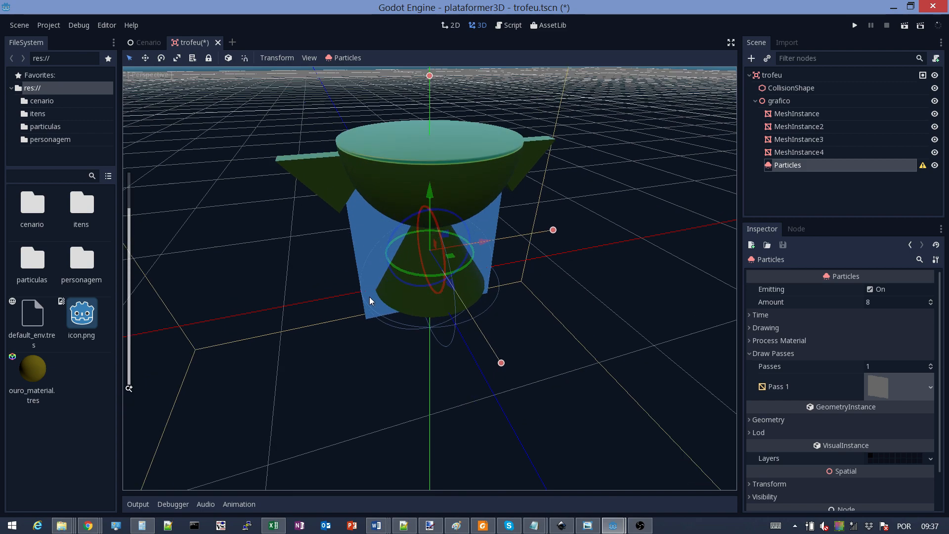
{"action": "mouse_move", "coordinate": [313, 274]}
{"action": "middle_mouse_down"}
{"action": "mouse_move", "coordinate": [398, 251]}
{"action": "mouse_move", "coordinate": [492, 248]}
{"action": "mouse_move", "coordinate": [398, 265]}
{"action": "mouse_move", "coordinate": [267, 269]}
{"action": "mouse_move", "coordinate": [295, 279]}
{"action": "middle_mouse_up"}
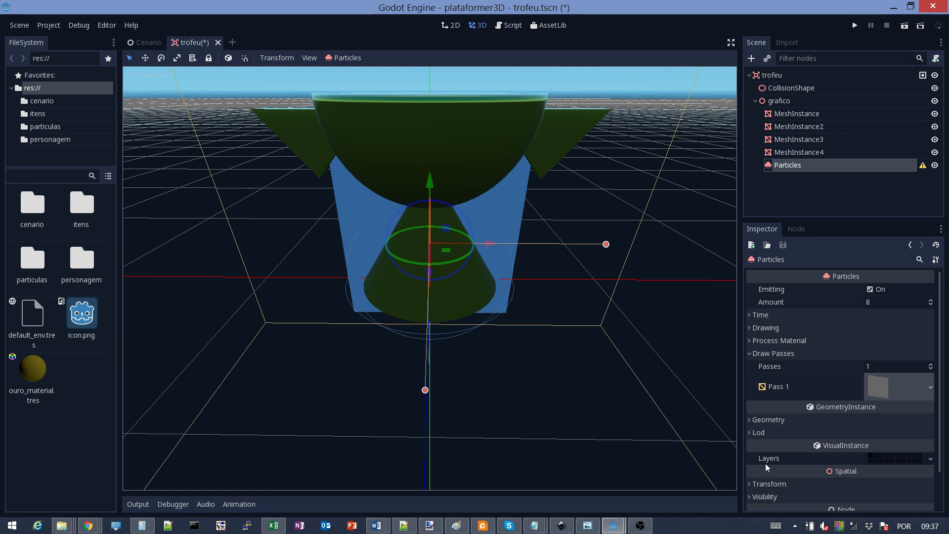
Give the QuadMesh a new SpatialMaterial
{"action": "left_click", "coordinate": [883, 383]}
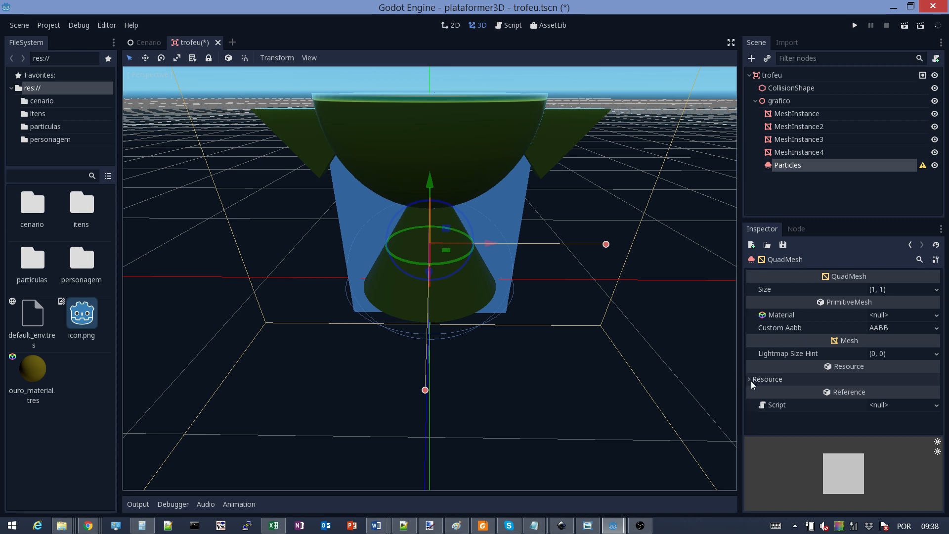
{"action": "left_click", "coordinate": [935, 316]}
{"action": "left_click", "coordinate": [809, 322]}
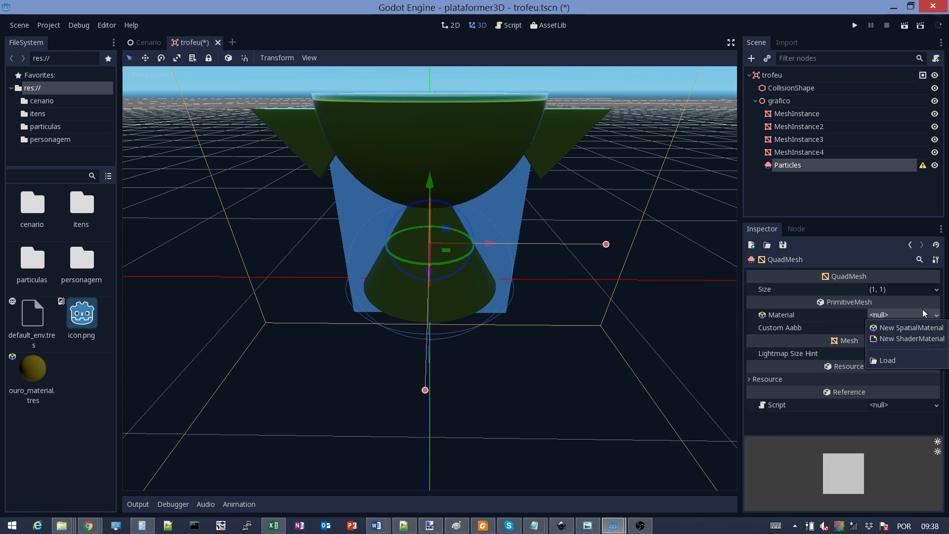
{"action": "left_click", "coordinate": [889, 328]}
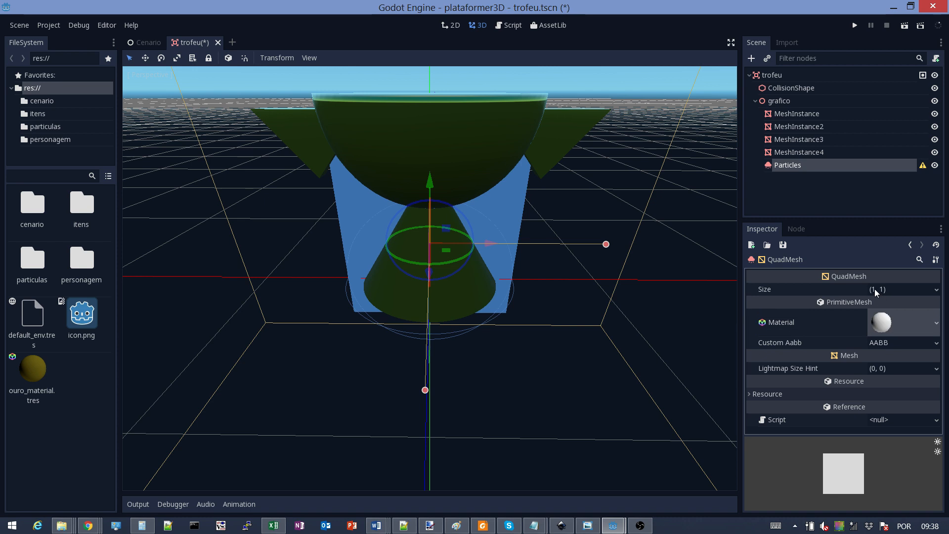
{"action": "left_click", "coordinate": [883, 324]}
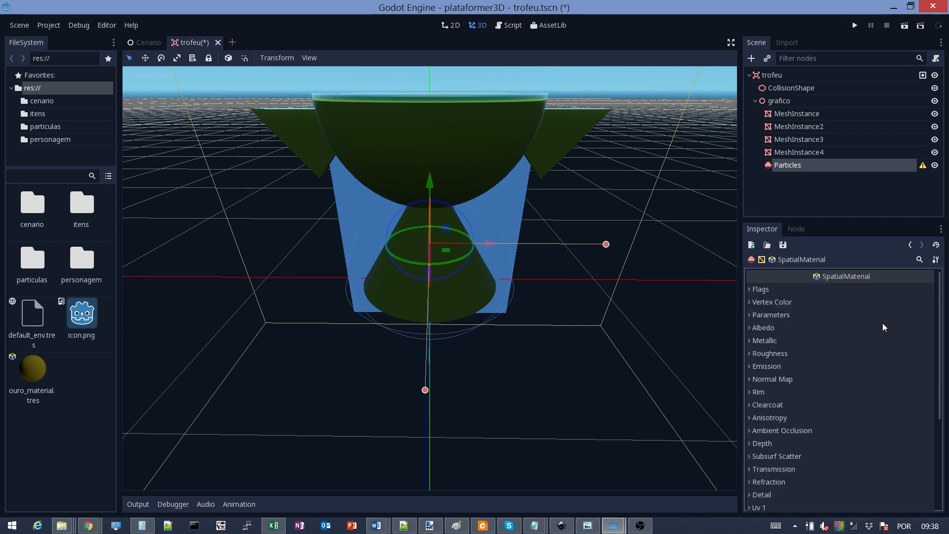
Turn on the Transparent and Unshaded flags on the particle material, checking from several angles
{"action": "left_click", "coordinate": [749, 288]}
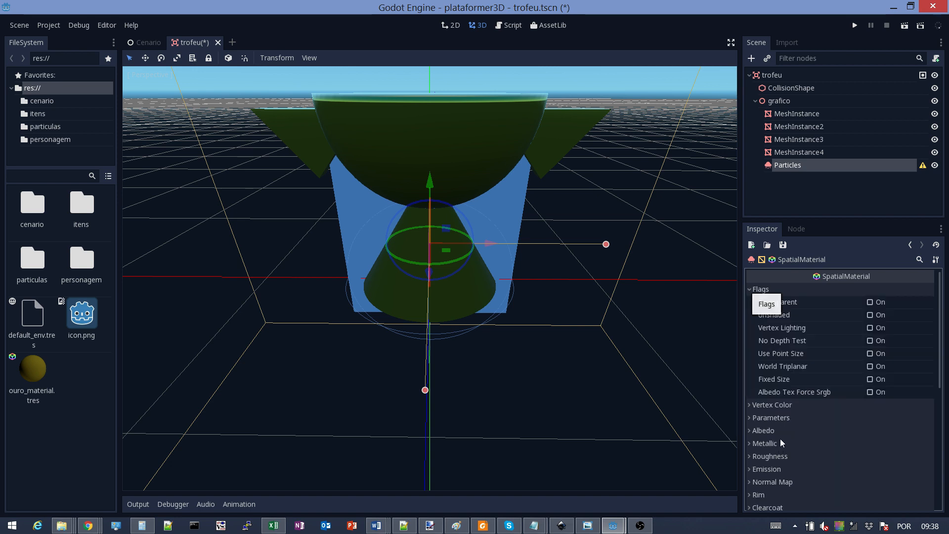
{"action": "left_click", "coordinate": [870, 302]}
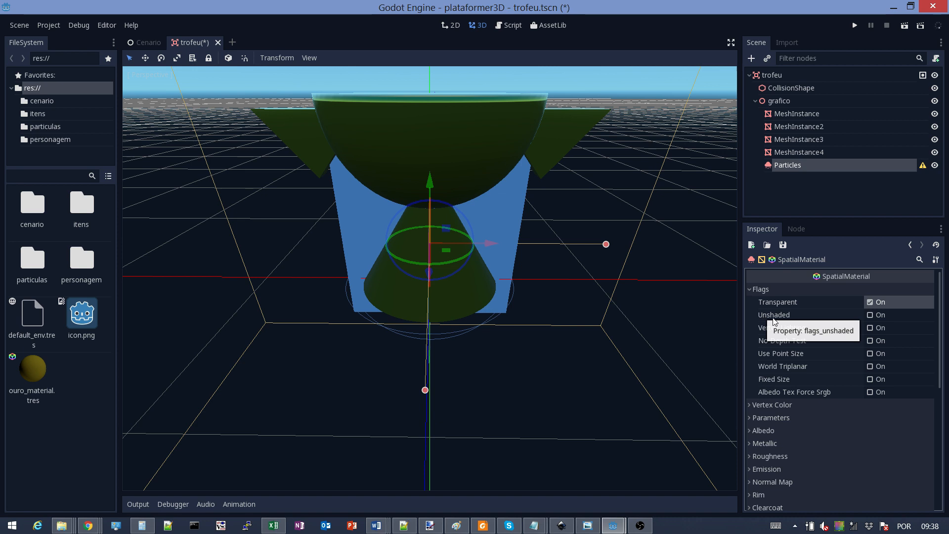
{"action": "left_click", "coordinate": [870, 315]}
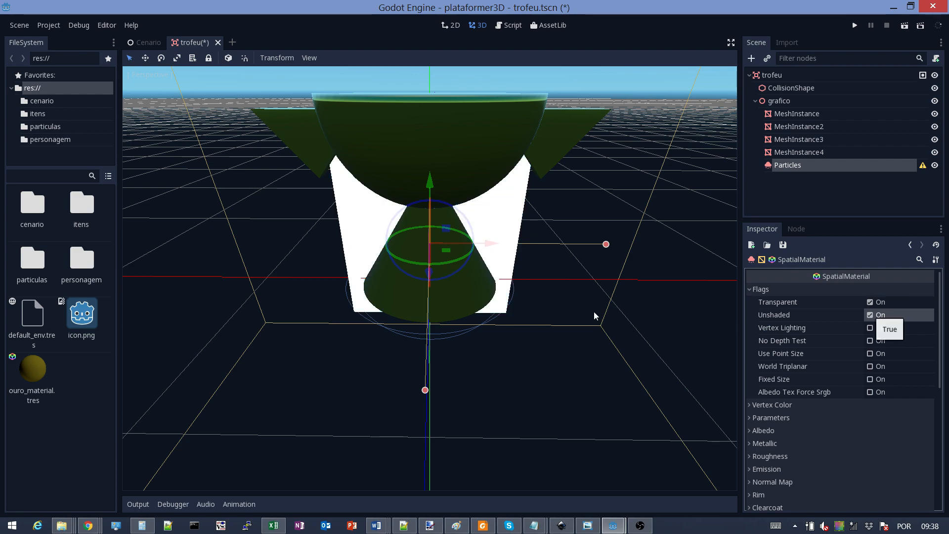
{"action": "mouse_move", "coordinate": [597, 294]}
{"action": "middle_mouse_down"}
{"action": "mouse_move", "coordinate": [518, 242]}
{"action": "mouse_move", "coordinate": [517, 276]}
{"action": "mouse_move", "coordinate": [608, 288]}
{"action": "middle_mouse_up"}
{"action": "middle_click_drag", "start_coordinate": [541, 220], "coordinate": [551, 244]}
{"action": "scroll", "coordinate": [397, 172], "scroll_direction": "down", "scroll_amount": 3}
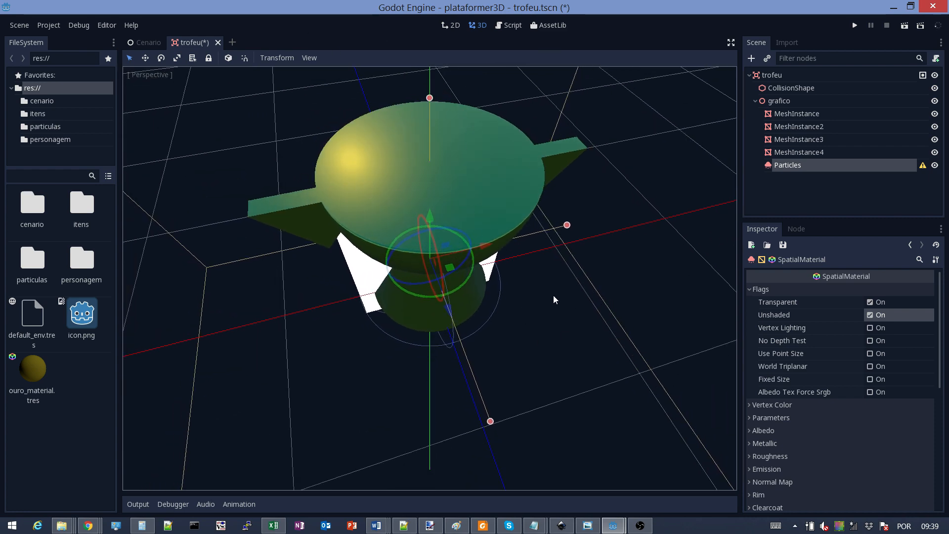
{"action": "mouse_move", "coordinate": [553, 295]}
{"action": "middle_mouse_down"}
{"action": "mouse_move", "coordinate": [548, 266]}
{"action": "mouse_move", "coordinate": [553, 284]}
{"action": "middle_mouse_up"}
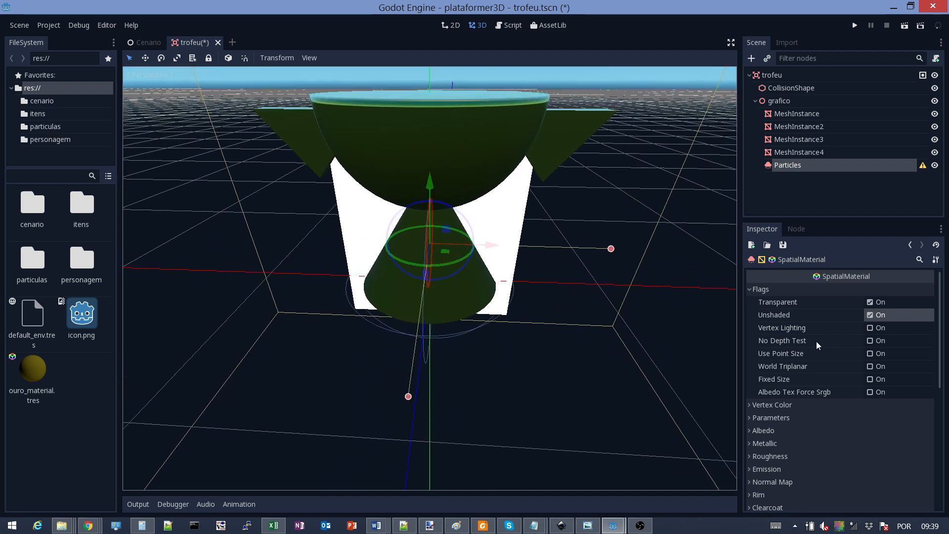
{"action": "scroll", "coordinate": [831, 400], "scroll_direction": "down", "scroll_amount": 3}
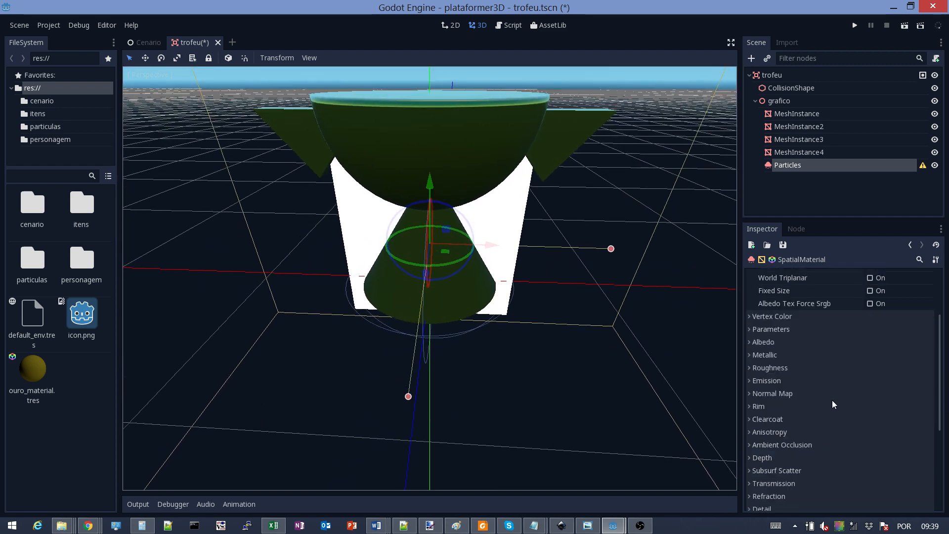
Look over the material's Vertex Color settings and expand its Albedo section
{"action": "left_click", "coordinate": [748, 317]}
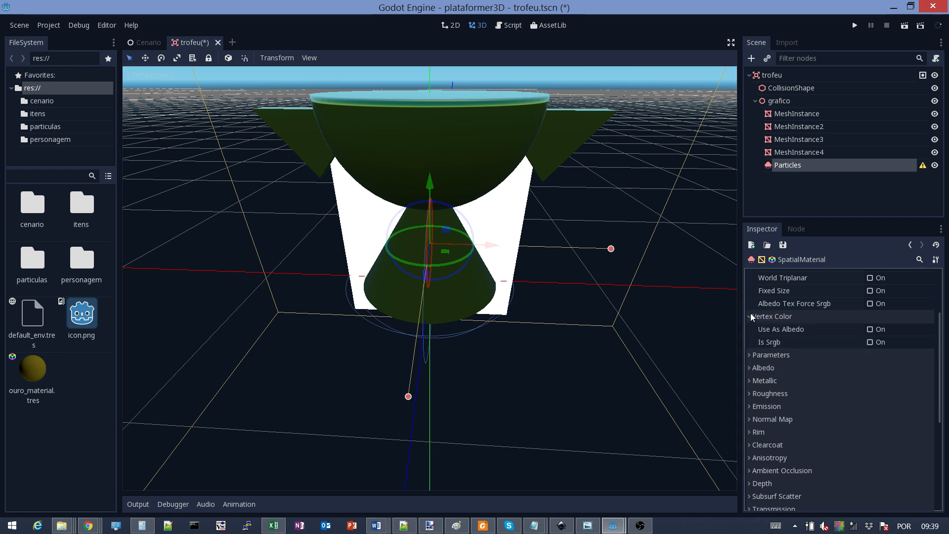
{"action": "left_click", "coordinate": [749, 316]}
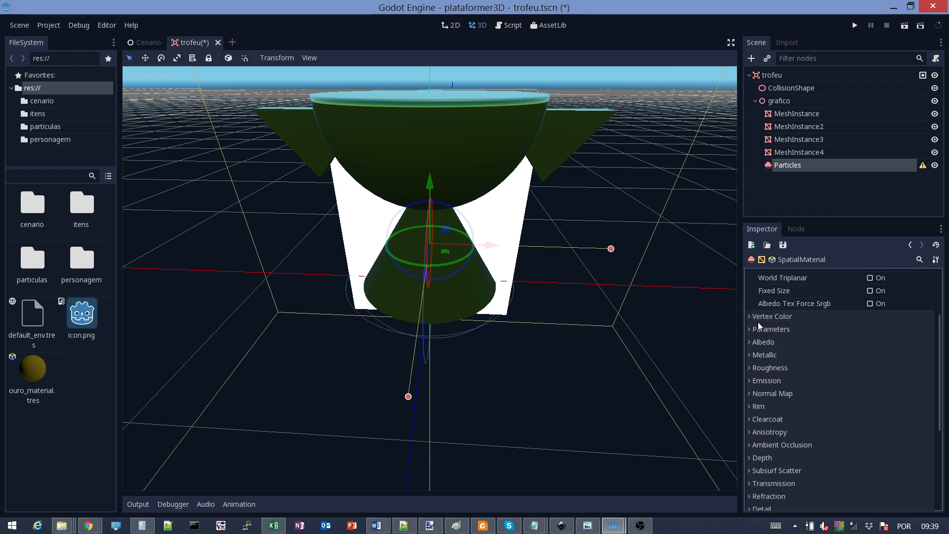
{"action": "left_click", "coordinate": [749, 316]}
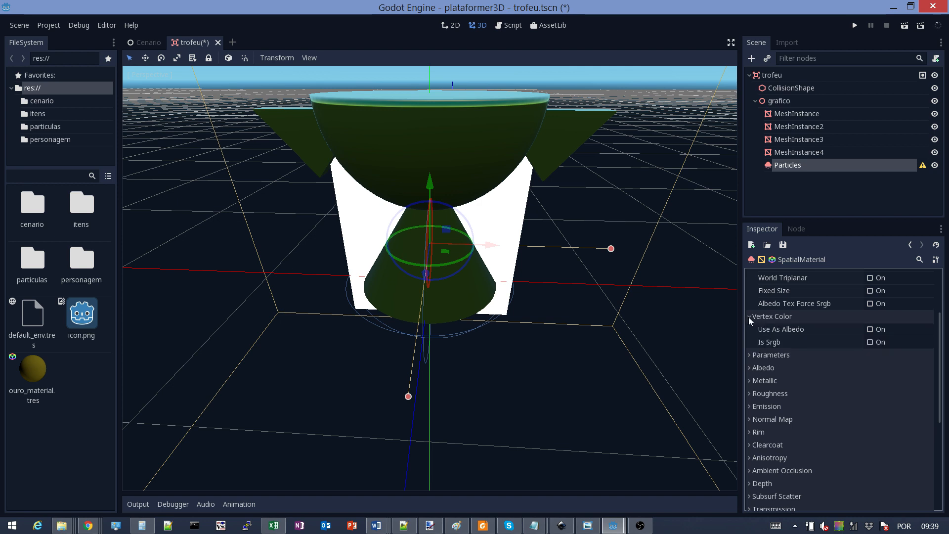
{"action": "left_click", "coordinate": [748, 317]}
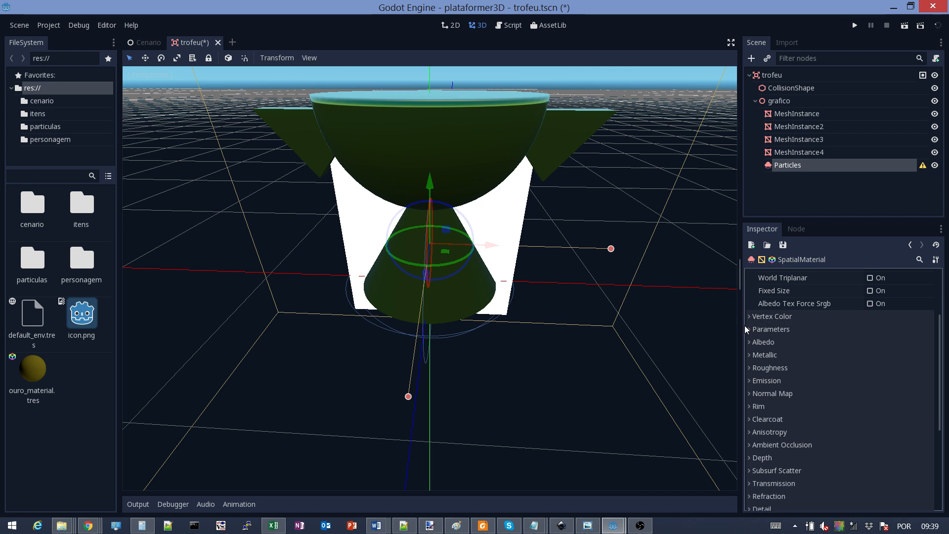
{"action": "left_click", "coordinate": [750, 342]}
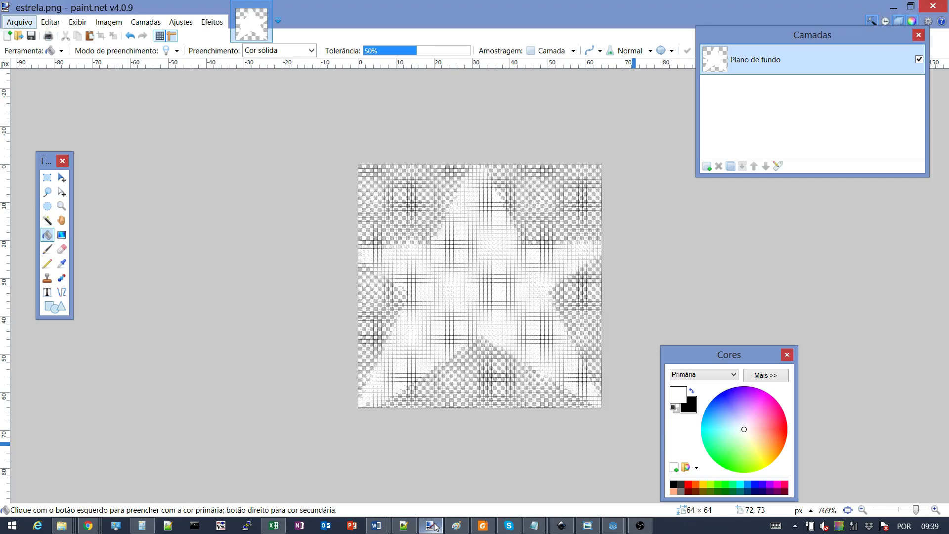
{"action": "left_click", "coordinate": [429, 525]}
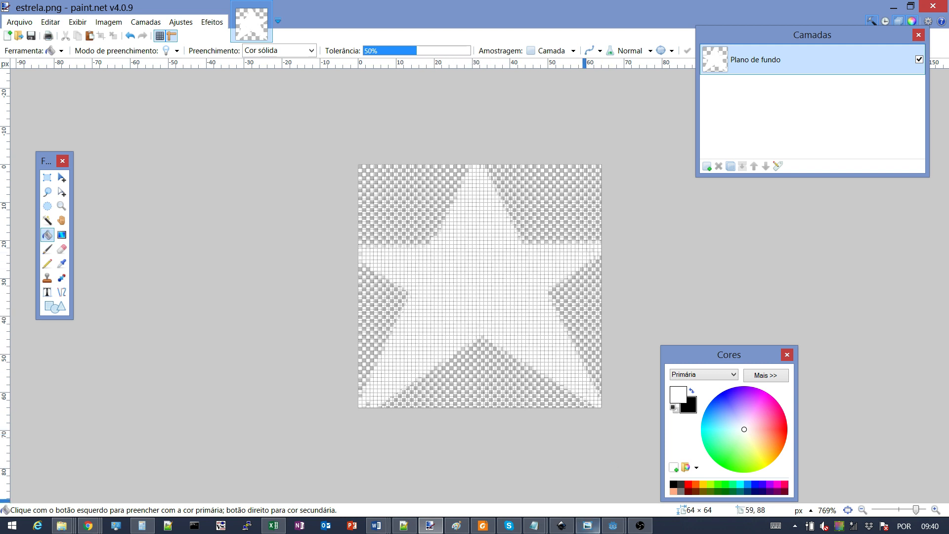
Load particulas/estrela.png as the particle material's albedo texture
{"action": "mouse_move", "coordinate": [612, 525]}
{"action": "left_click", "coordinate": [653, 432]}
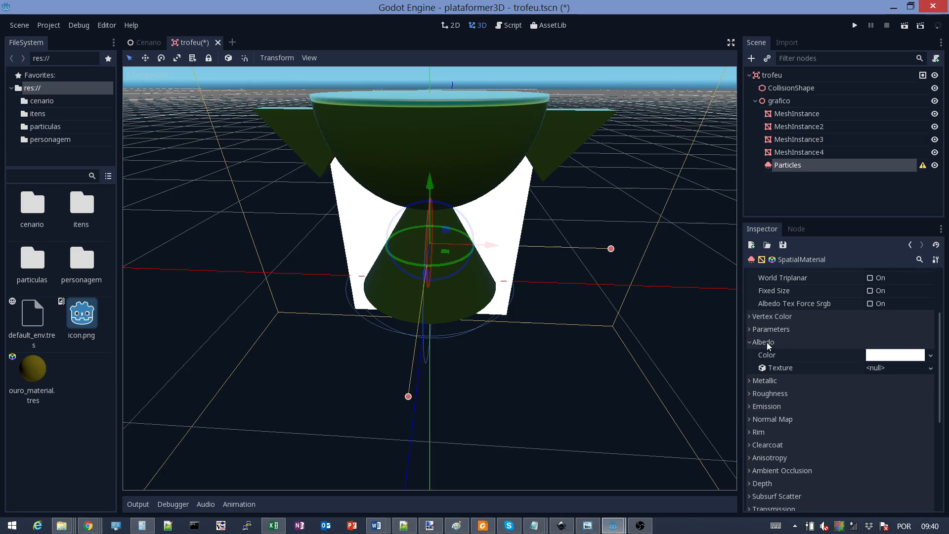
{"action": "left_click", "coordinate": [895, 368]}
{"action": "left_click", "coordinate": [885, 475]}
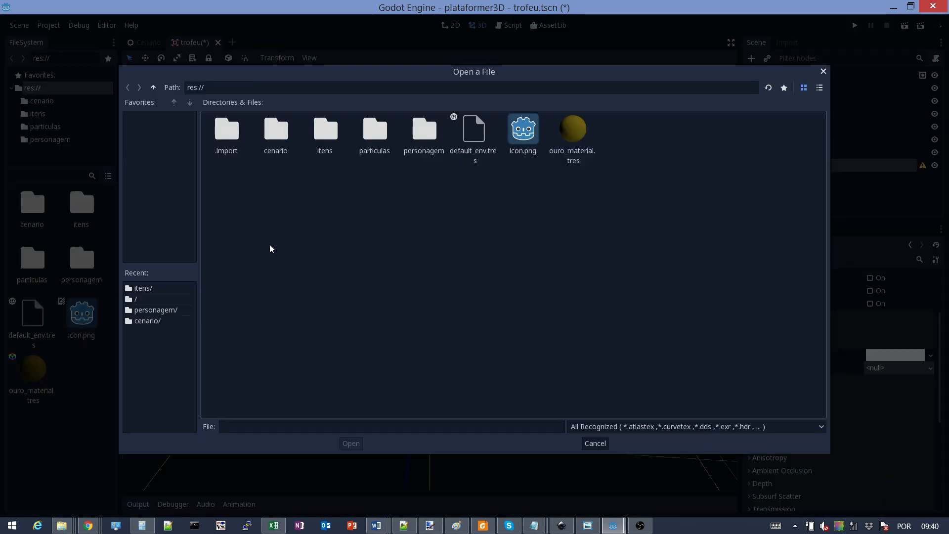
{"action": "double_click", "coordinate": [385, 136]}
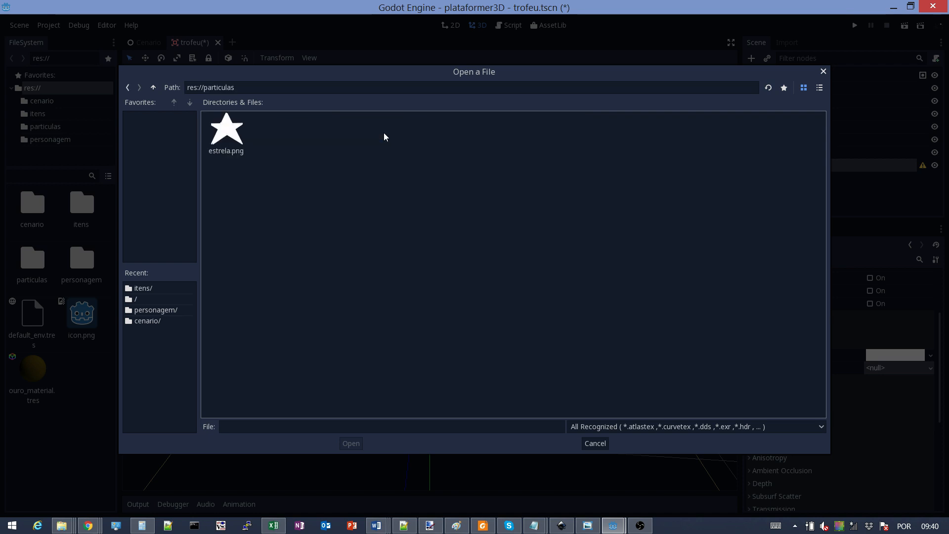
{"action": "left_click", "coordinate": [233, 136]}
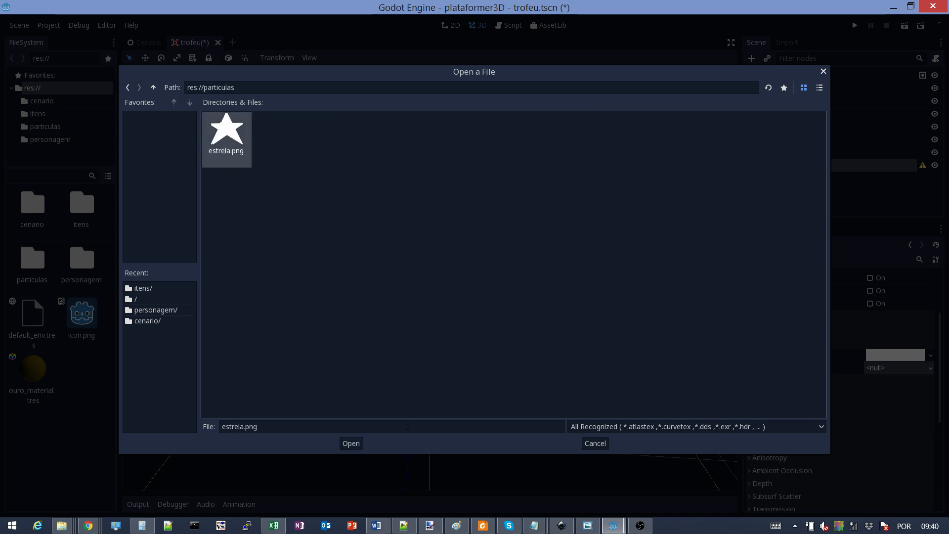
{"action": "left_click", "coordinate": [354, 444]}
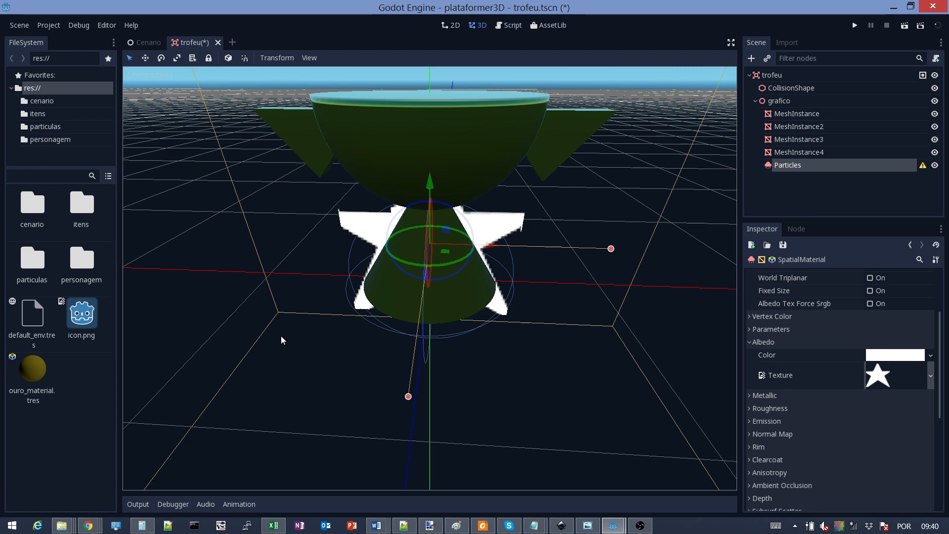
{"action": "middle_click_drag", "start_coordinate": [281, 340], "coordinate": [262, 322]}
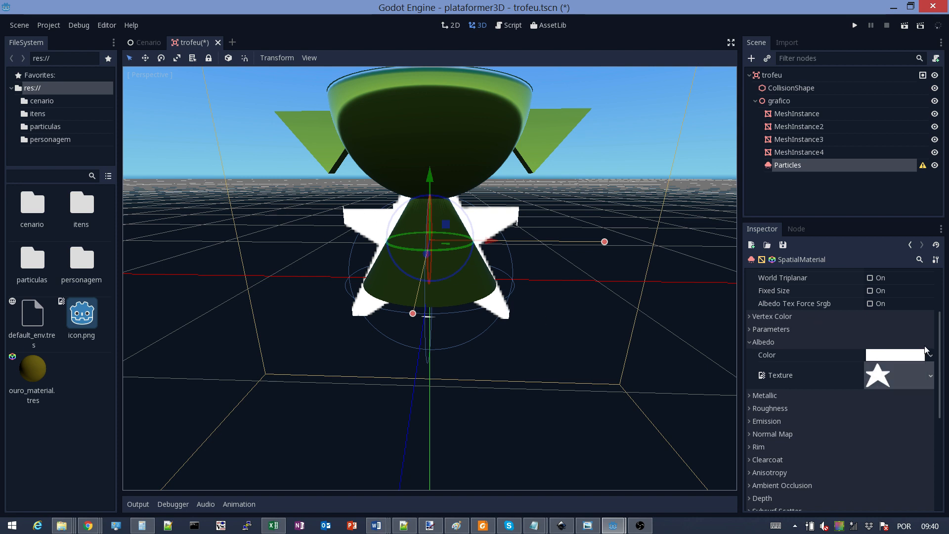
Set the albedo colour to yellow #ffe900 and collapse the Albedo section
{"action": "left_click", "coordinate": [910, 358]}
{"action": "left_click", "coordinate": [937, 305]}
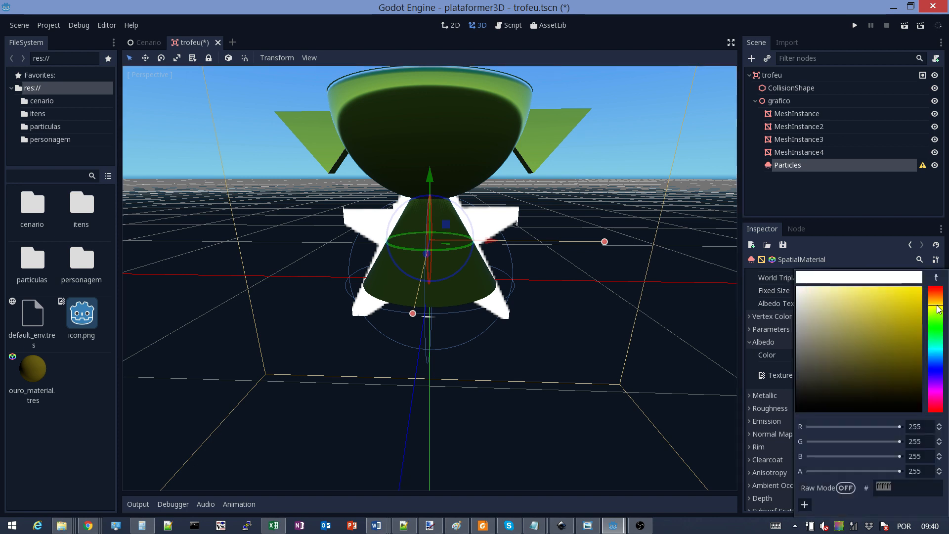
{"action": "left_click_drag", "start_coordinate": [912, 295], "coordinate": [946, 267]}
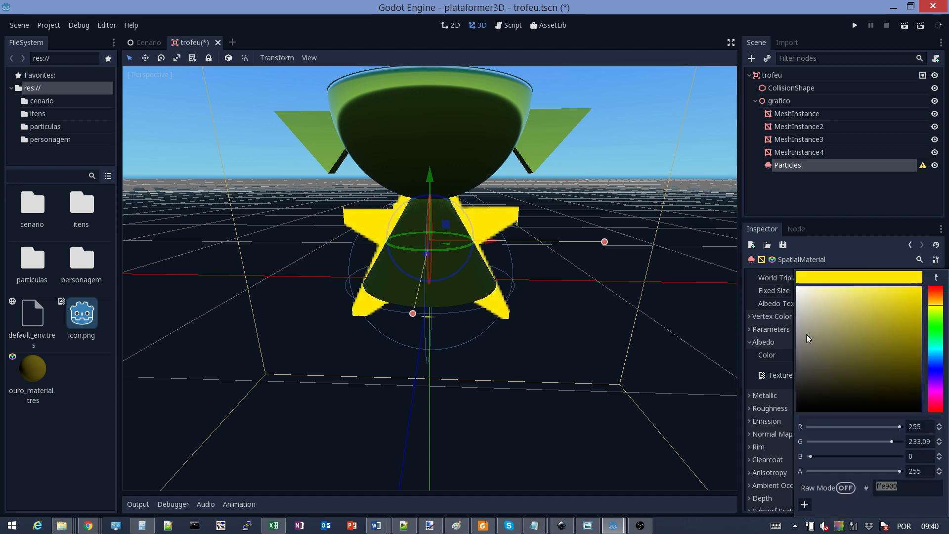
{"action": "left_click", "coordinate": [849, 243]}
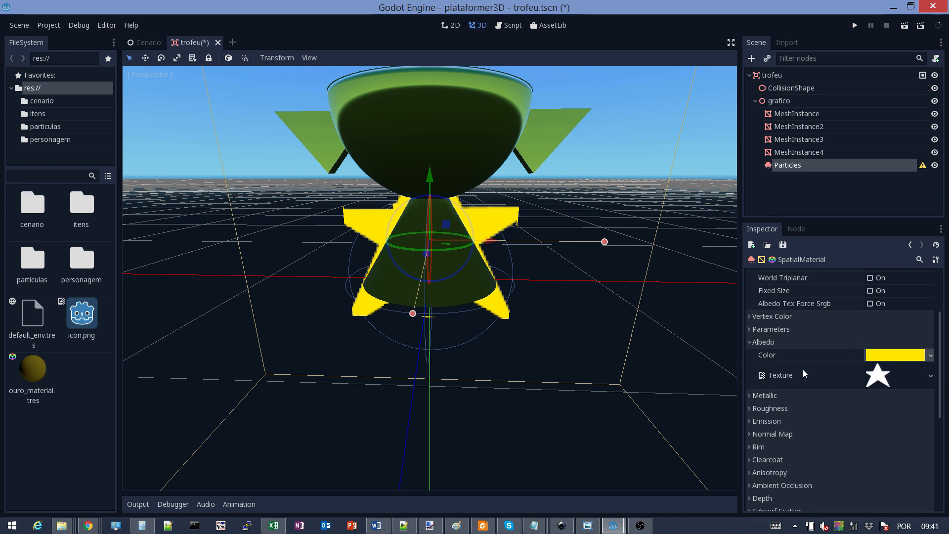
{"action": "left_click", "coordinate": [749, 342]}
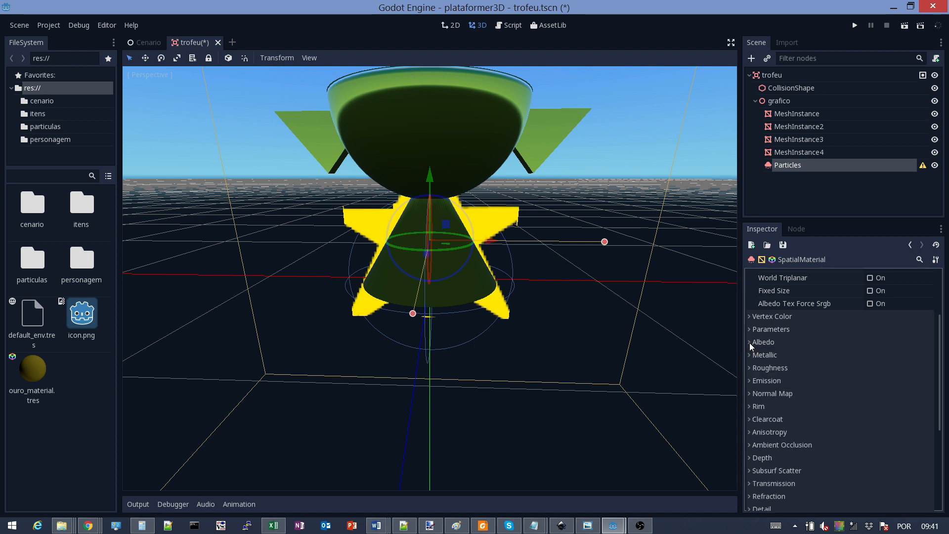
{"action": "scroll", "coordinate": [855, 343], "scroll_direction": "up", "scroll_amount": 3}
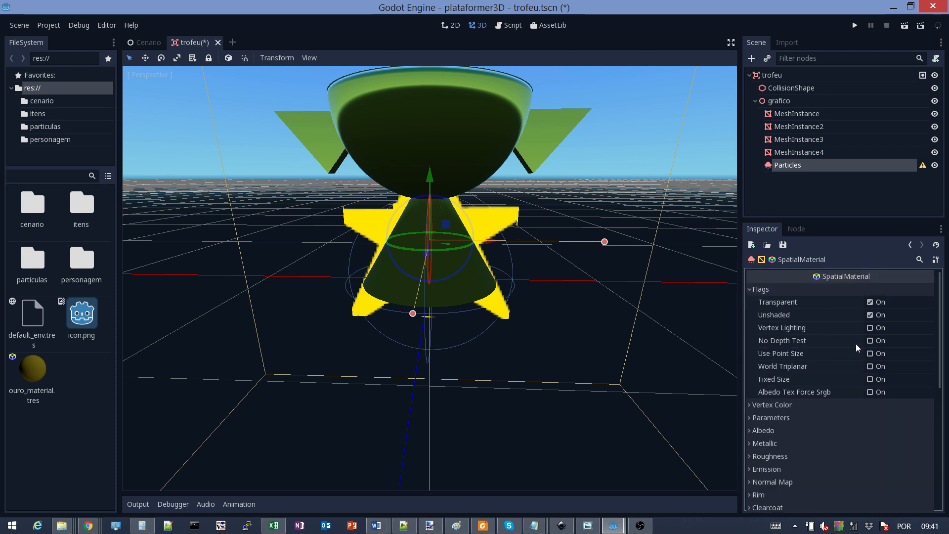
{"action": "scroll", "coordinate": [855, 343], "scroll_direction": "down", "scroll_amount": 3}
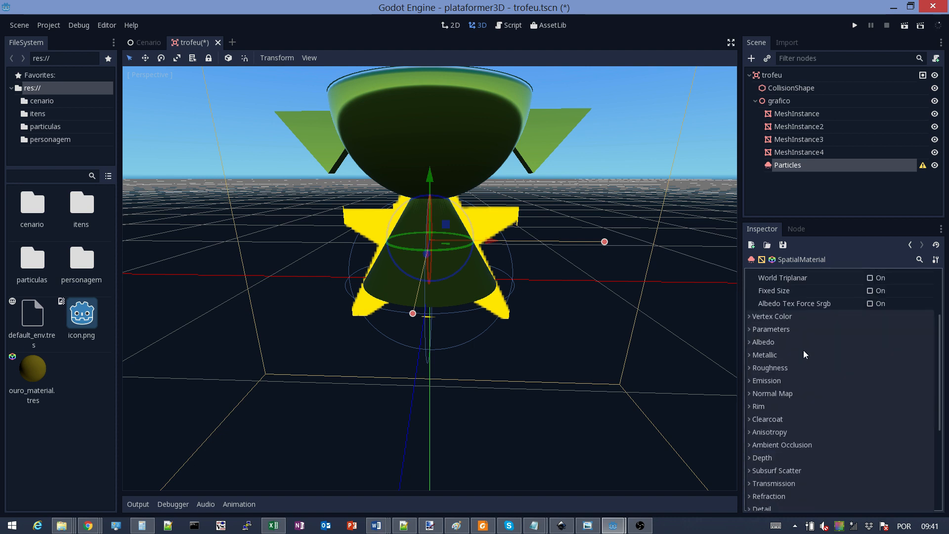
Set the material's Cull Mode to Disabled under Parameters, orbiting to check the stars
{"action": "left_click", "coordinate": [750, 329]}
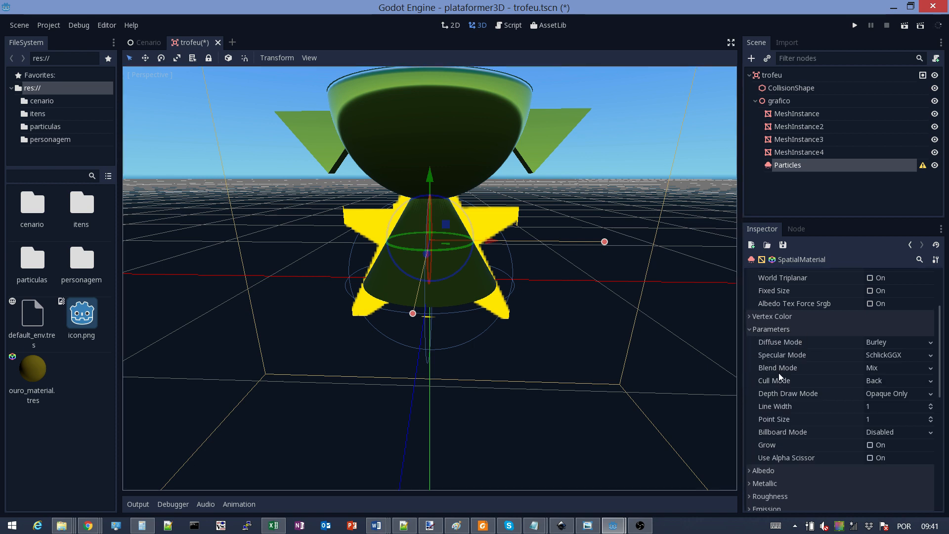
{"action": "middle_click_drag", "start_coordinate": [573, 318], "coordinate": [355, 280]}
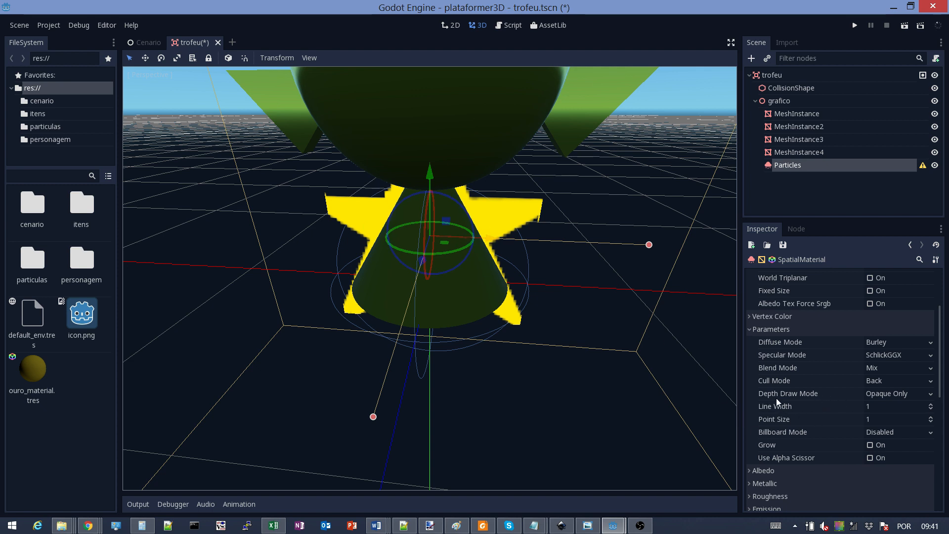
{"action": "left_click", "coordinate": [879, 381]}
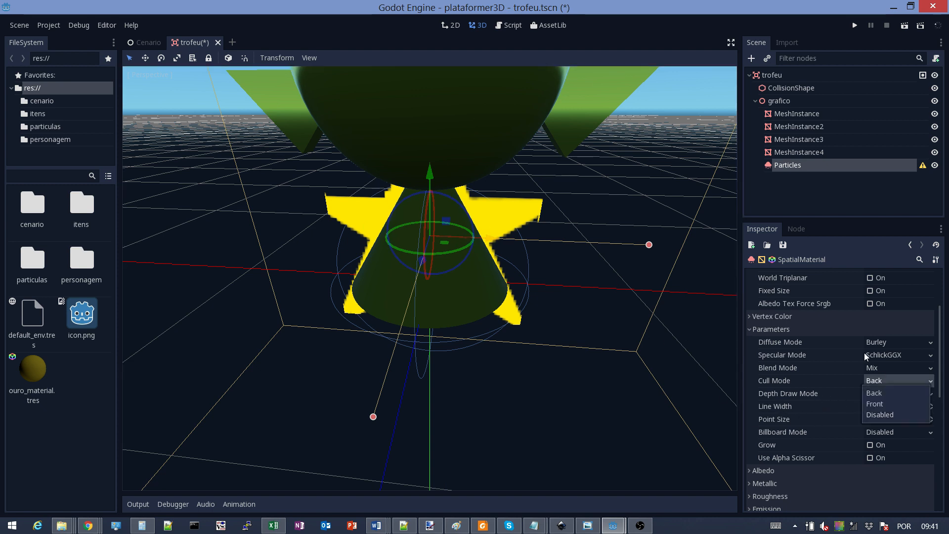
{"action": "left_click", "coordinate": [879, 415]}
{"action": "mouse_move", "coordinate": [549, 309]}
{"action": "middle_mouse_down"}
{"action": "mouse_move", "coordinate": [313, 314]}
{"action": "mouse_move", "coordinate": [505, 292]}
{"action": "mouse_move", "coordinate": [534, 298]}
{"action": "middle_mouse_up"}
{"action": "scroll", "coordinate": [536, 296], "scroll_direction": "down", "scroll_amount": 3}
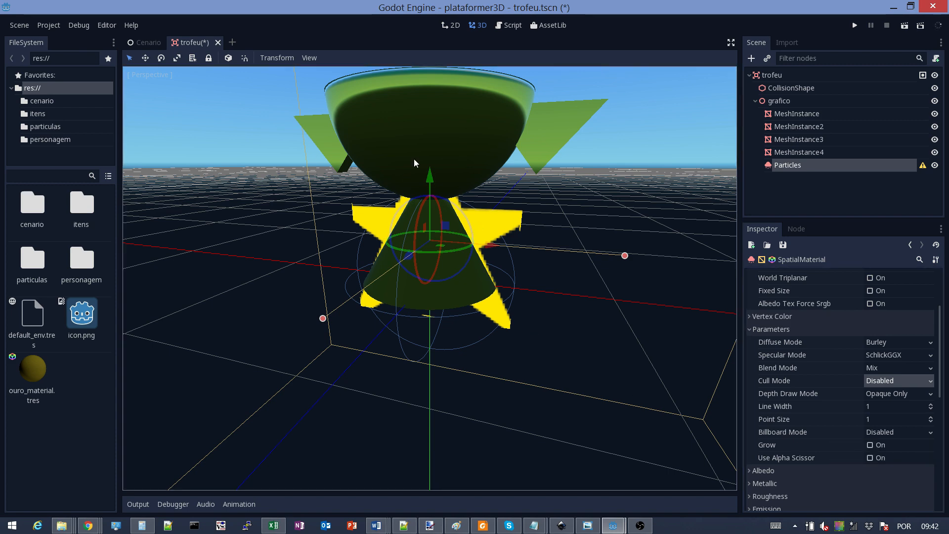
{"action": "middle_click_drag", "start_coordinate": [517, 235], "coordinate": [540, 250]}
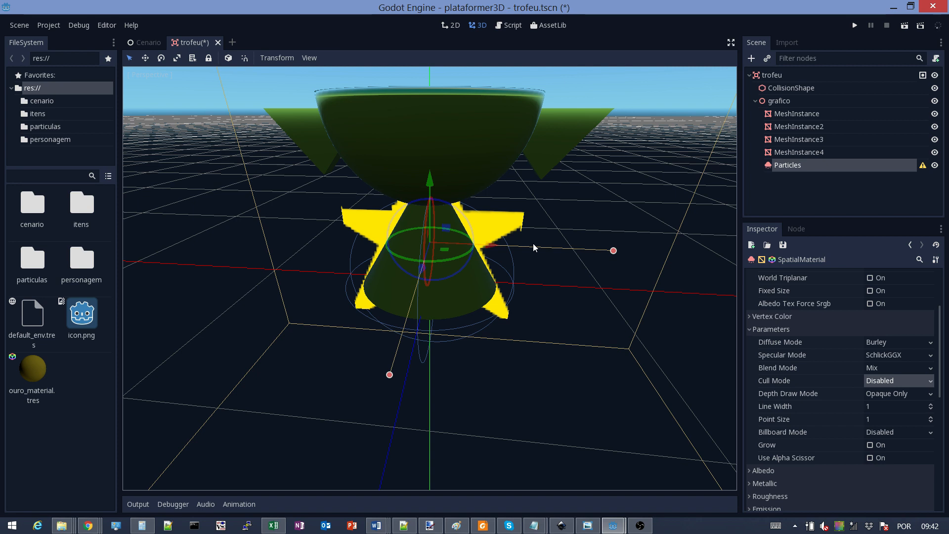
Set Billboard Mode to Particle Billboard and orbit to check the star quads
{"action": "left_click", "coordinate": [932, 433]}
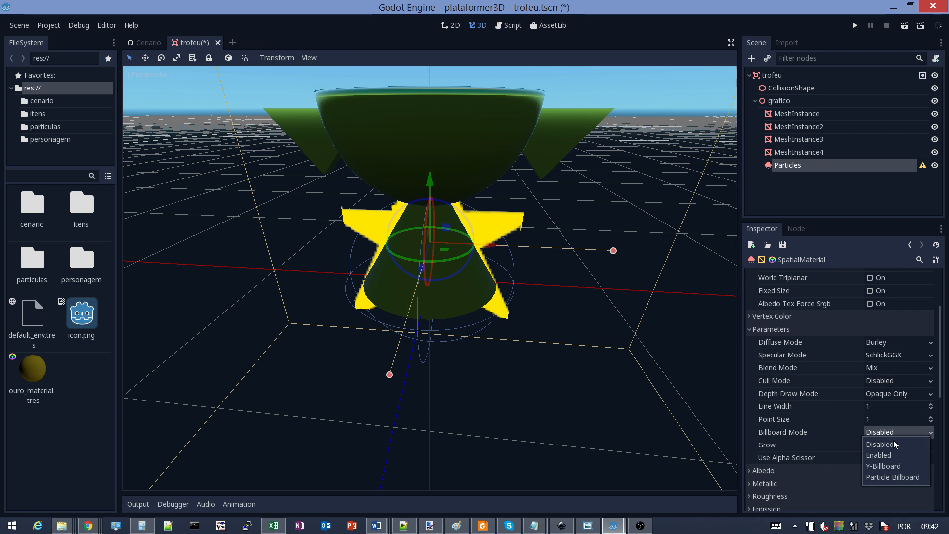
{"action": "left_click", "coordinate": [876, 478]}
{"action": "middle_click_drag", "start_coordinate": [589, 359], "coordinate": [514, 408]}
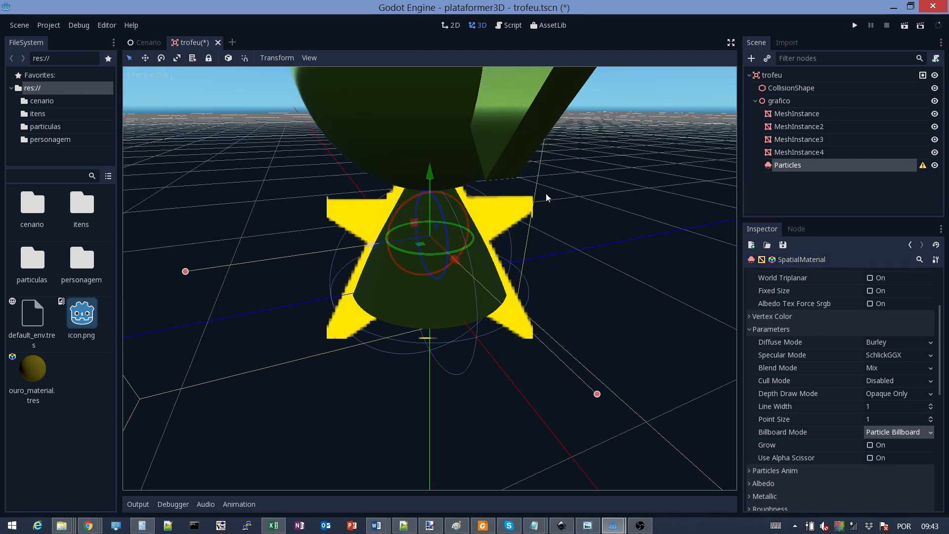
{"action": "scroll", "coordinate": [917, 272], "scroll_direction": "up", "scroll_amount": 3}
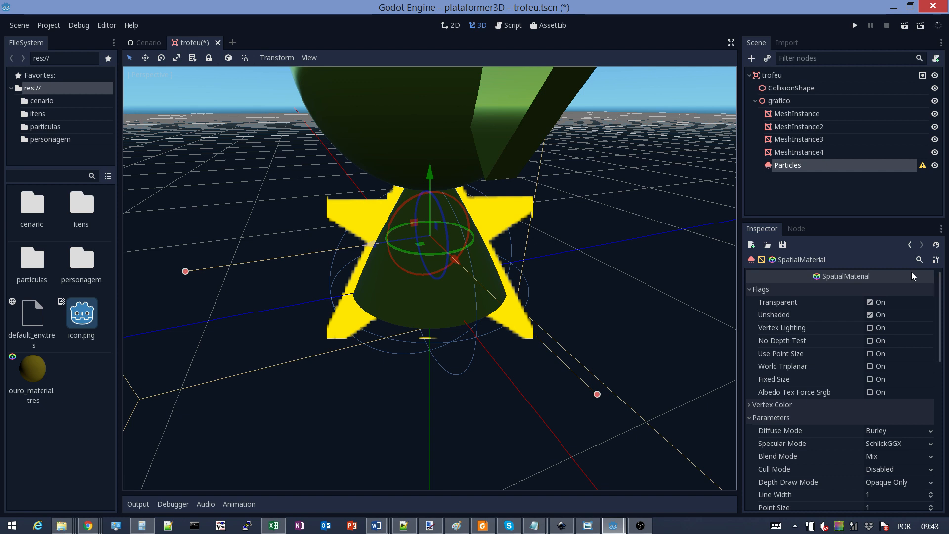
Return to the first draw pass's star QuadMesh and open its 1×1 Size values for editing
{"action": "left_click", "coordinate": [910, 245]}
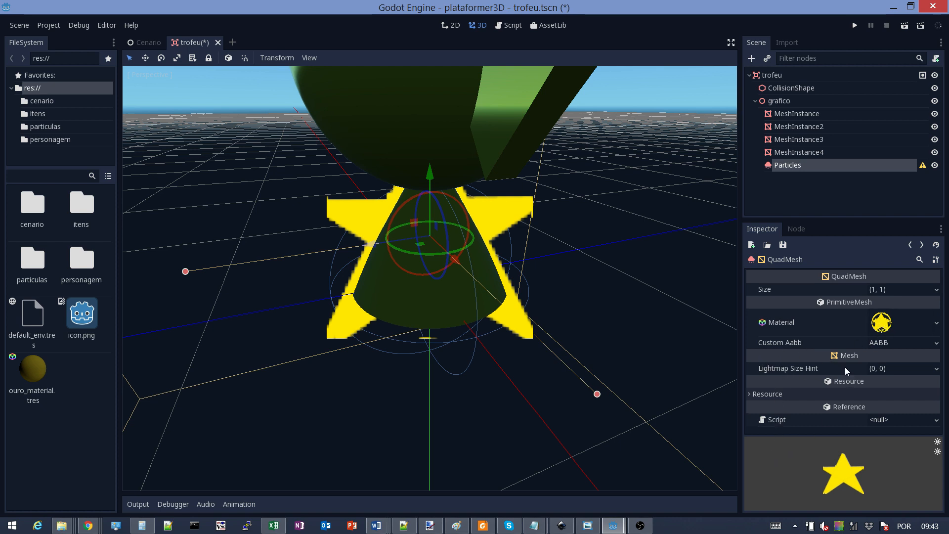
{"action": "left_click", "coordinate": [887, 287]}
{"action": "left_click", "coordinate": [809, 289]}
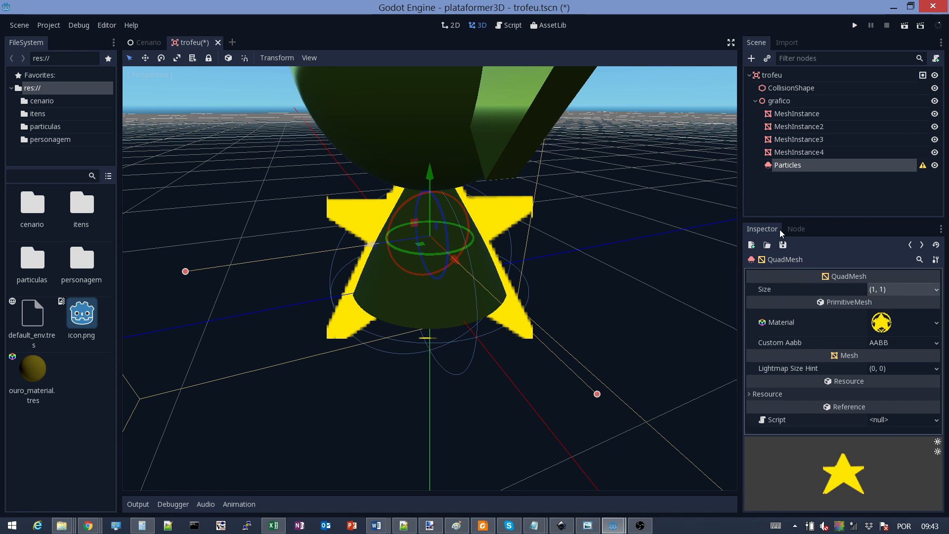
{"action": "left_click", "coordinate": [909, 246]}
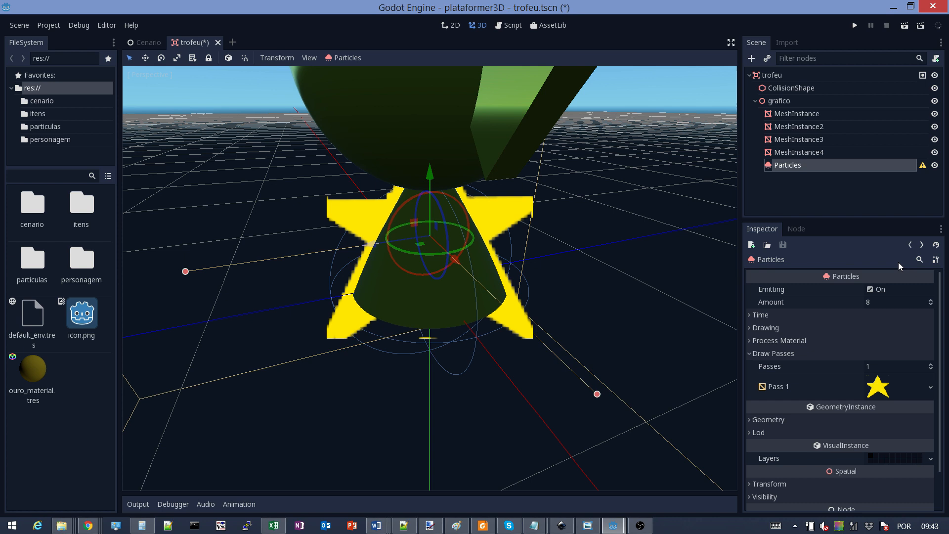
{"action": "left_click", "coordinate": [877, 387]}
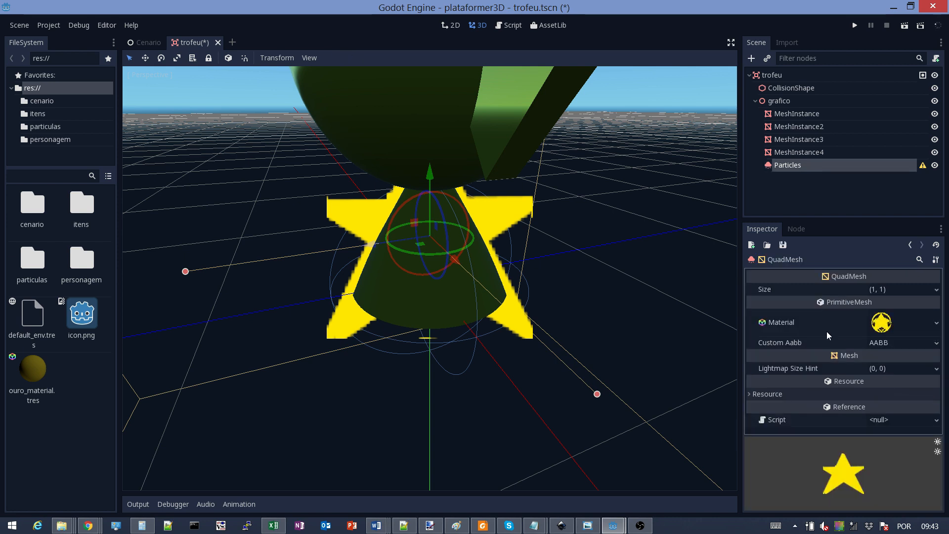
{"action": "left_click", "coordinate": [893, 328]}
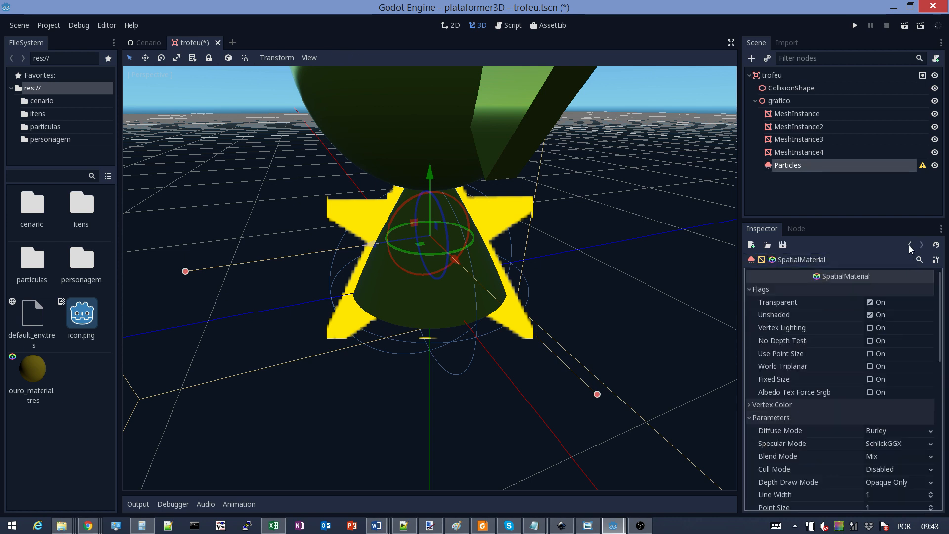
{"action": "left_click", "coordinate": [910, 246]}
{"action": "left_click", "coordinate": [877, 292]}
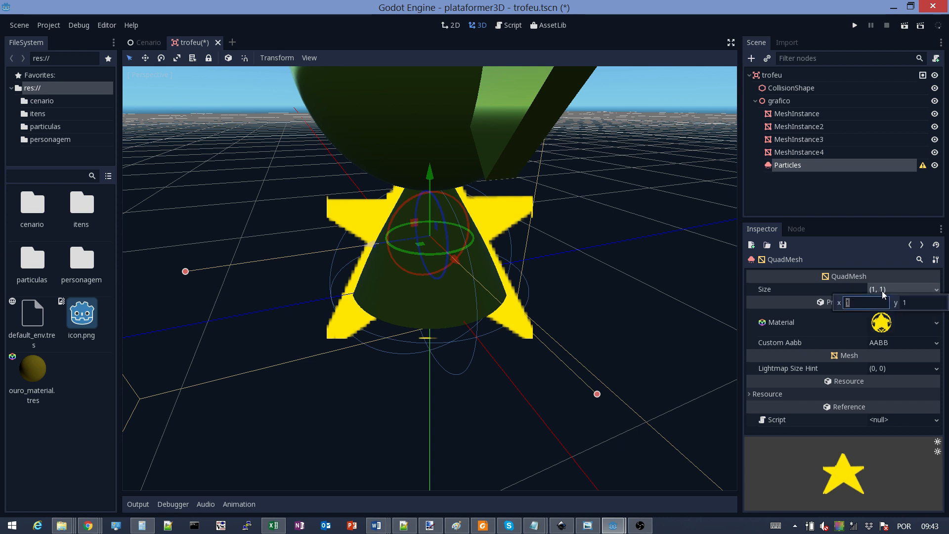
Set the star QuadMesh Size to 0.2 by 0.2
{"action": "type", "text": "0.2"}
{"action": "key", "text": "Tab"}
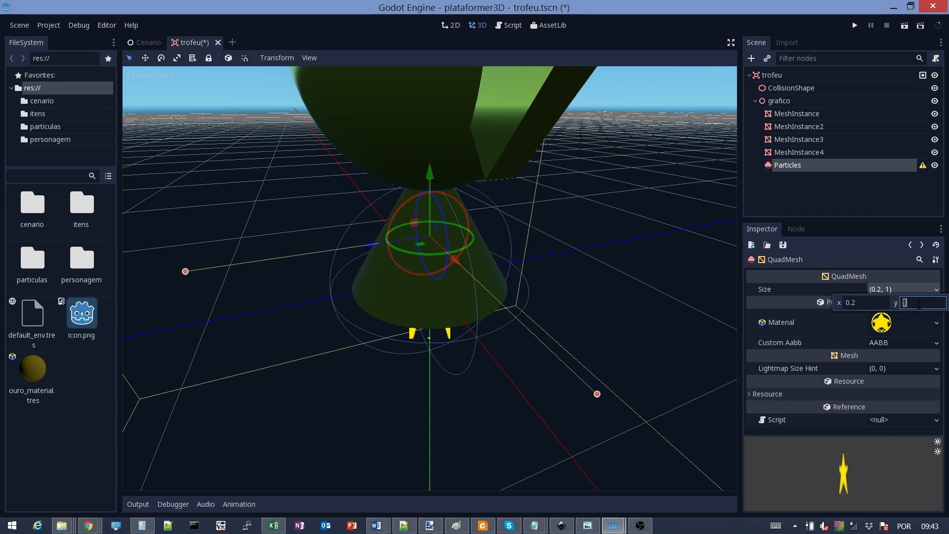
{"action": "type", "text": "0.2"}
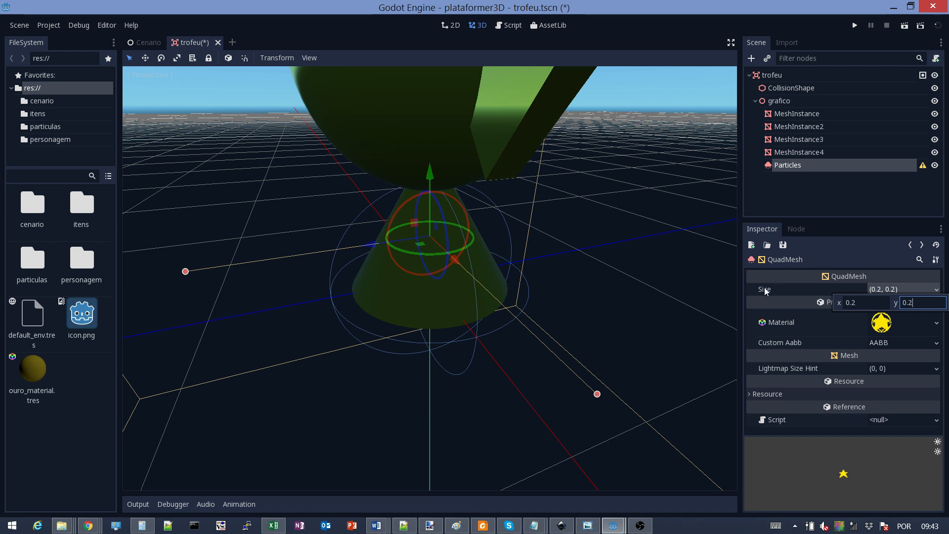
{"action": "left_click", "coordinate": [872, 302]}
{"action": "key", "text": "BackSpace"}
{"action": "scroll", "coordinate": [475, 241], "scroll_direction": "down", "scroll_amount": 5}
{"action": "scroll", "coordinate": [483, 240], "scroll_direction": "up", "scroll_amount": 4}
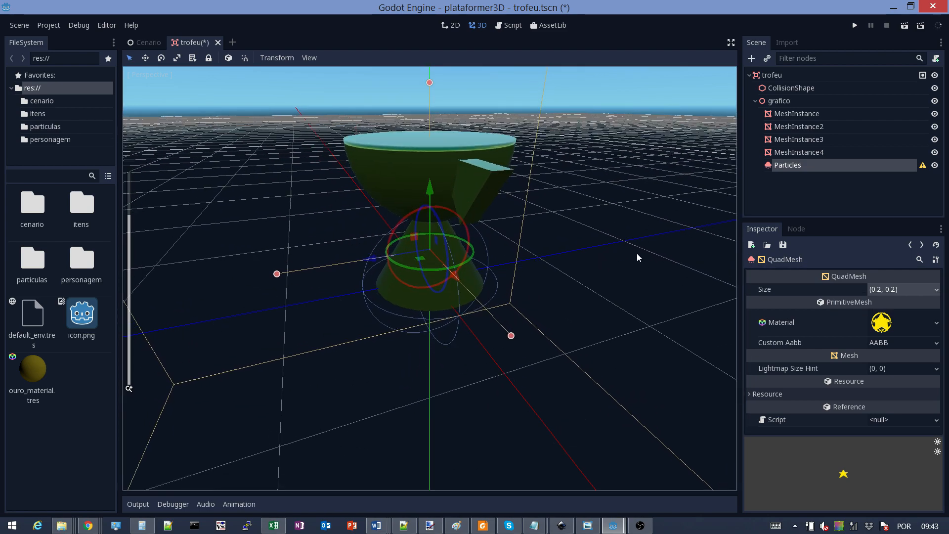
Select the Particles node and list the options for its empty Process Material
{"action": "left_click", "coordinate": [769, 168]}
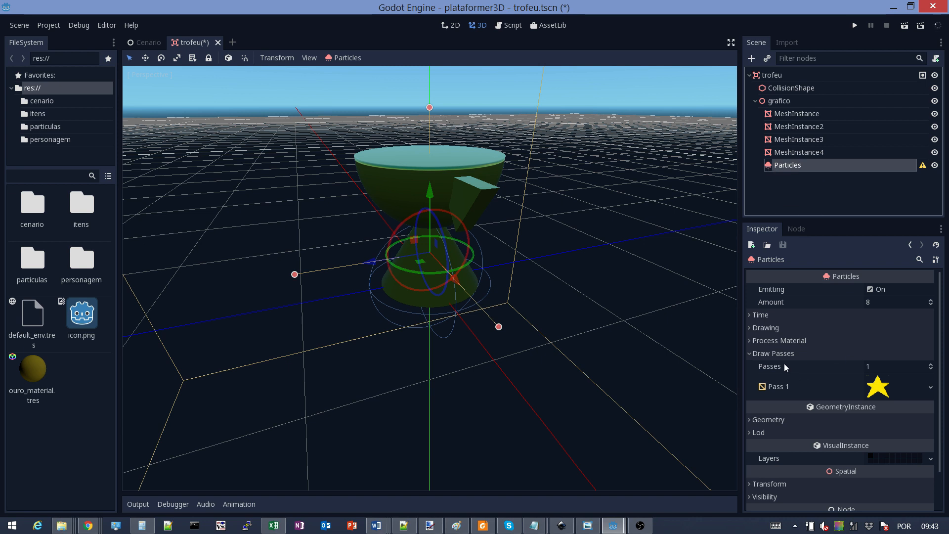
{"action": "left_click", "coordinate": [748, 340]}
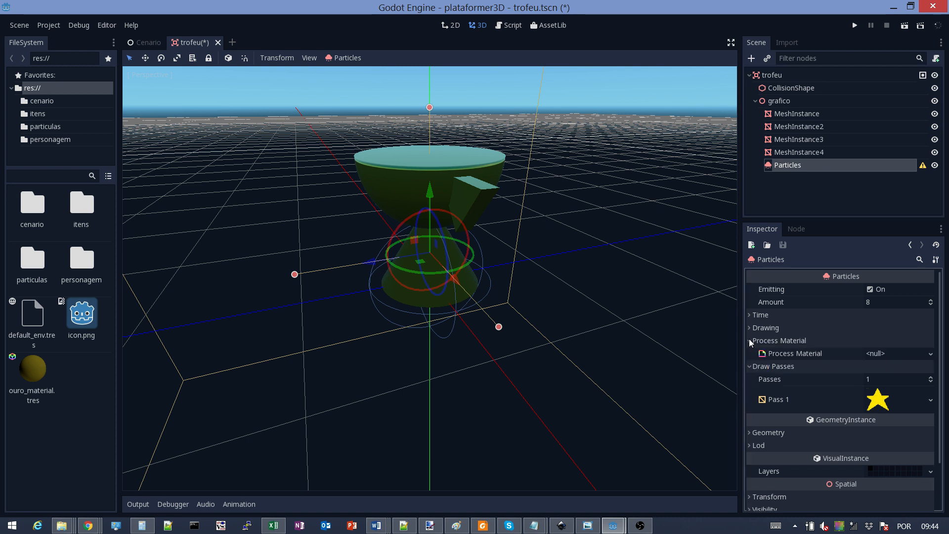
{"action": "left_click", "coordinate": [889, 352]}
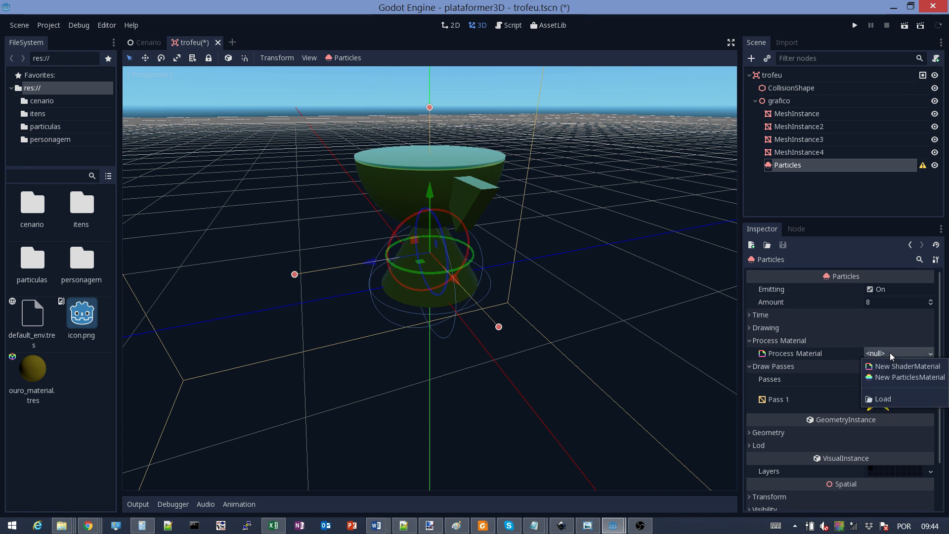
Assign a new ParticlesMaterial as the Process Material and open its settings
{"action": "left_click", "coordinate": [904, 377]}
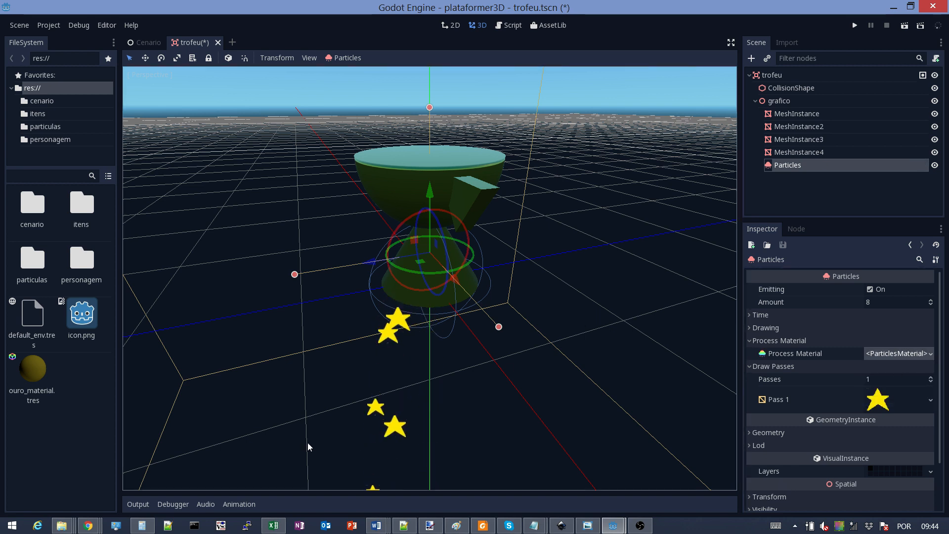
{"action": "middle_click_drag", "start_coordinate": [439, 369], "coordinate": [371, 379]}
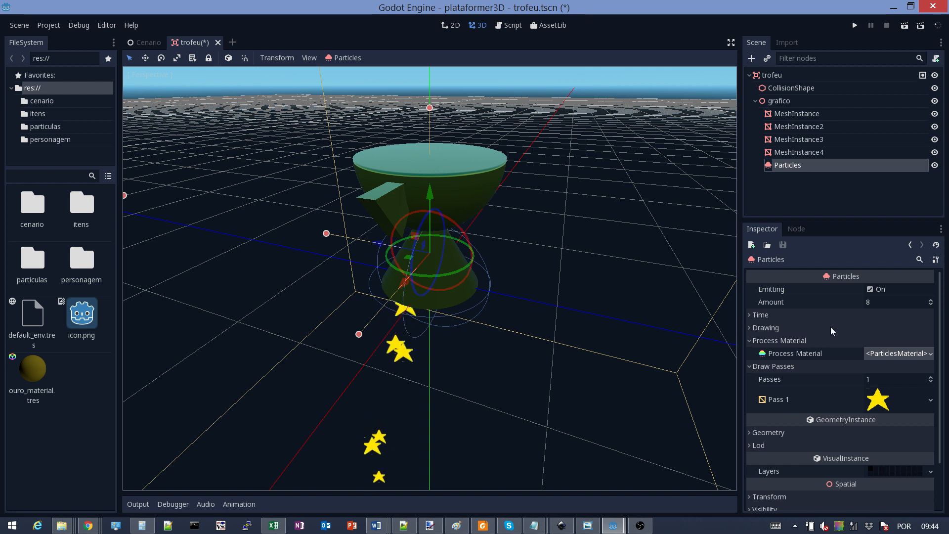
{"action": "left_click", "coordinate": [888, 404]}
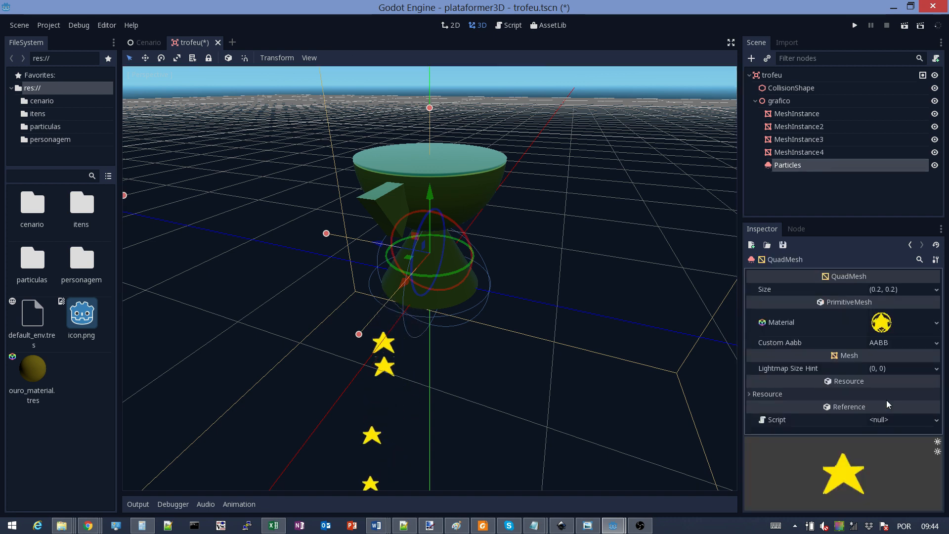
{"action": "left_click", "coordinate": [910, 245]}
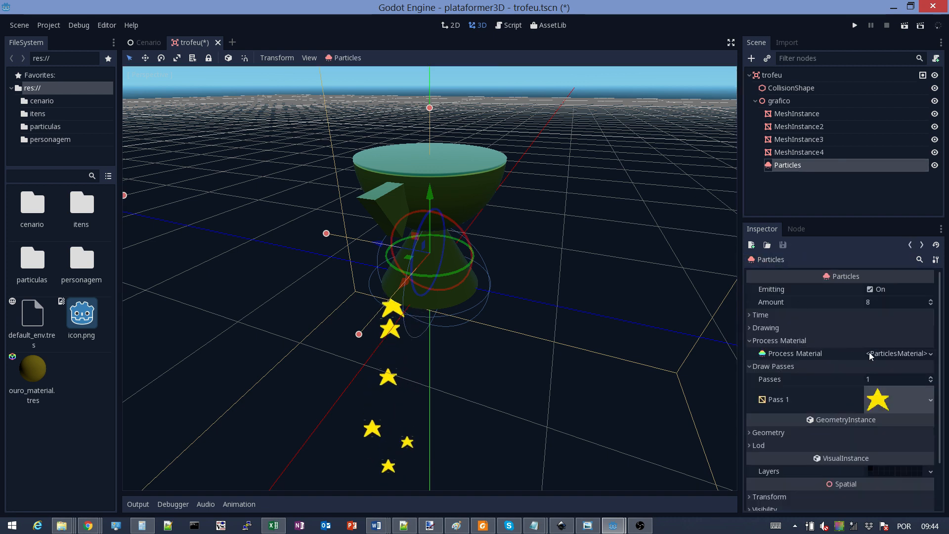
{"action": "left_click", "coordinate": [888, 352]}
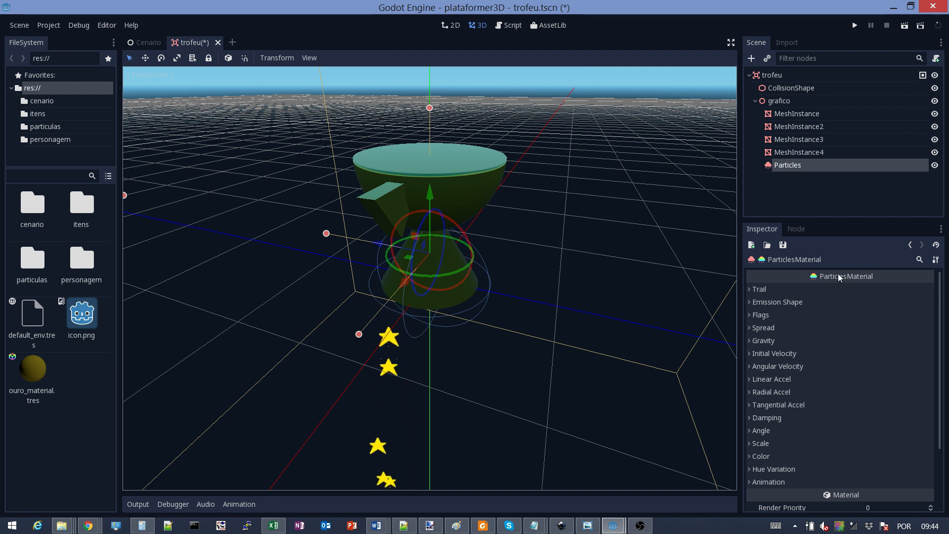
Set the ParticlesMaterial's Emission Shape to Sphere
{"action": "left_click", "coordinate": [749, 301]}
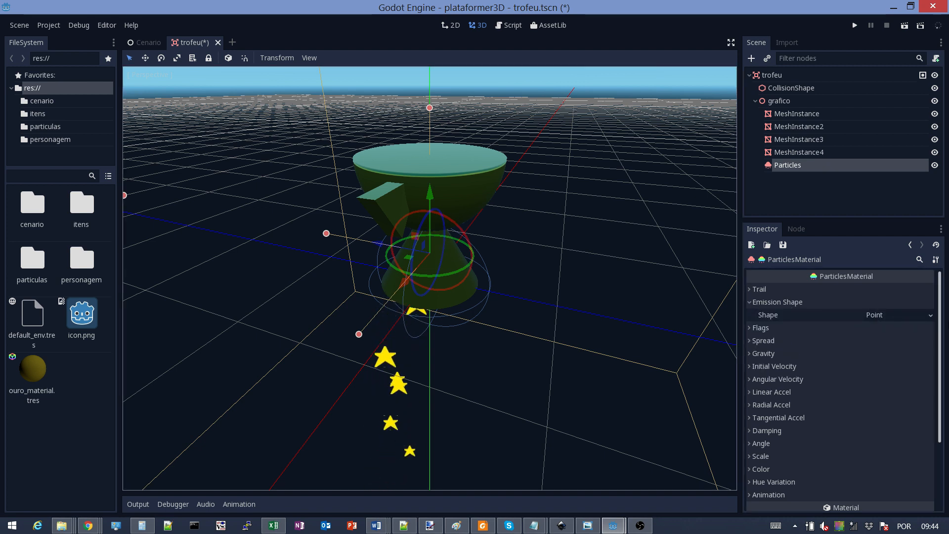
{"action": "left_click", "coordinate": [925, 316]}
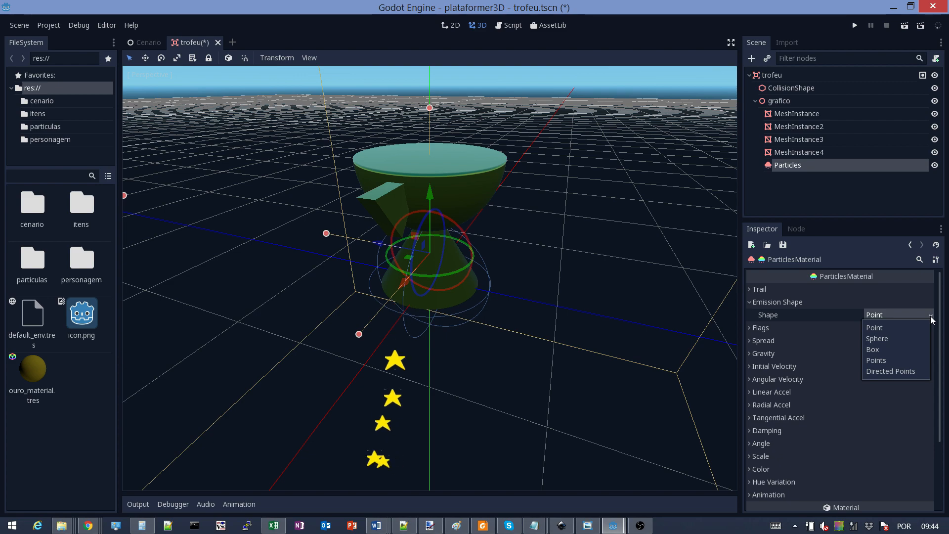
{"action": "left_click", "coordinate": [888, 339]}
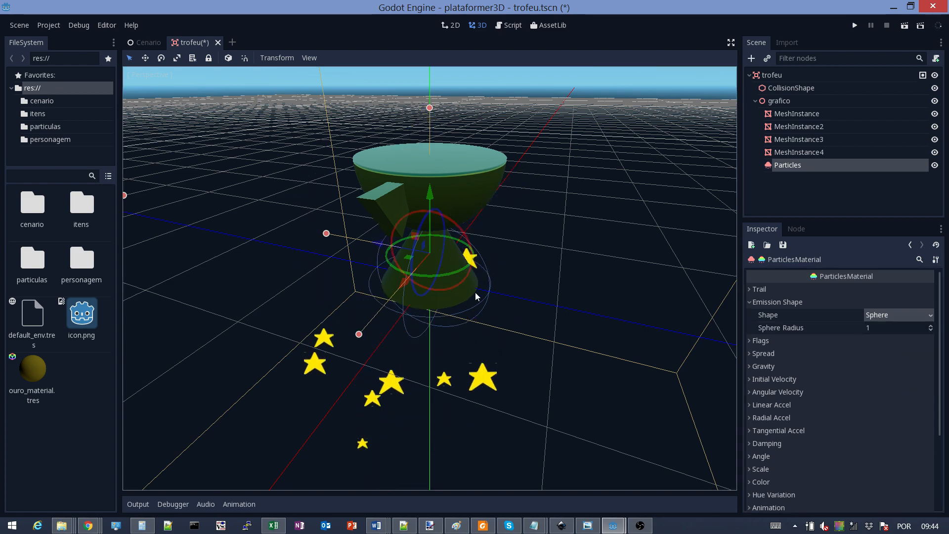
{"action": "middle_click_drag", "start_coordinate": [476, 292], "coordinate": [594, 297]}
{"action": "scroll", "coordinate": [570, 280], "scroll_direction": "up", "scroll_amount": 3}
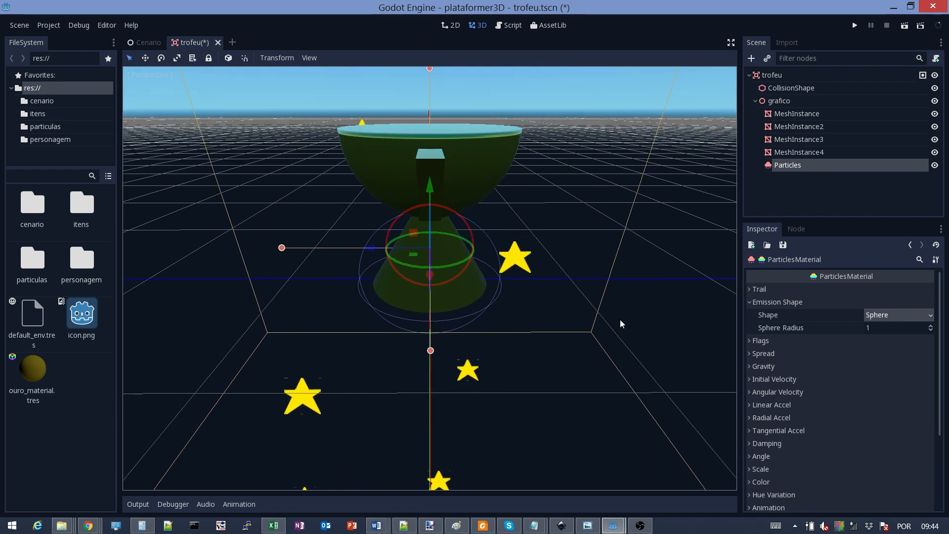
{"action": "left_click", "coordinate": [878, 327]}
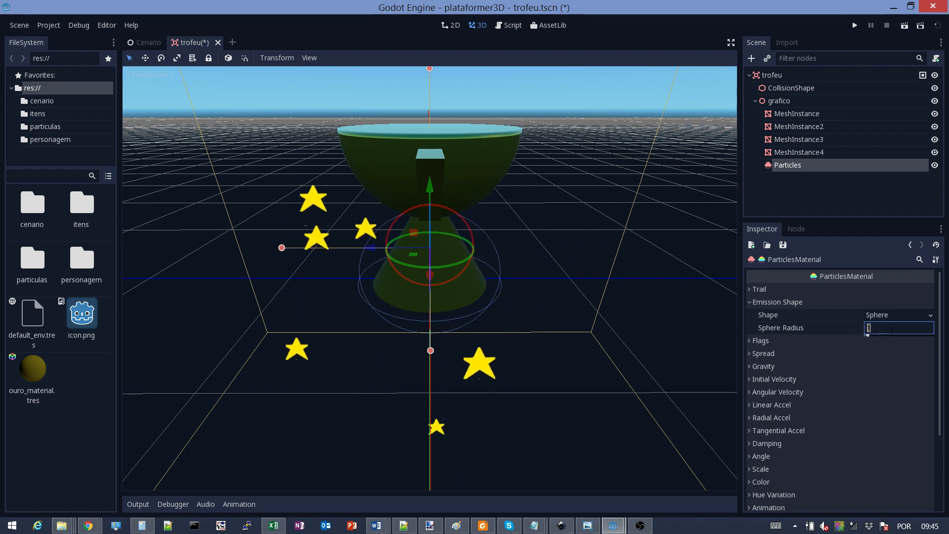
{"action": "mouse_move", "coordinate": [562, 309]}
{"action": "middle_mouse_down"}
{"action": "mouse_move", "coordinate": [564, 290]}
{"action": "mouse_move", "coordinate": [558, 305]}
{"action": "mouse_move", "coordinate": [580, 316]}
{"action": "mouse_move", "coordinate": [544, 312]}
{"action": "middle_mouse_up"}
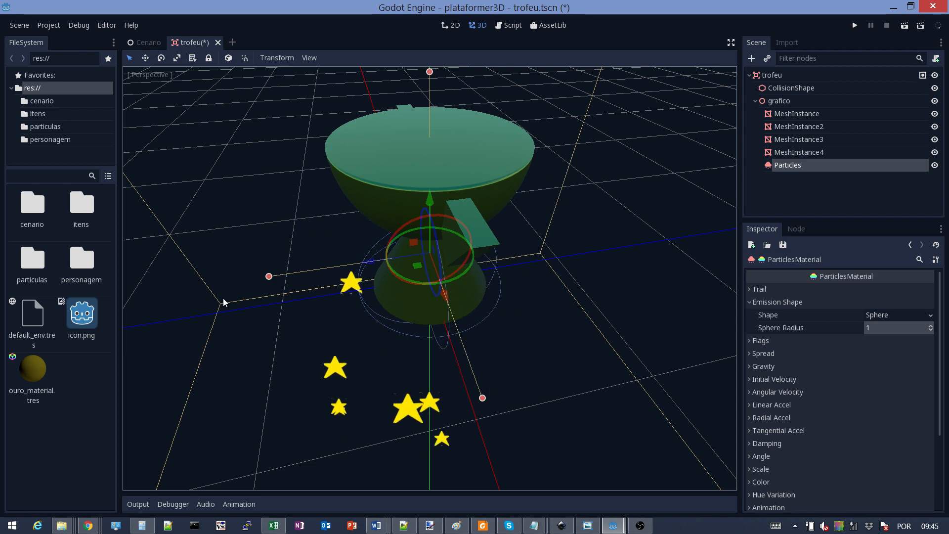
{"action": "middle_click_drag", "start_coordinate": [536, 330], "coordinate": [515, 301]}
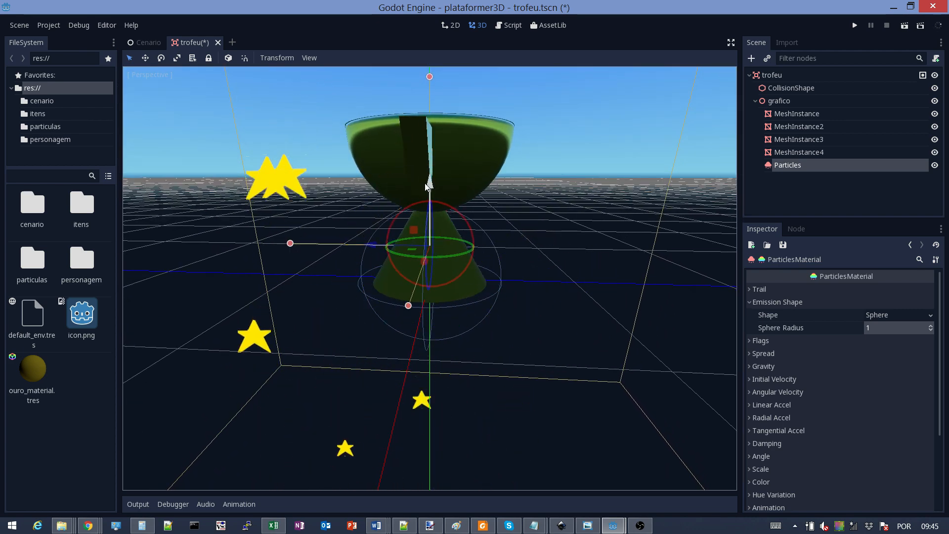
Nudge the star emitter up and slightly back down along Y
{"action": "left_click", "coordinate": [791, 166]}
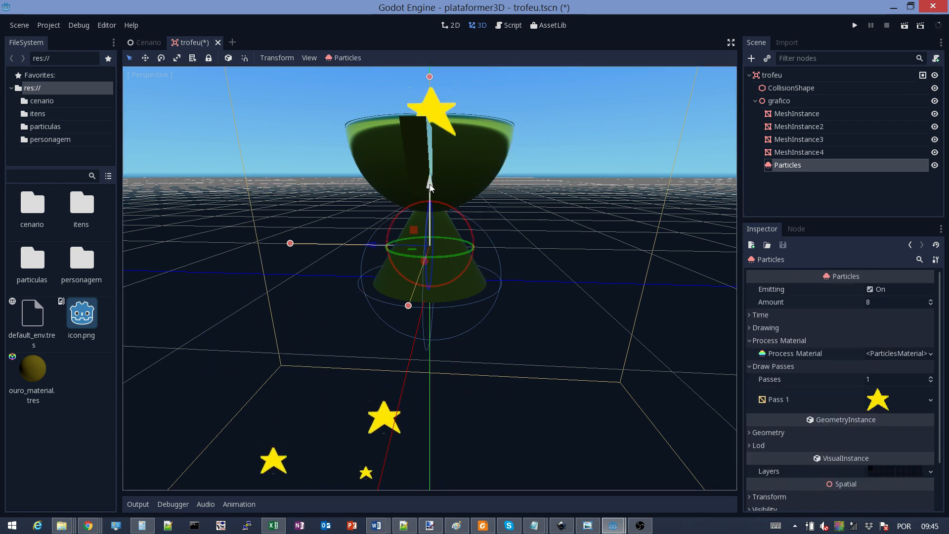
{"action": "left_click_drag", "start_coordinate": [429, 184], "coordinate": [417, 147]}
{"action": "mouse_move", "coordinate": [527, 185]}
{"action": "middle_mouse_down"}
{"action": "mouse_move", "coordinate": [531, 216]}
{"action": "mouse_move", "coordinate": [530, 190]}
{"action": "middle_mouse_up"}
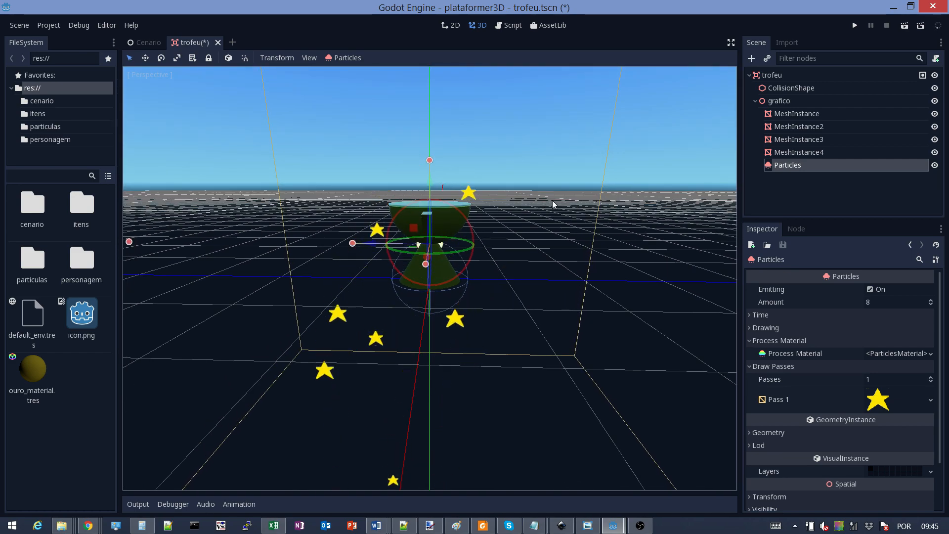
{"action": "left_click", "coordinate": [872, 379]}
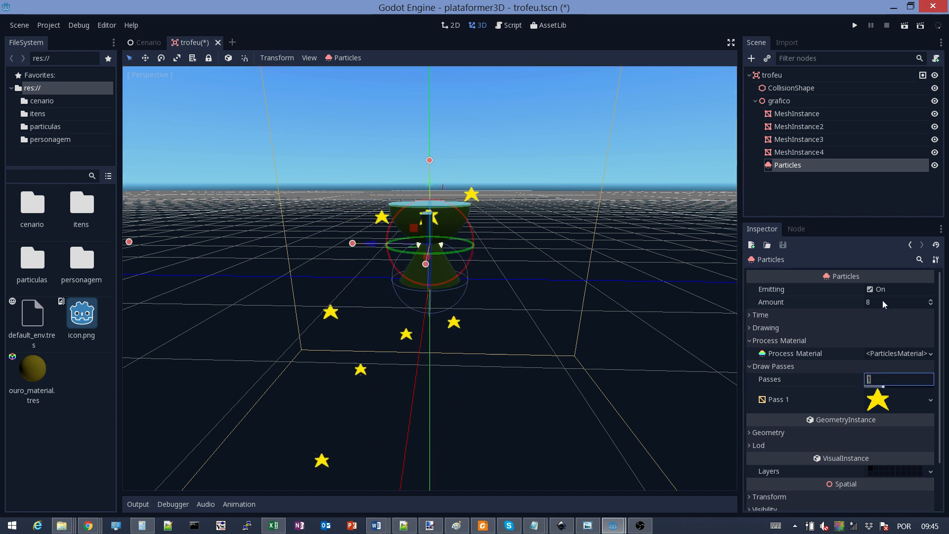
Try a Sphere Radius of 0.5, keep the Sphere shape, then set the radius to 1
{"action": "left_click", "coordinate": [880, 356]}
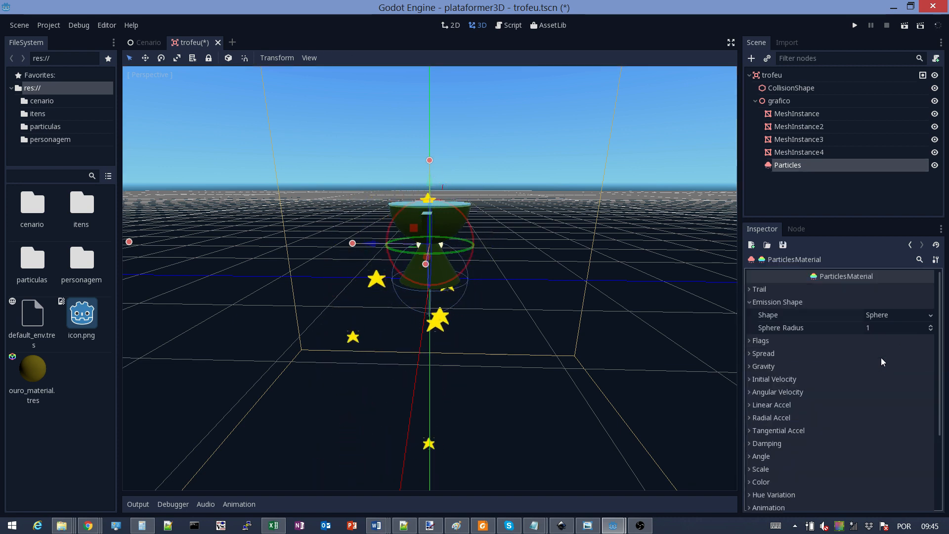
{"action": "left_click", "coordinate": [878, 328]}
{"action": "type", "text": "0.5"}
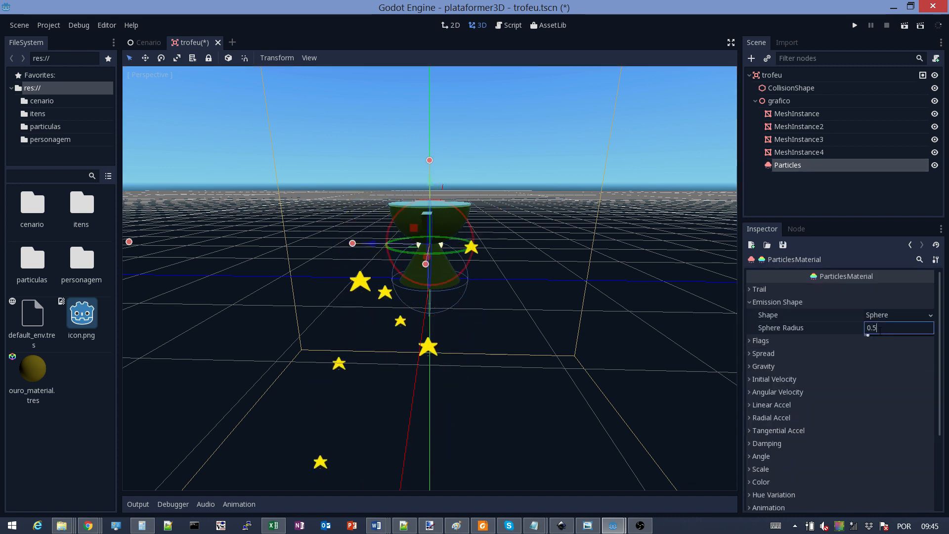
{"action": "key", "text": "Return"}
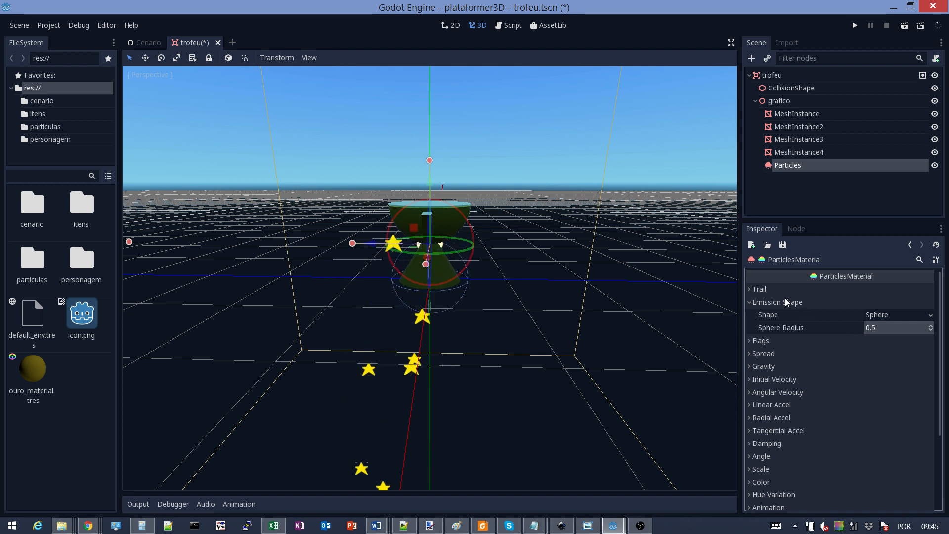
{"action": "left_click", "coordinate": [905, 316]}
{"action": "left_click", "coordinate": [832, 327]}
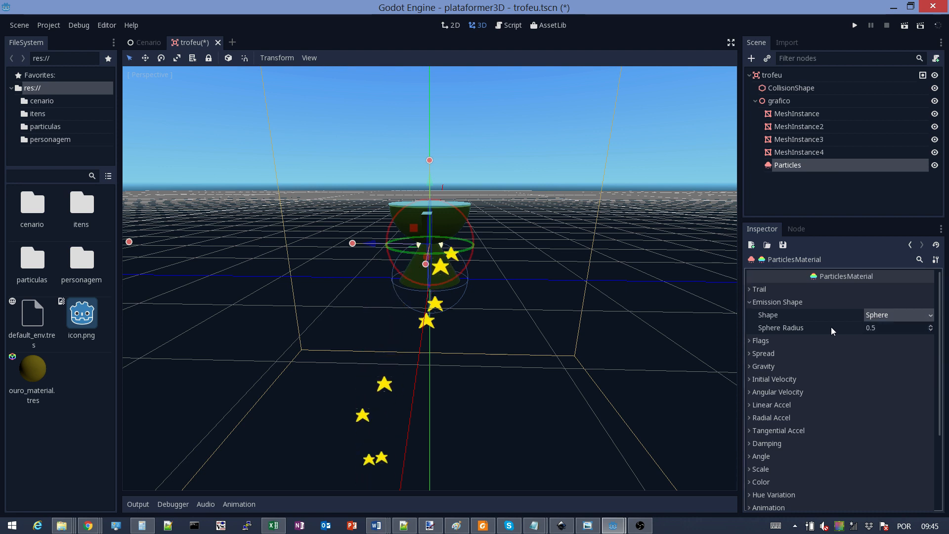
{"action": "left_click", "coordinate": [881, 330]}
{"action": "type", "text": "1"}
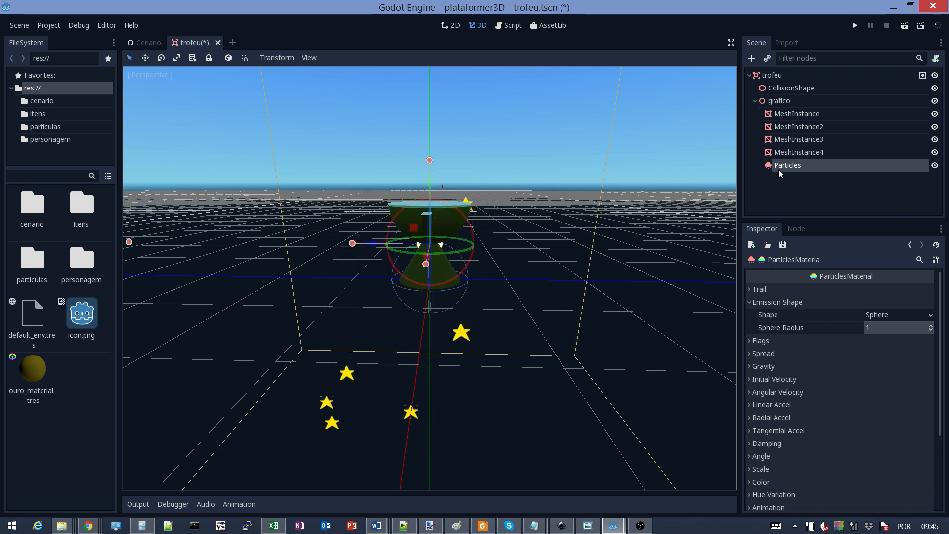
Set the ParticlesMaterial's Gravity y component to 0
{"action": "left_click", "coordinate": [749, 303]}
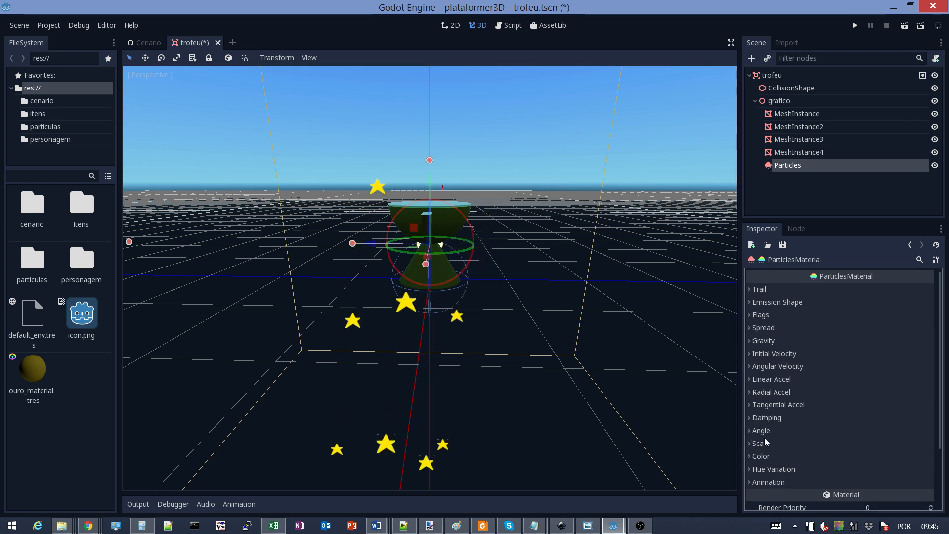
{"action": "scroll", "coordinate": [764, 437], "scroll_direction": "down", "scroll_amount": 3}
{"action": "scroll", "coordinate": [764, 438], "scroll_direction": "up", "scroll_amount": 3}
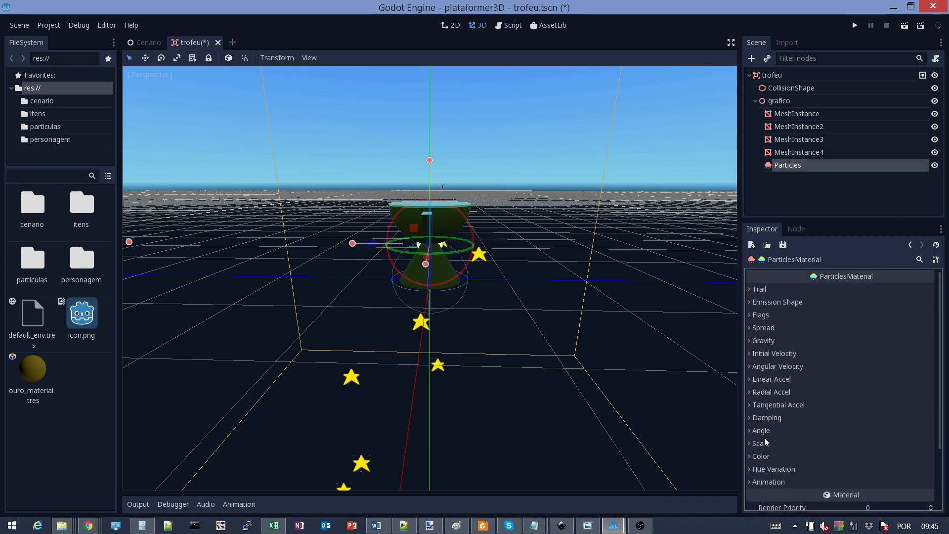
{"action": "left_click", "coordinate": [752, 339]}
{"action": "left_click", "coordinate": [894, 354]}
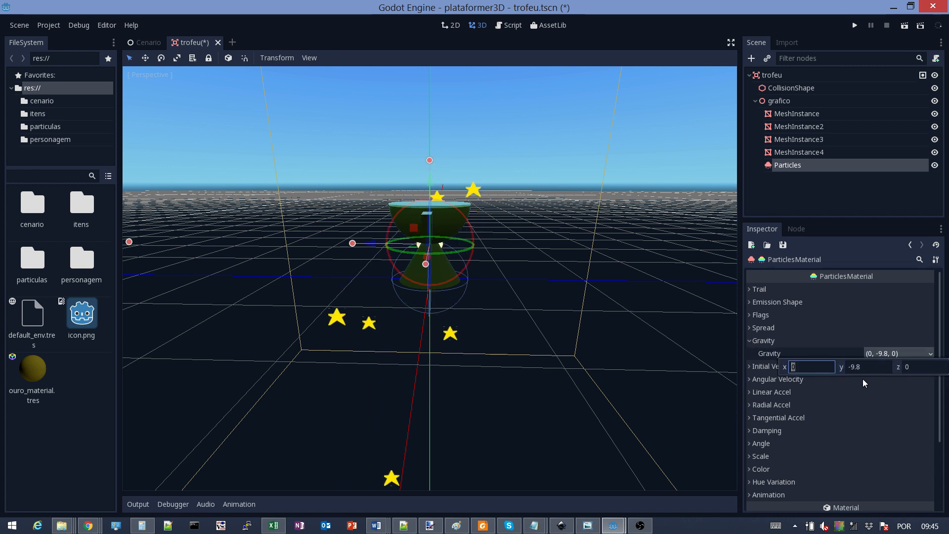
{"action": "left_click", "coordinate": [862, 367]}
{"action": "type", "text": "0"}
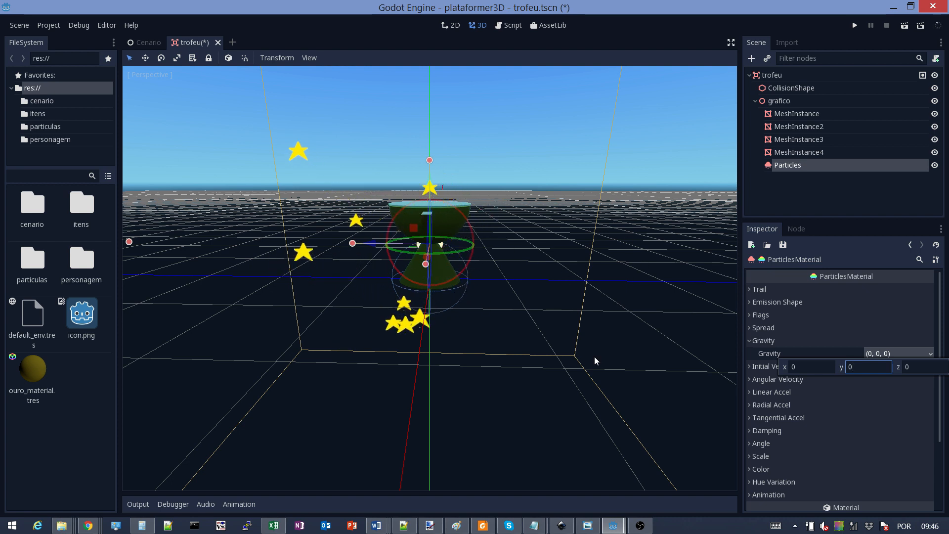
{"action": "left_click", "coordinate": [747, 341]}
Set the Initial Velocity to 0
{"action": "left_click", "coordinate": [749, 341]}
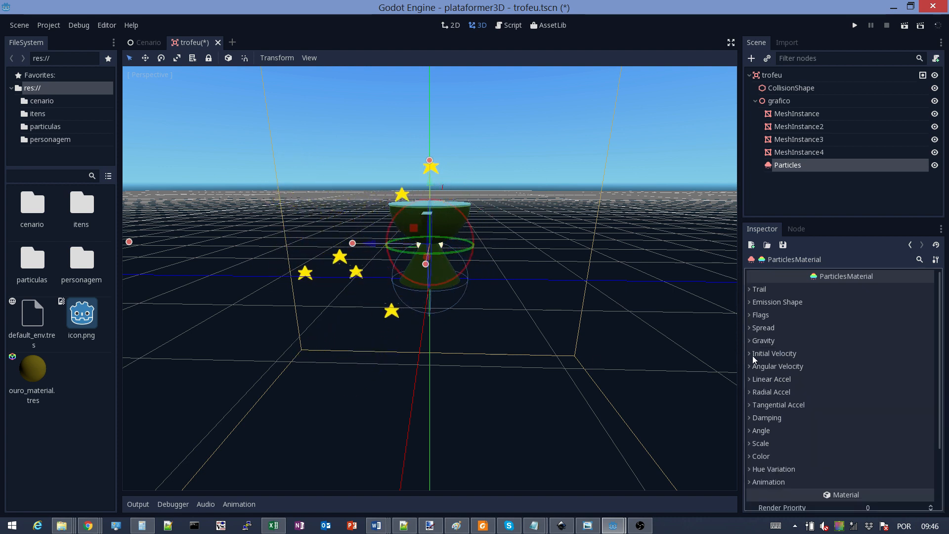
{"action": "left_click", "coordinate": [764, 354]}
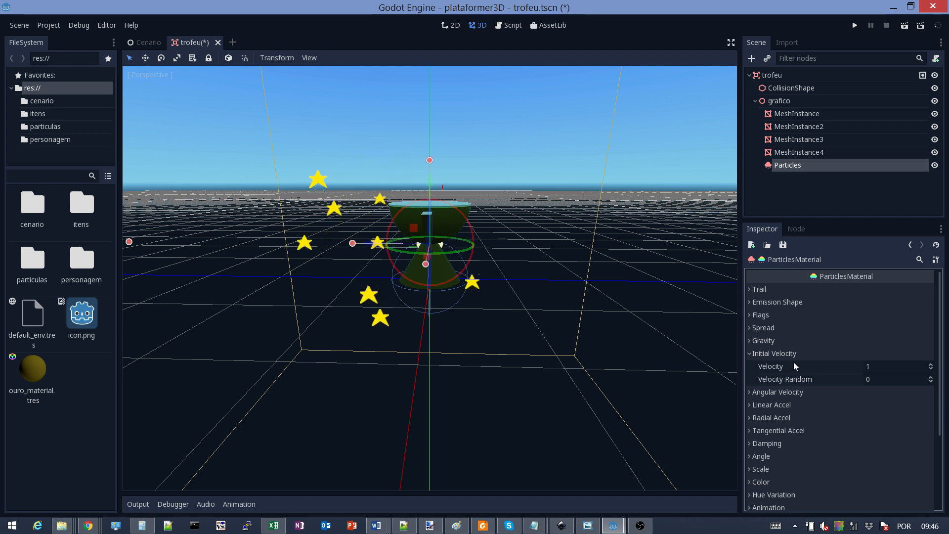
{"action": "left_click", "coordinate": [879, 367]}
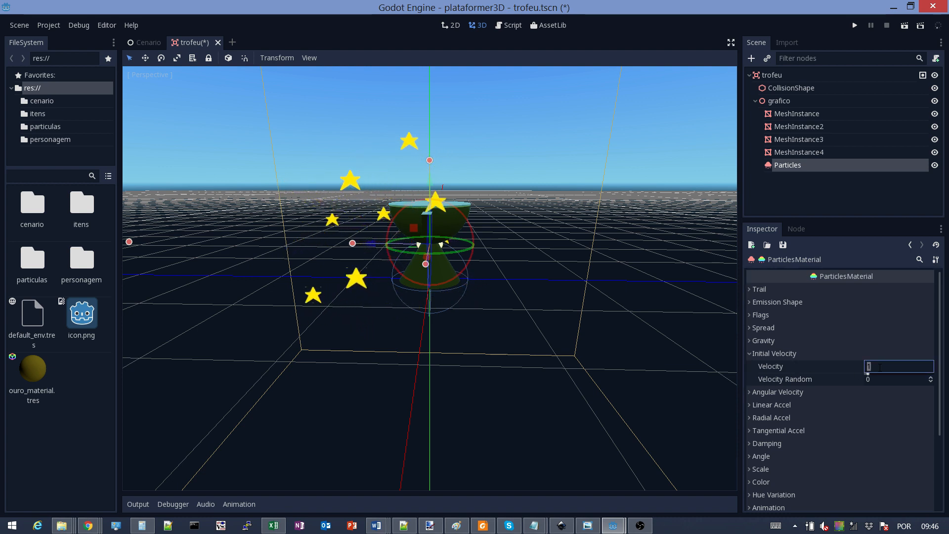
{"action": "type", "text": "0"}
{"action": "key", "text": "Return"}
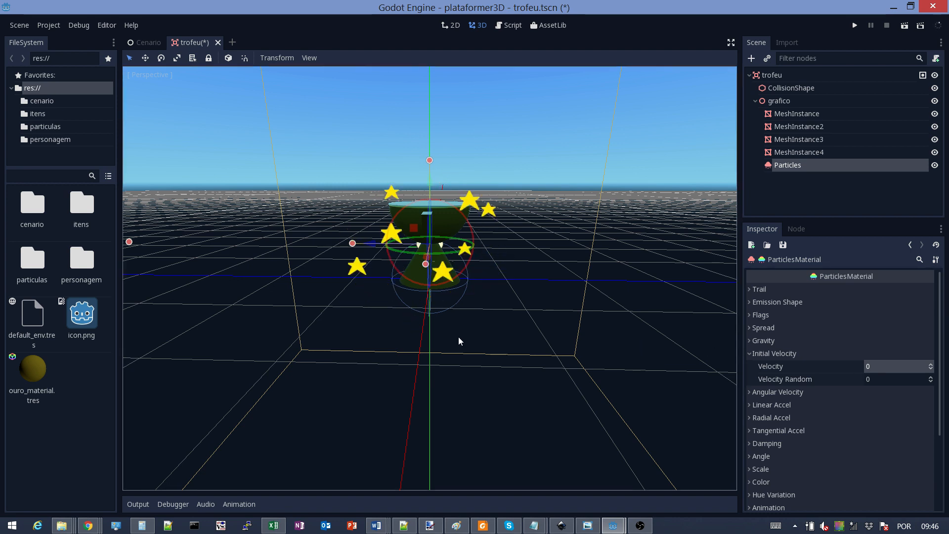
Expand the ParticlesMaterial's Scale section, showing Scale 1, Scale Random 0 and no curve
{"action": "middle_click_drag", "start_coordinate": [441, 289], "coordinate": [311, 301]}
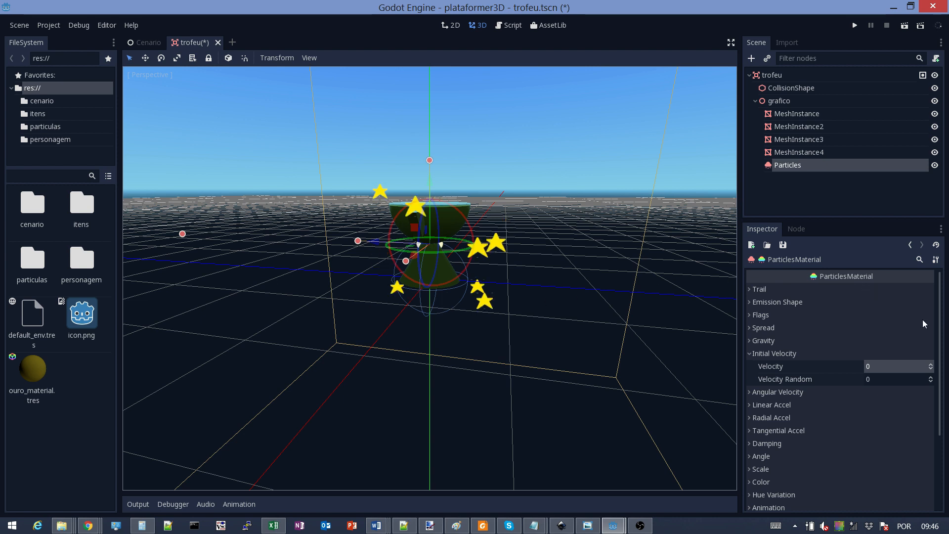
{"action": "left_click", "coordinate": [749, 353]}
{"action": "left_click", "coordinate": [751, 327]}
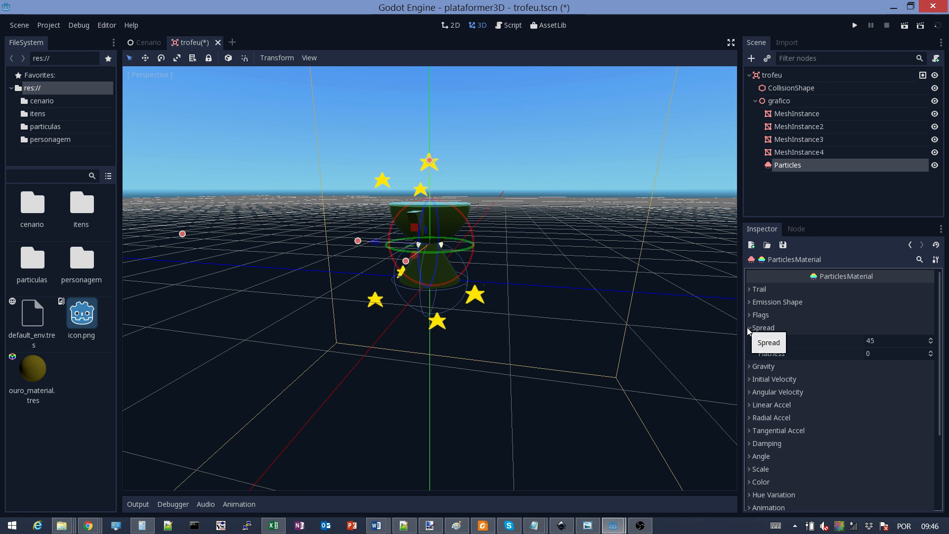
{"action": "left_click", "coordinate": [750, 328]}
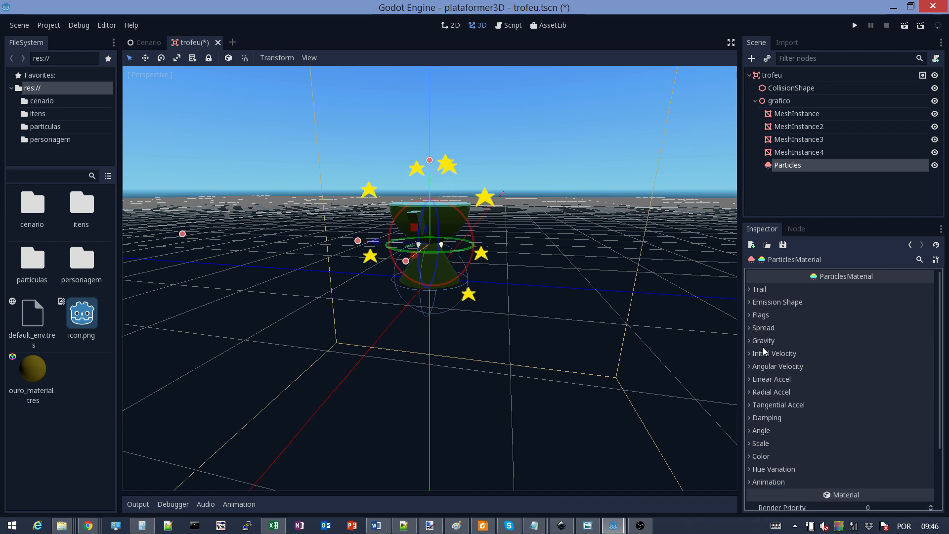
{"action": "scroll", "coordinate": [791, 374], "scroll_direction": "down", "scroll_amount": 3}
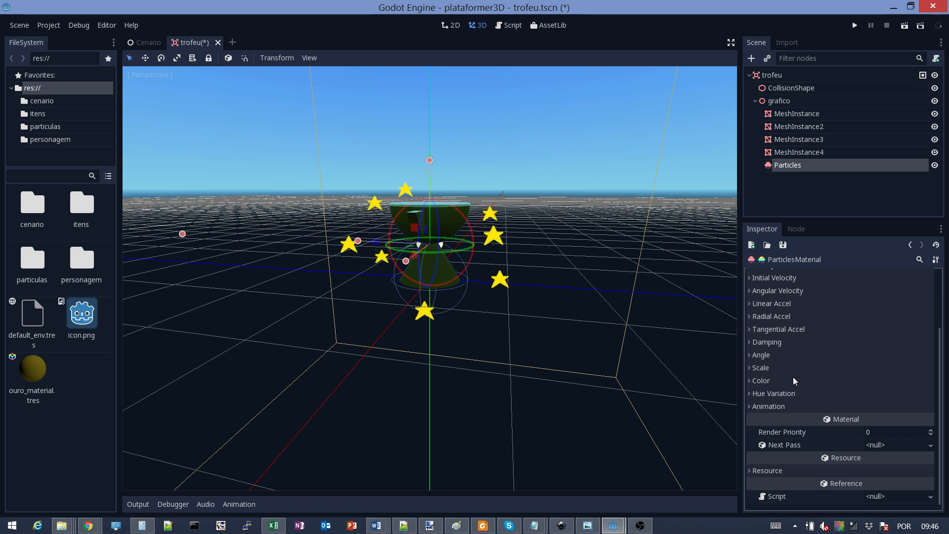
{"action": "left_click", "coordinate": [748, 368]}
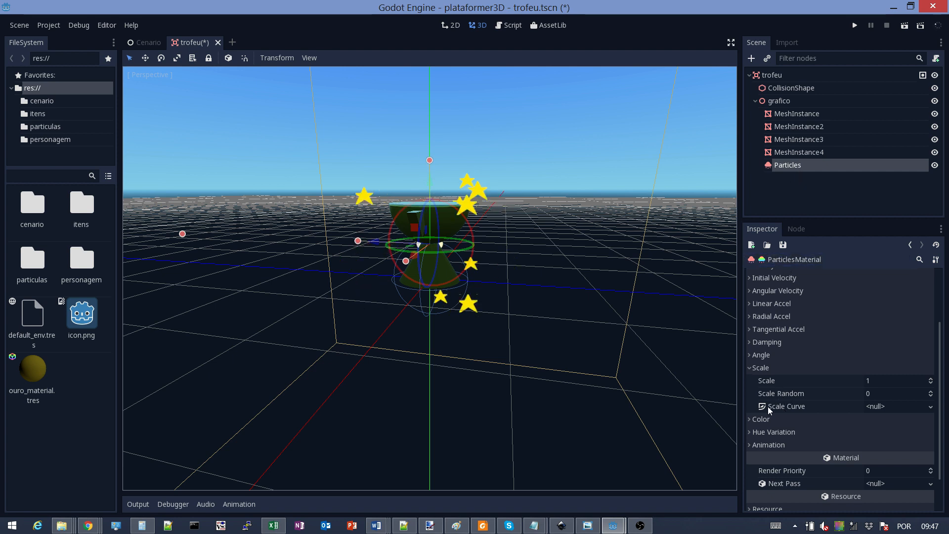
Add a new CurveTexture as the Scale Curve and drag its start point down to 0
{"action": "left_click", "coordinate": [925, 407]}
{"action": "left_click", "coordinate": [918, 419]}
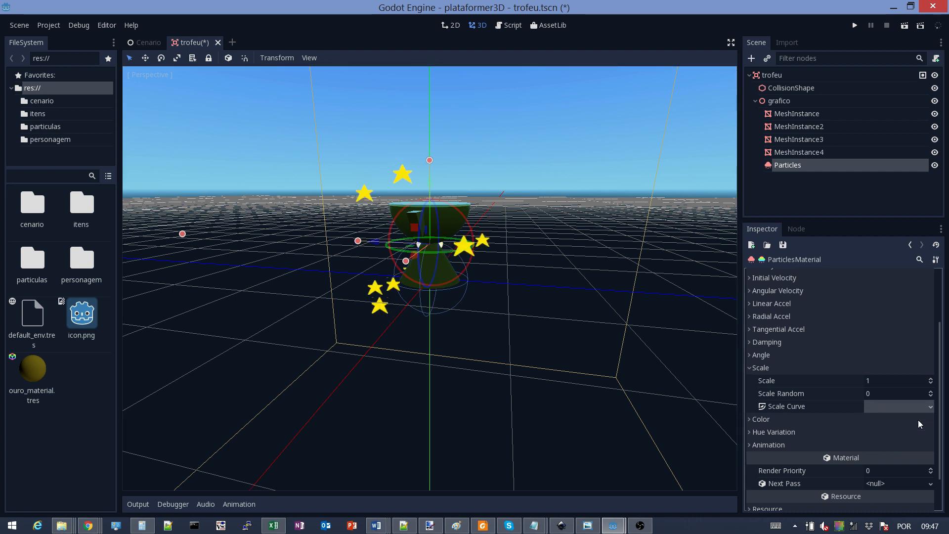
{"action": "left_click", "coordinate": [874, 408]}
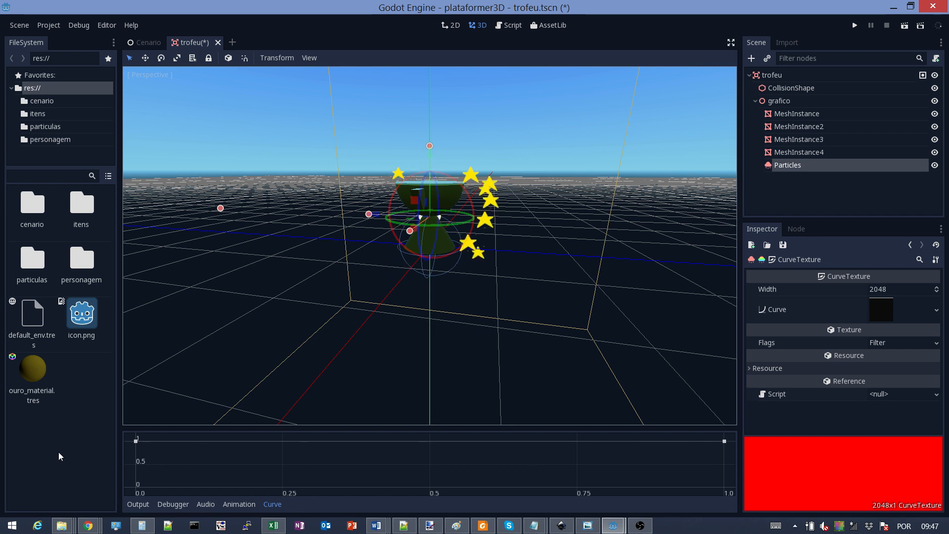
{"action": "left_click_drag", "start_coordinate": [137, 443], "coordinate": [137, 489]}
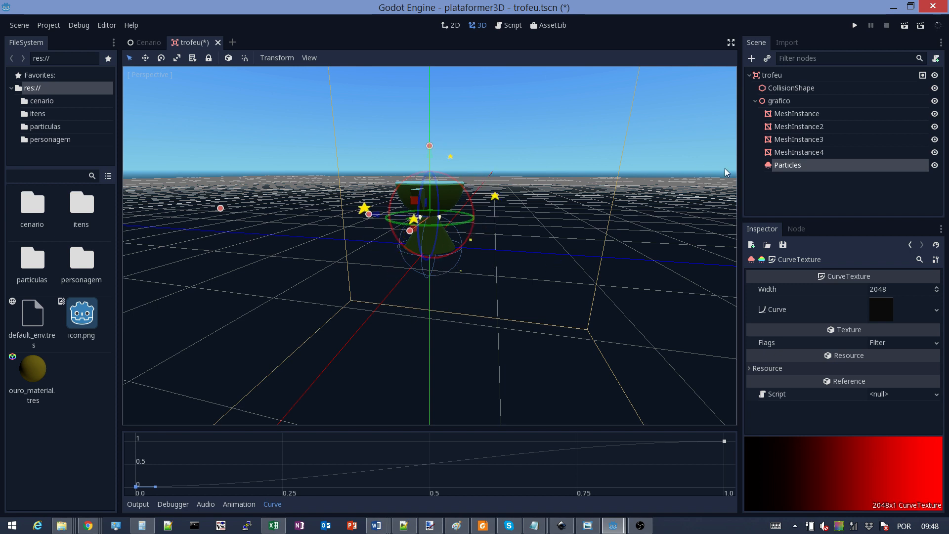
{"action": "left_click", "coordinate": [771, 168]}
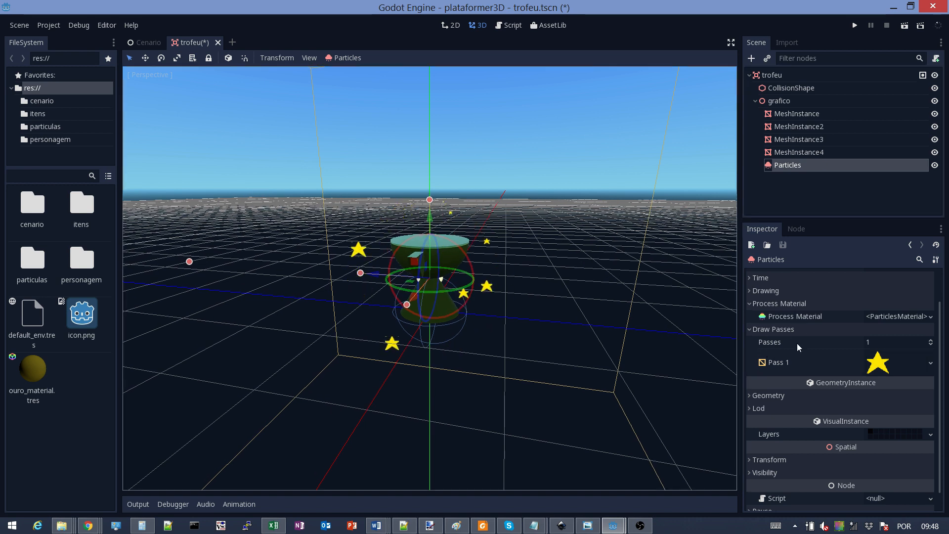
Set the Particles Lifetime to 0.5 and Amount to 32, after trying 64
{"action": "scroll", "coordinate": [796, 343], "scroll_direction": "up", "scroll_amount": 2}
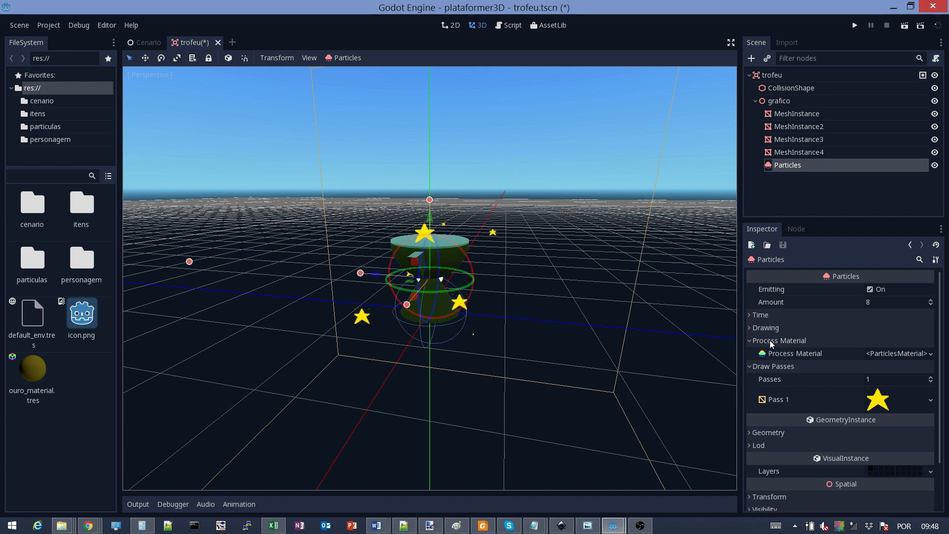
{"action": "left_click", "coordinate": [881, 302]}
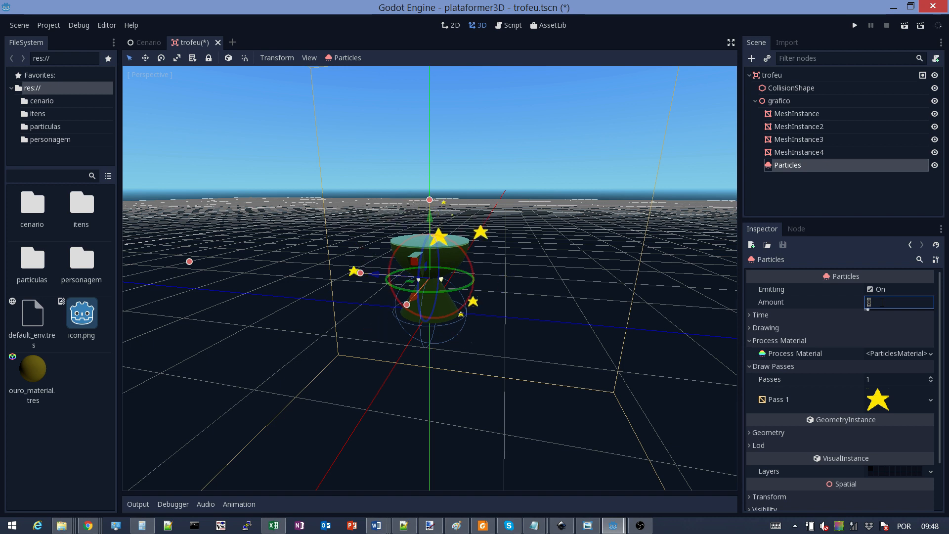
{"action": "type", "text": "64"}
{"action": "key", "text": "Return"}
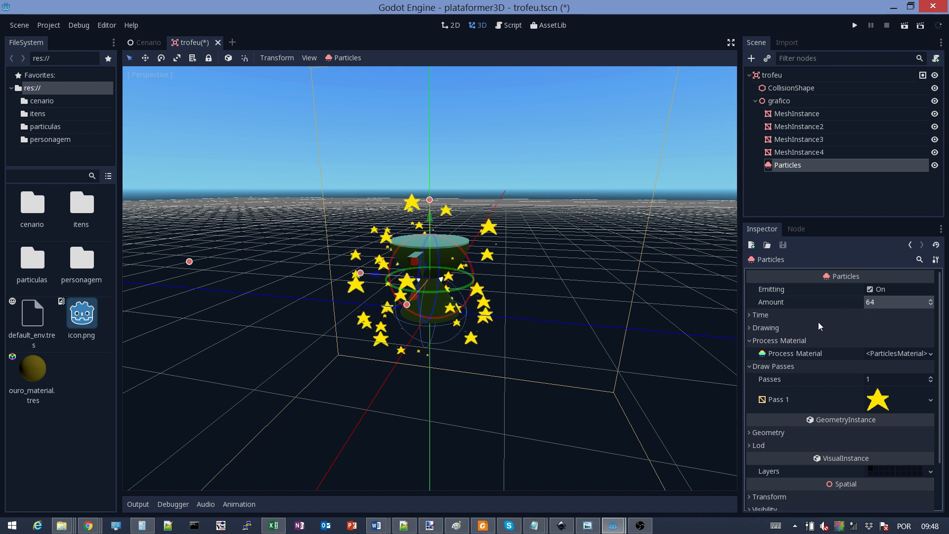
{"action": "left_click", "coordinate": [750, 315]}
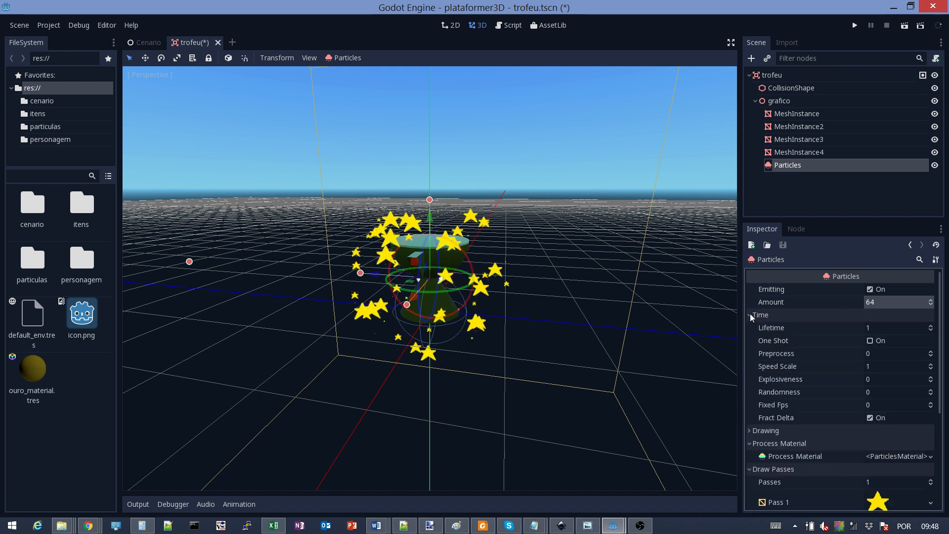
{"action": "left_click", "coordinate": [885, 327]}
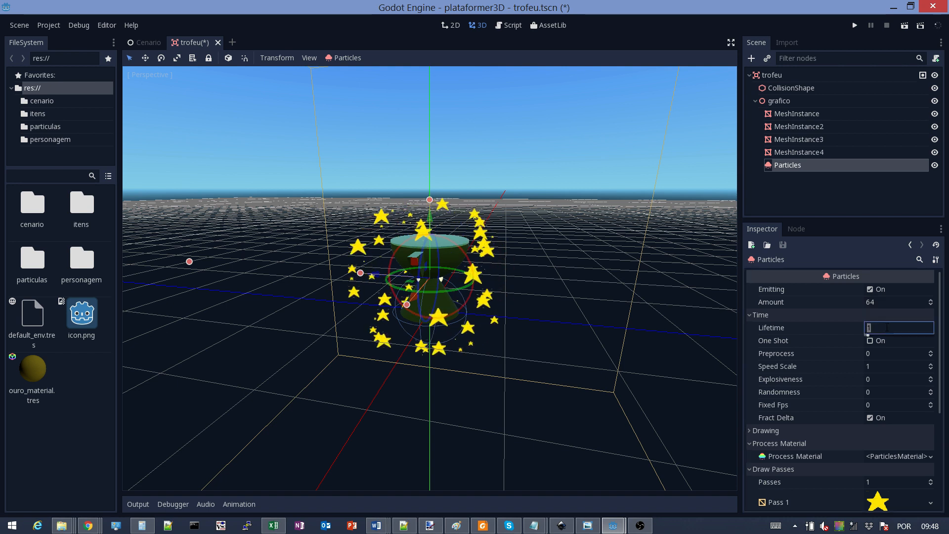
{"action": "type", "text": "0.5"}
{"action": "key", "text": "Return"}
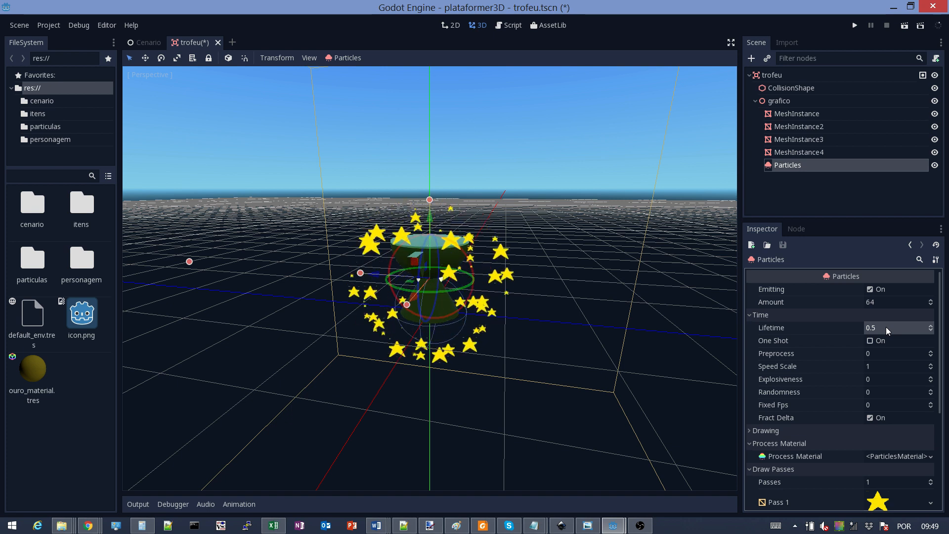
{"action": "left_click", "coordinate": [890, 302]}
{"action": "type", "text": "32"}
{"action": "key", "text": "Return"}
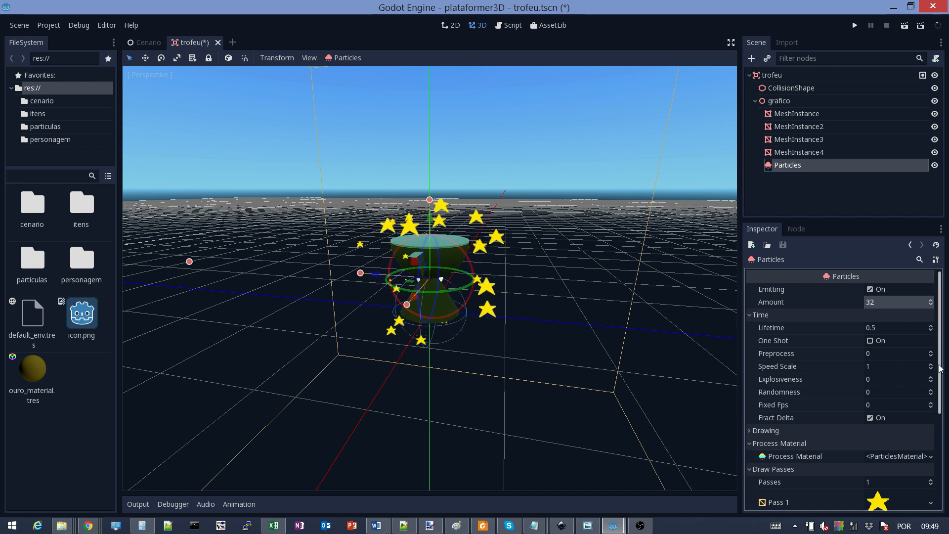
Set the ParticlesMaterial Scale to 0.7 after trying 0.5
{"action": "left_click_drag", "start_coordinate": [940, 373], "coordinate": [940, 417]}
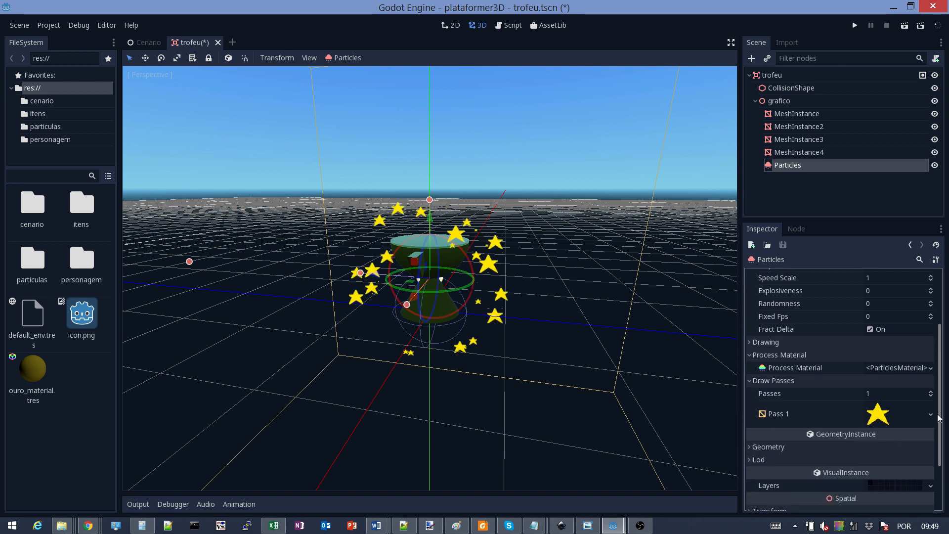
{"action": "left_click", "coordinate": [879, 371]}
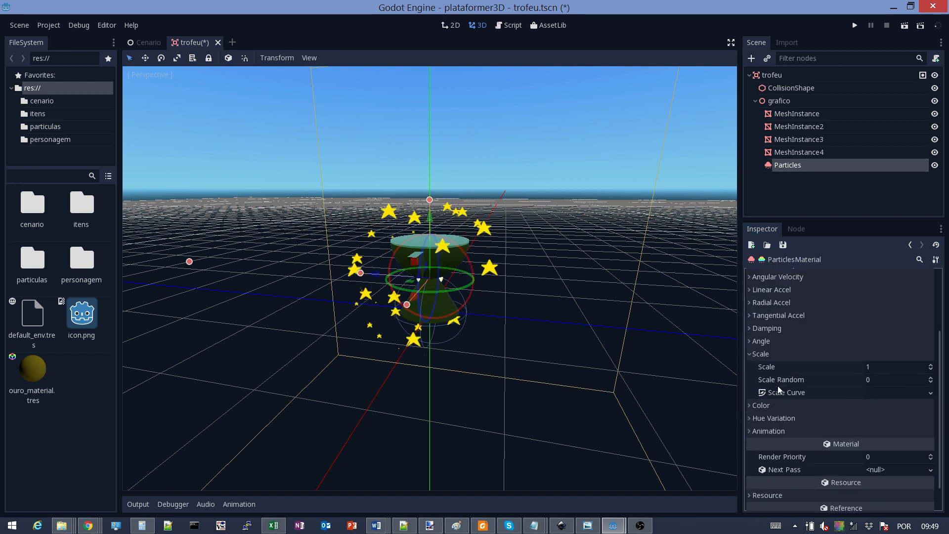
{"action": "left_click", "coordinate": [874, 369]}
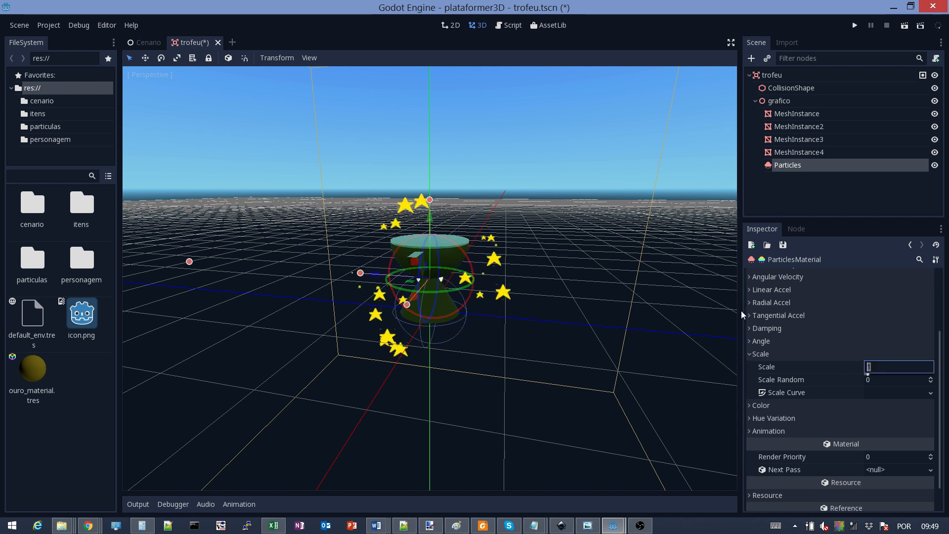
{"action": "type", "text": "0.5"}
{"action": "key", "text": "Return"}
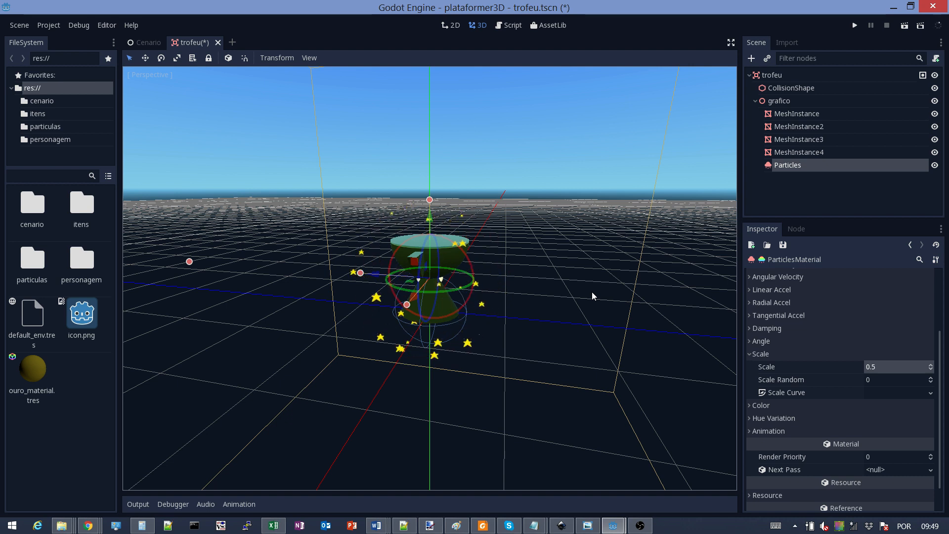
{"action": "left_click", "coordinate": [883, 366]}
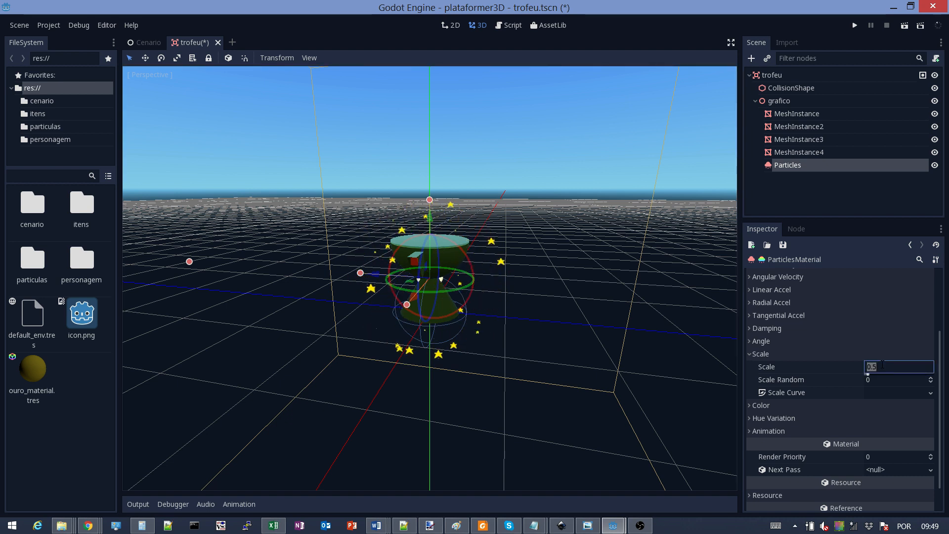
{"action": "type", "text": "0.7"}
{"action": "key", "text": "Return"}
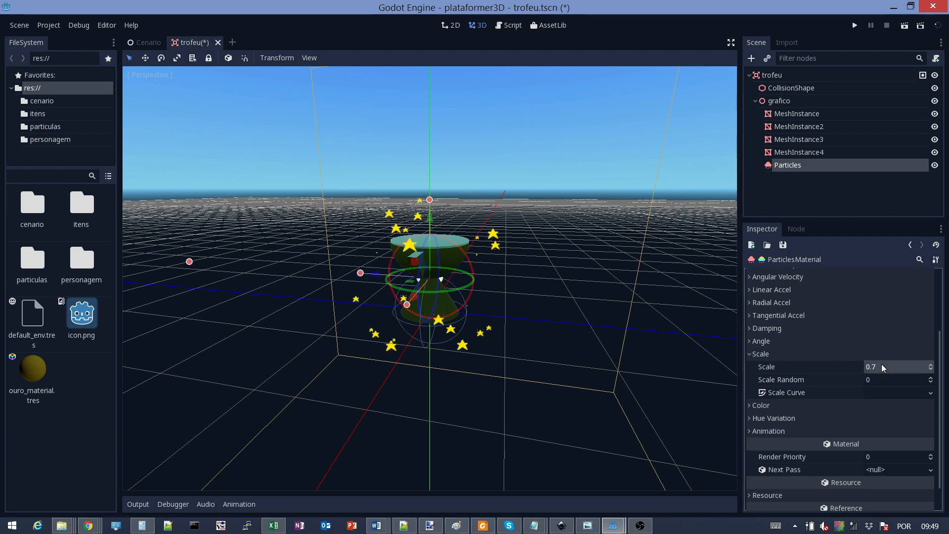
{"action": "middle_click_drag", "start_coordinate": [352, 275], "coordinate": [311, 266]}
Save the trophy scene, launch the platformer game and move its window up-left
{"action": "key", "text": "ctrl+s"}
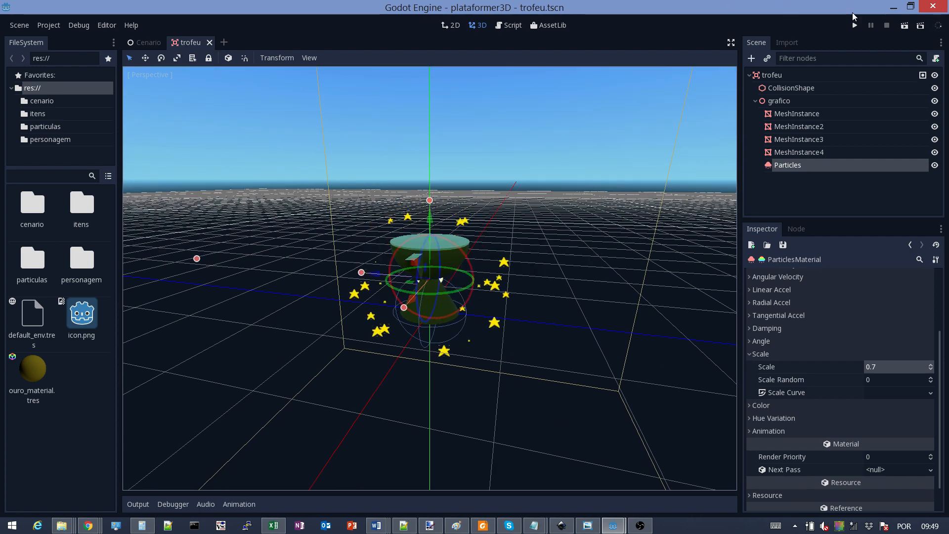
{"action": "left_click", "coordinate": [853, 24]}
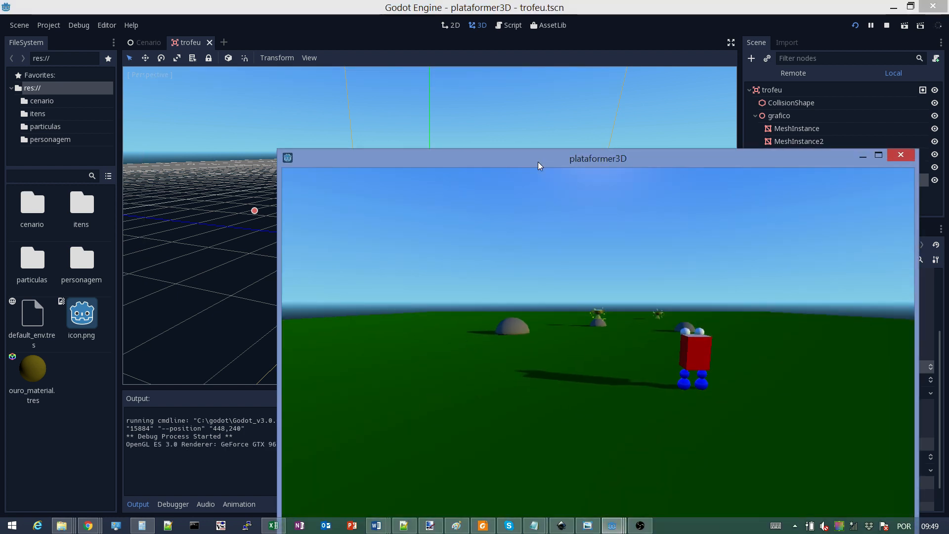
{"action": "left_click_drag", "start_coordinate": [538, 162], "coordinate": [397, 105]}
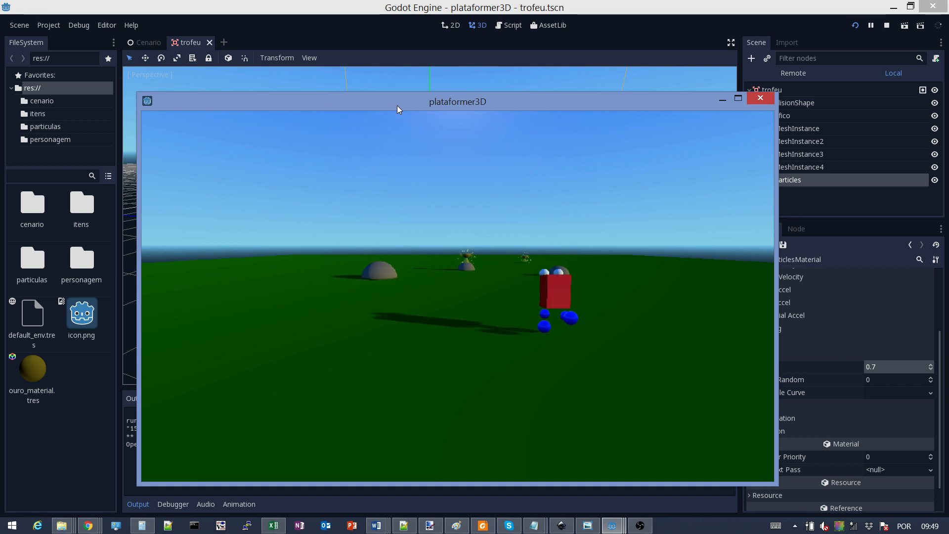
Walk the character forward up to the nearest trophy and past it to the right
{"action": "key", "text": "Up"}
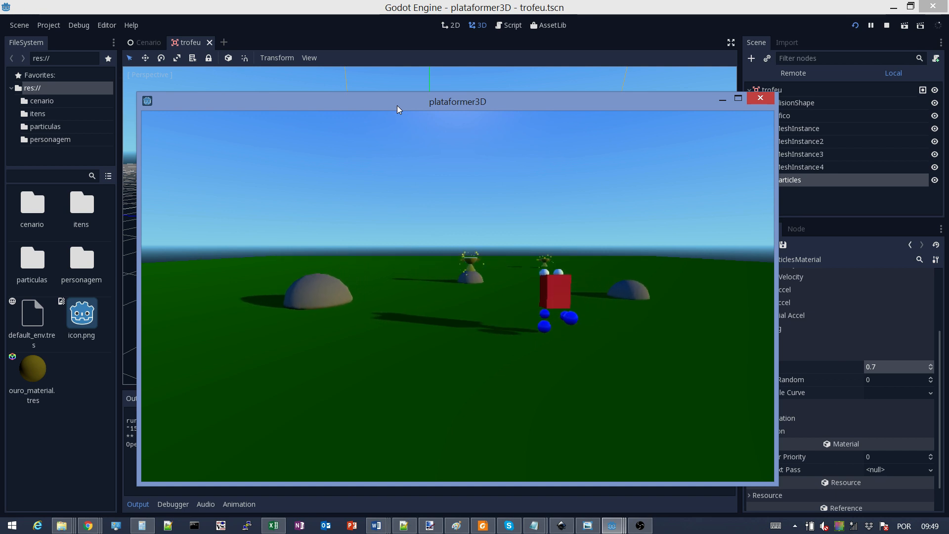
{"action": "key", "text": "Up"}
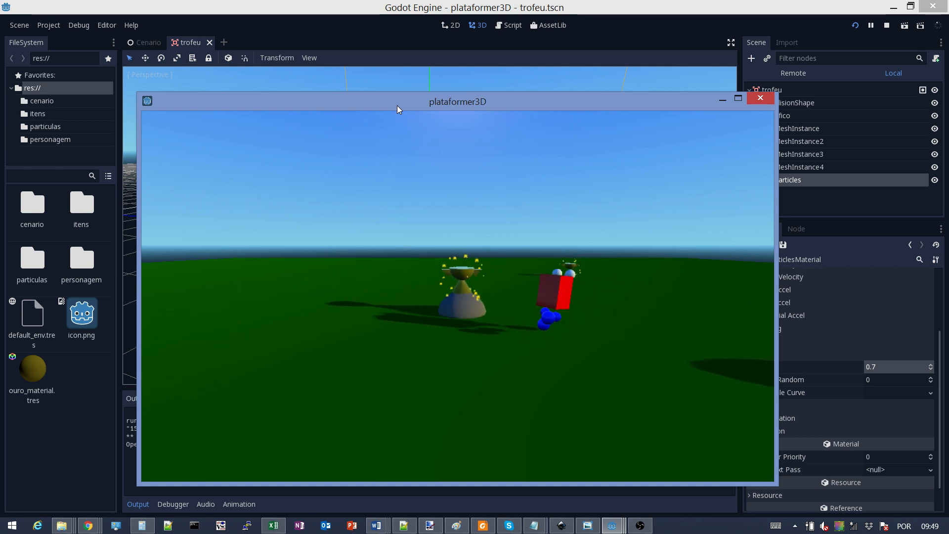
{"action": "key", "text": "Up"}
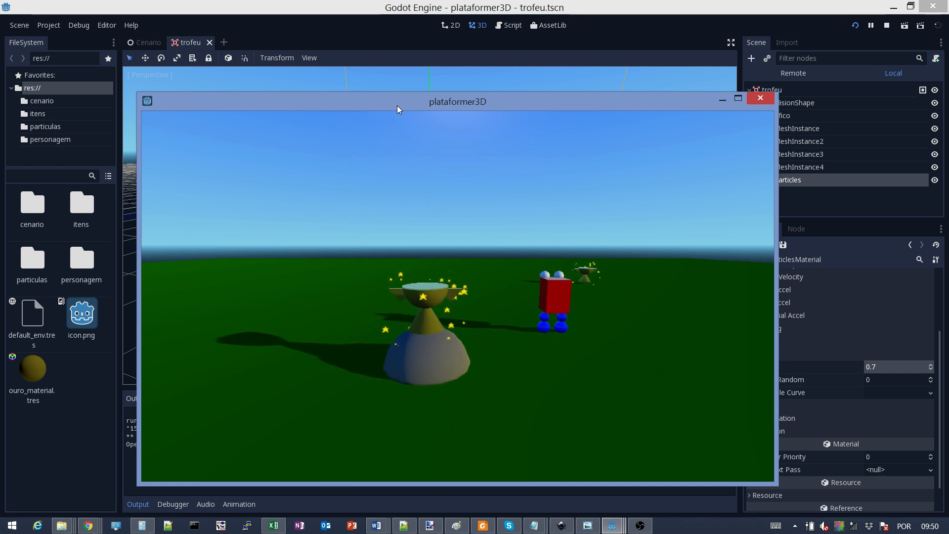
{"action": "key", "text": "Right"}
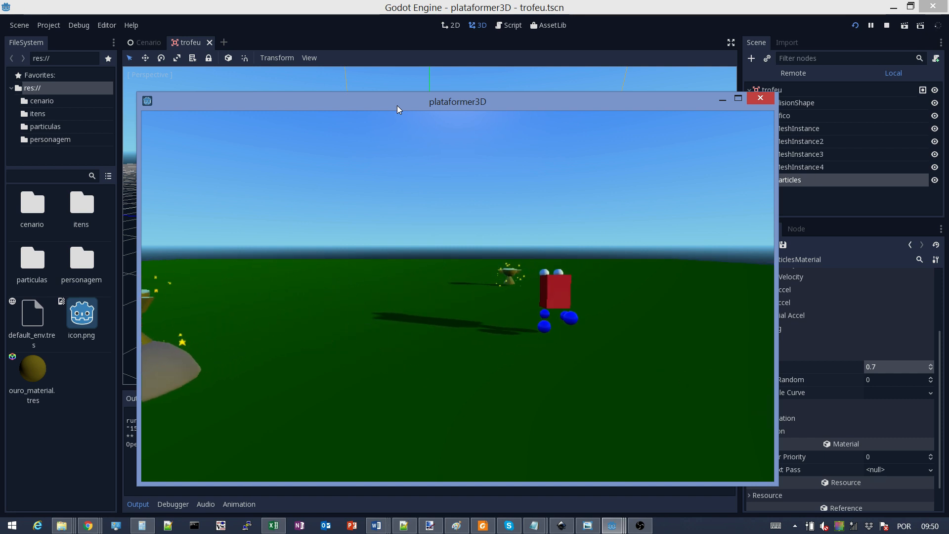
{"action": "key", "text": "Up"}
{"action": "key", "text": "Right"}
{"action": "key", "text": "Up"}
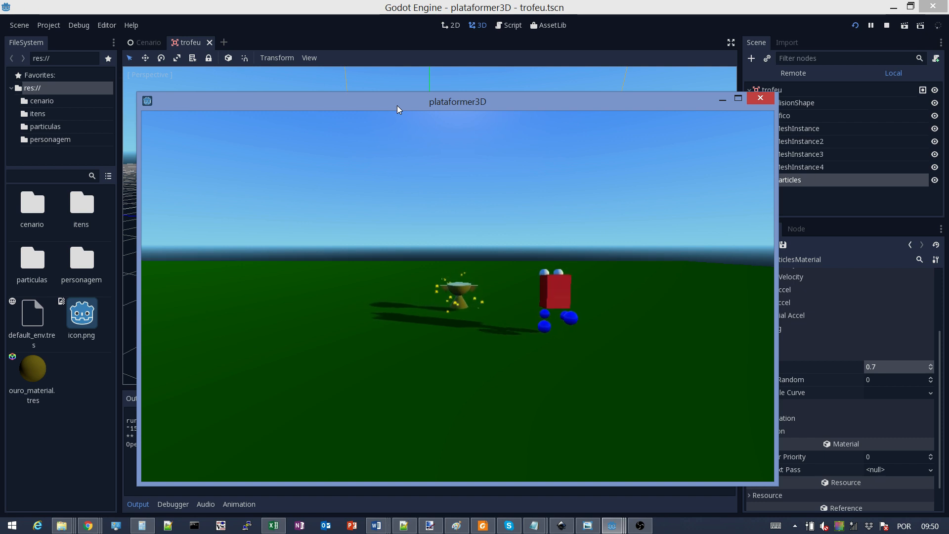
Walk back left toward the camera, then return beside the near trophy to view its stars
{"action": "key", "text": "Down"}
{"action": "key", "text": "Left"}
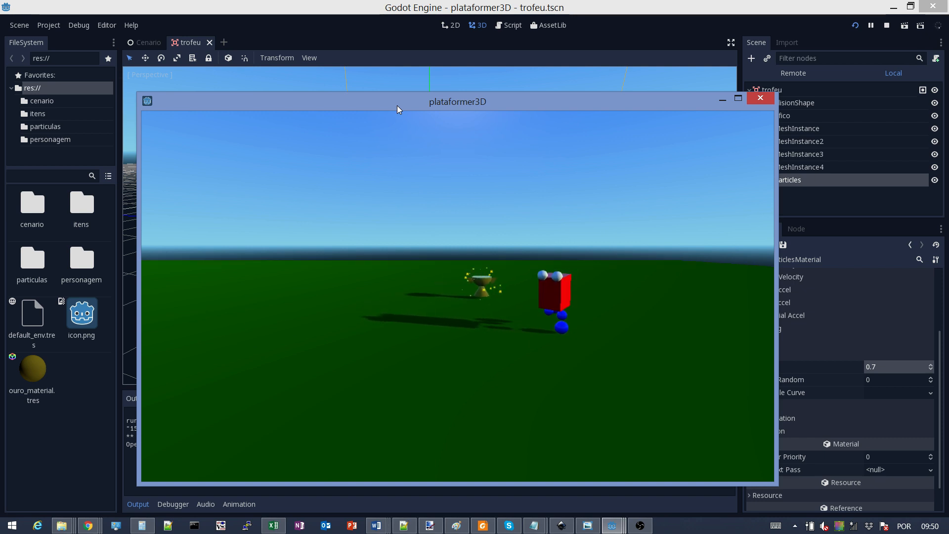
{"action": "key", "text": "Left"}
{"action": "key", "text": "Down"}
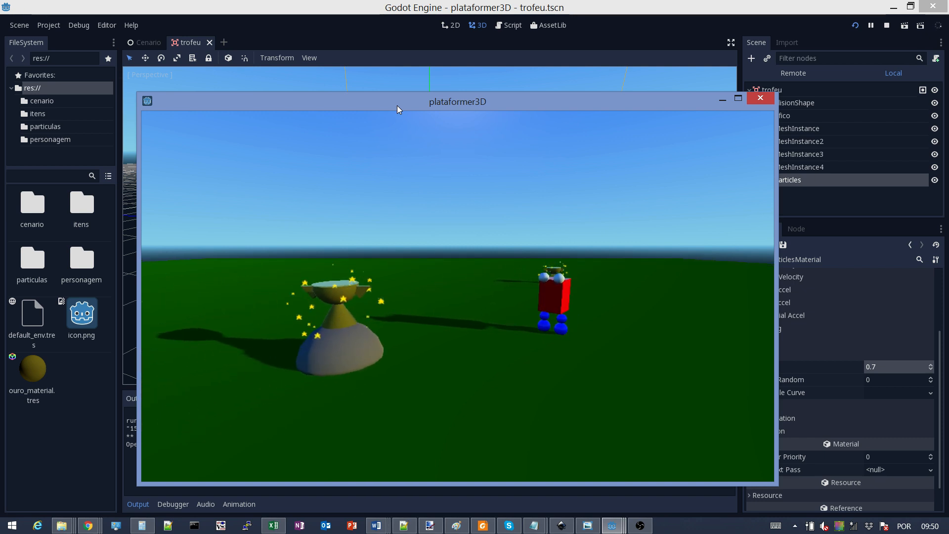
{"action": "key", "text": "Down"}
{"action": "key", "text": "Left"}
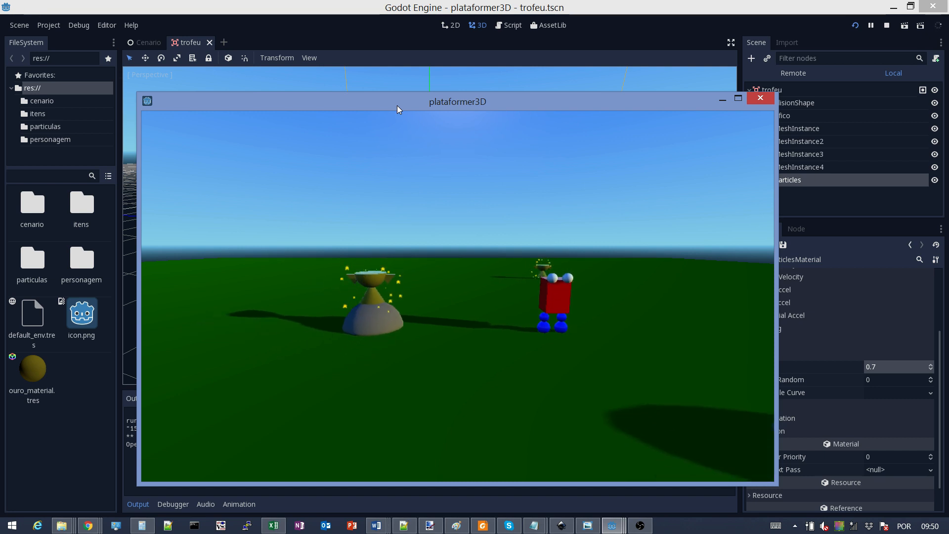
{"action": "key", "text": "Down"}
{"action": "key", "text": "Left"}
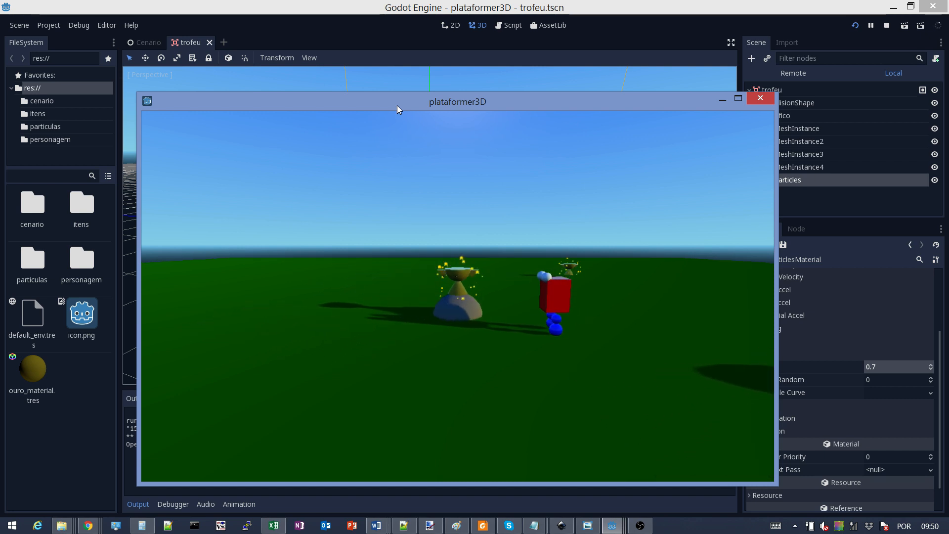
{"action": "key", "text": "Up"}
{"action": "key", "text": "Right"}
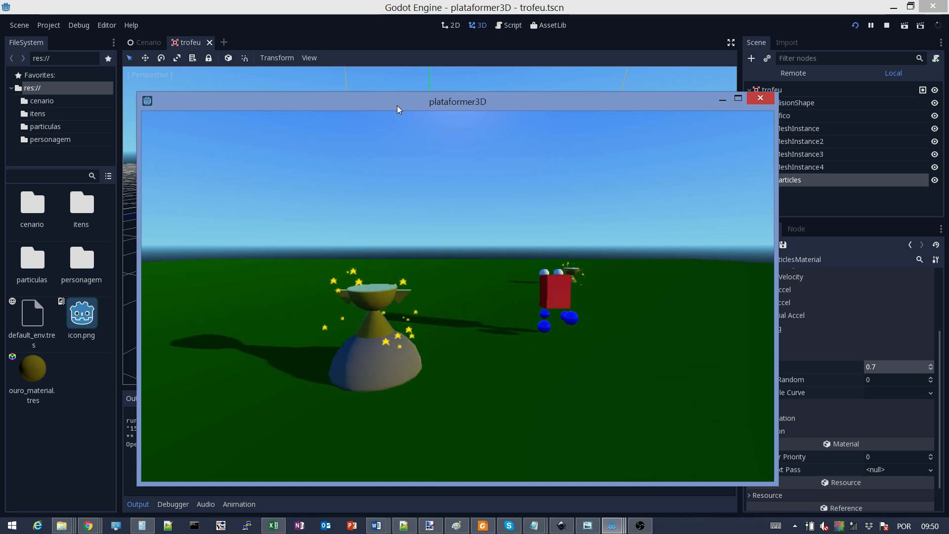
{"action": "key", "text": "Down"}
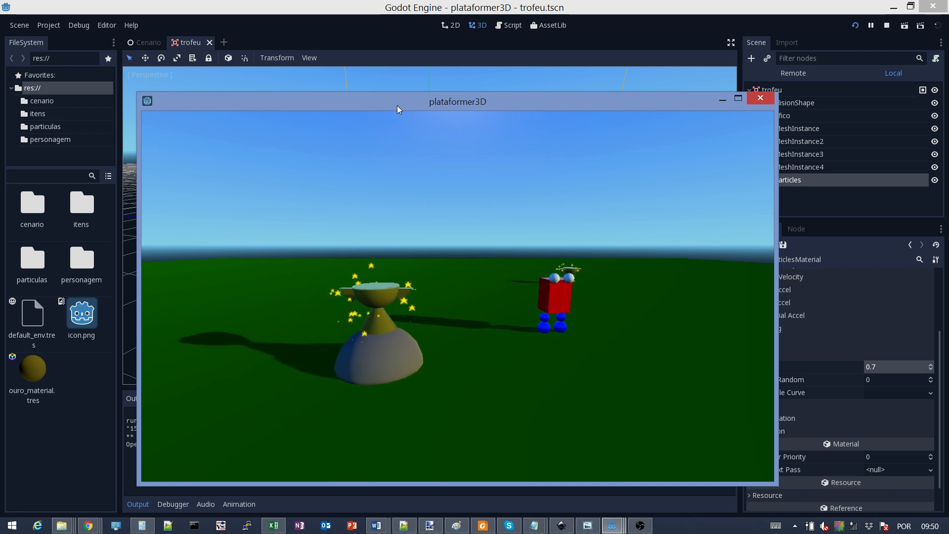
Close the game and assign a new GradientTexture to the ParticlesMaterial's Color Ramp
{"action": "left_click", "coordinate": [760, 98]}
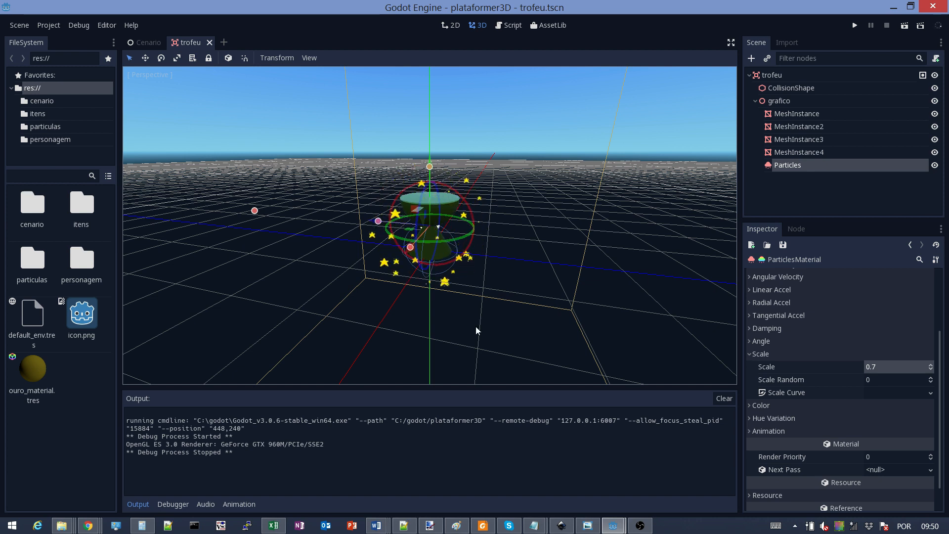
{"action": "left_click", "coordinate": [769, 168]}
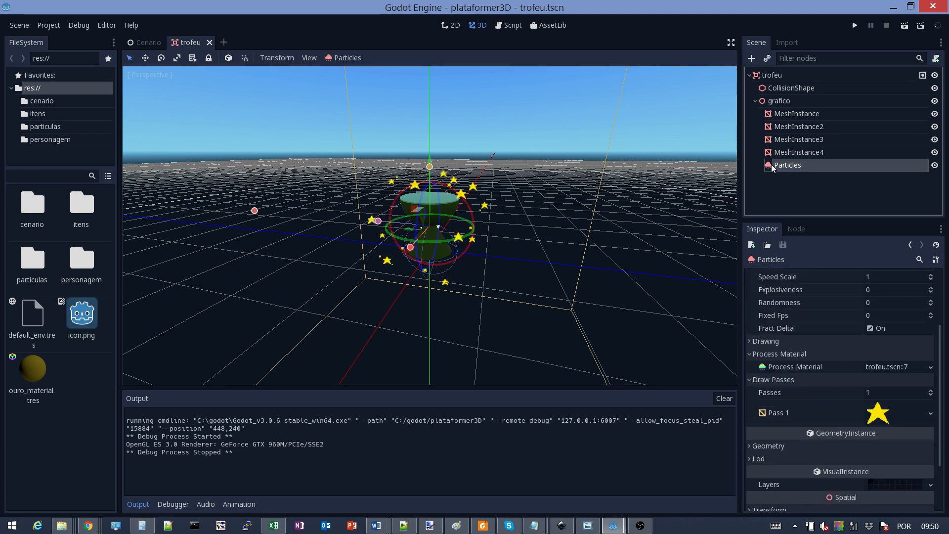
{"action": "left_click", "coordinate": [885, 367]}
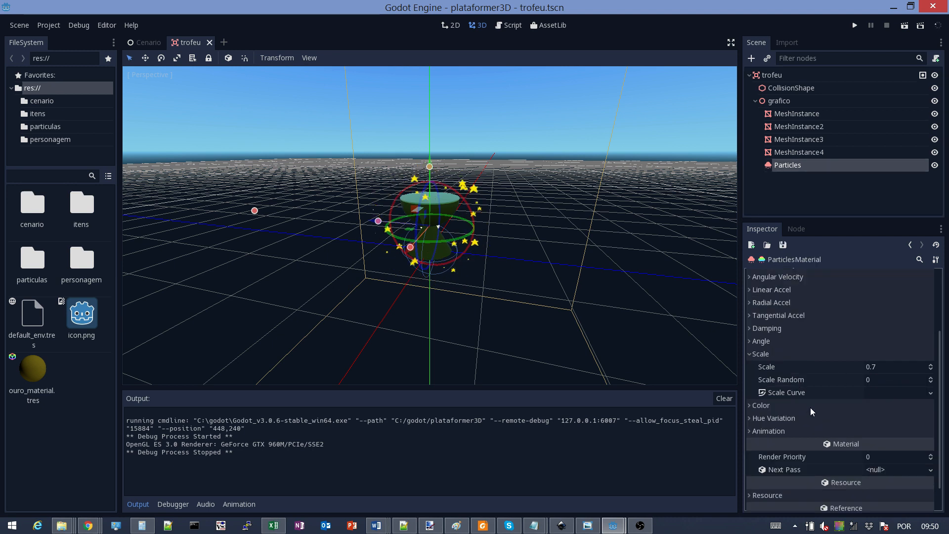
{"action": "left_click", "coordinate": [749, 405]}
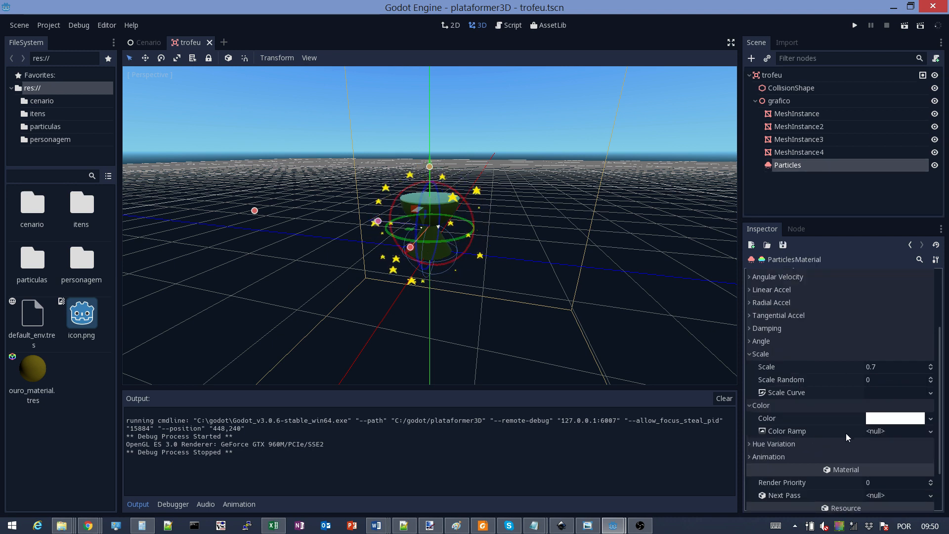
{"action": "left_click", "coordinate": [931, 432]}
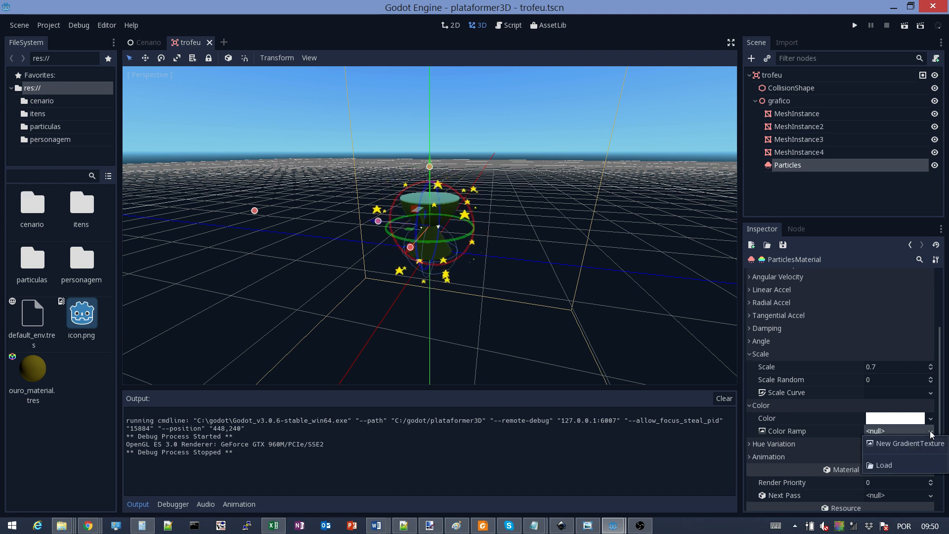
{"action": "left_click", "coordinate": [890, 443]}
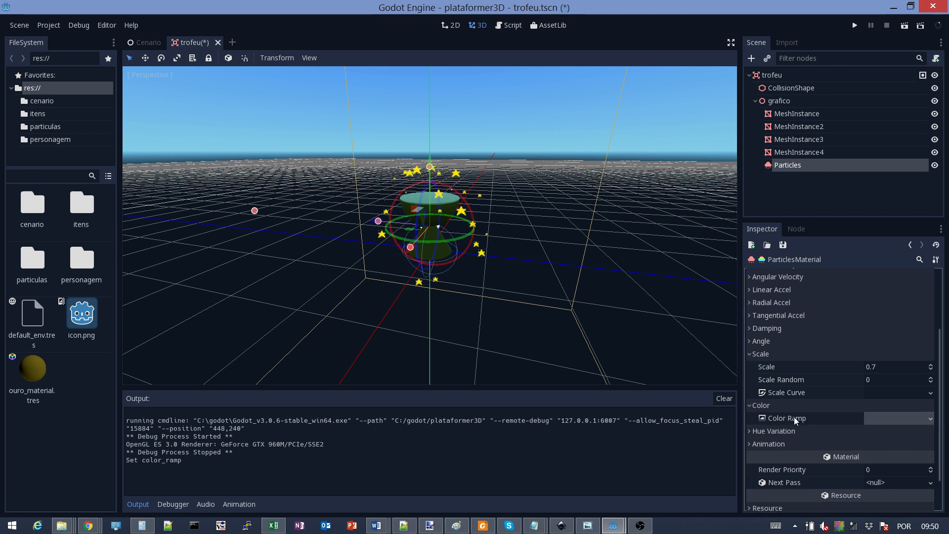
Create a new black-to-white Gradient inside the Color Ramp's GradientTexture and open it for editing
{"action": "left_click", "coordinate": [894, 421]}
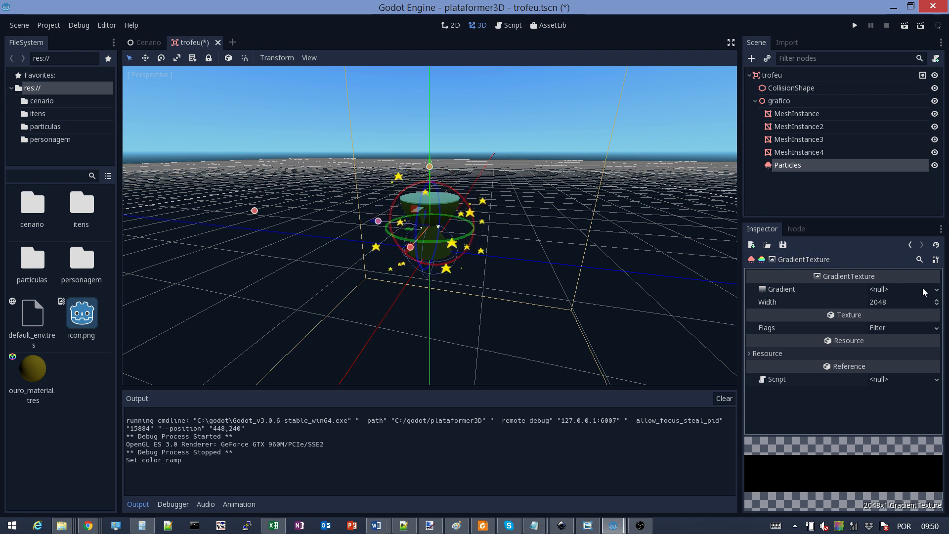
{"action": "left_click", "coordinate": [911, 244]}
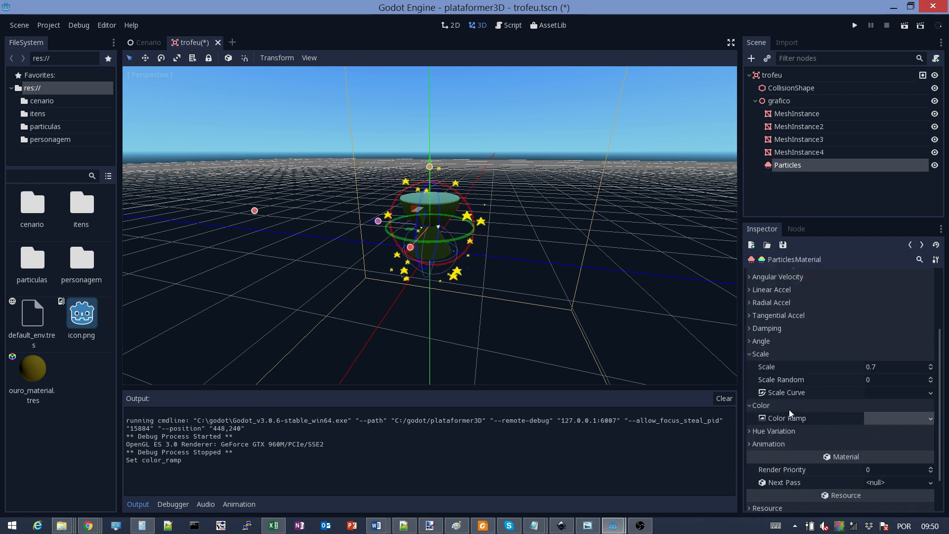
{"action": "left_click", "coordinate": [878, 418]}
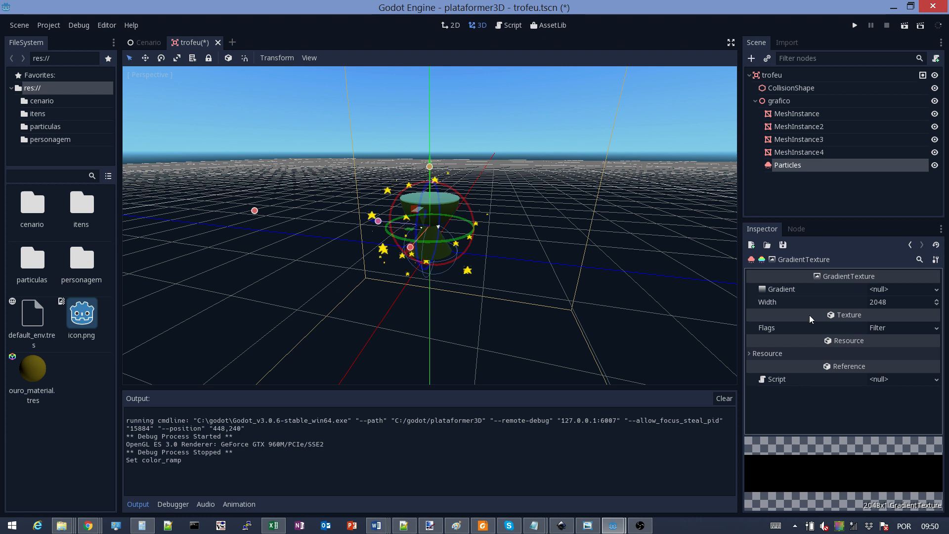
{"action": "left_click", "coordinate": [936, 289]}
{"action": "left_click", "coordinate": [906, 299]}
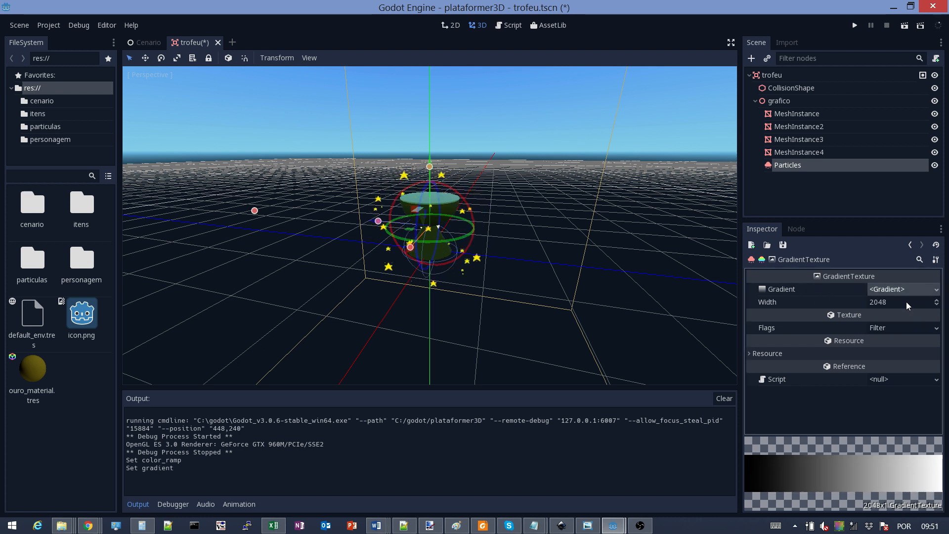
{"action": "left_click", "coordinate": [884, 288]}
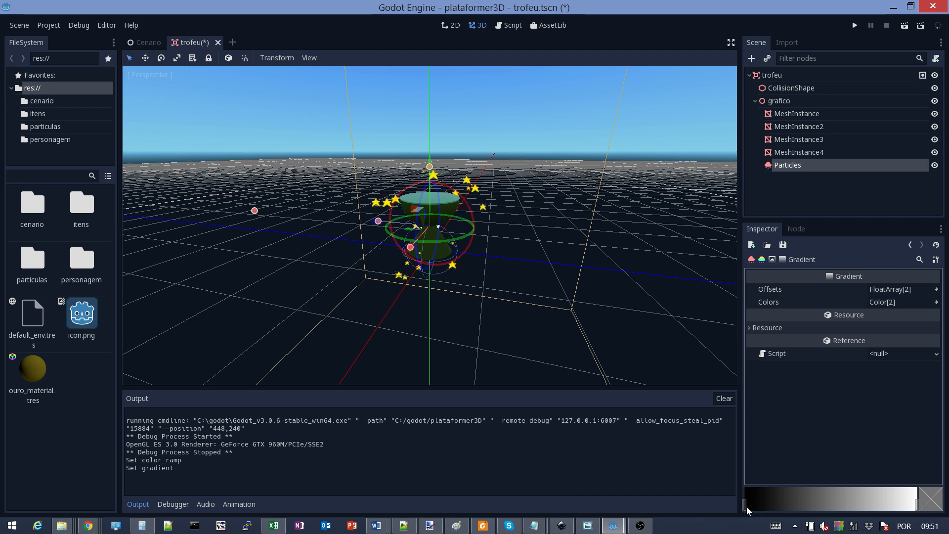
Set the gradient's left colour stop to solid yellow, removing an accidental extra stop
{"action": "left_click_drag", "start_coordinate": [745, 507], "coordinate": [781, 508]}
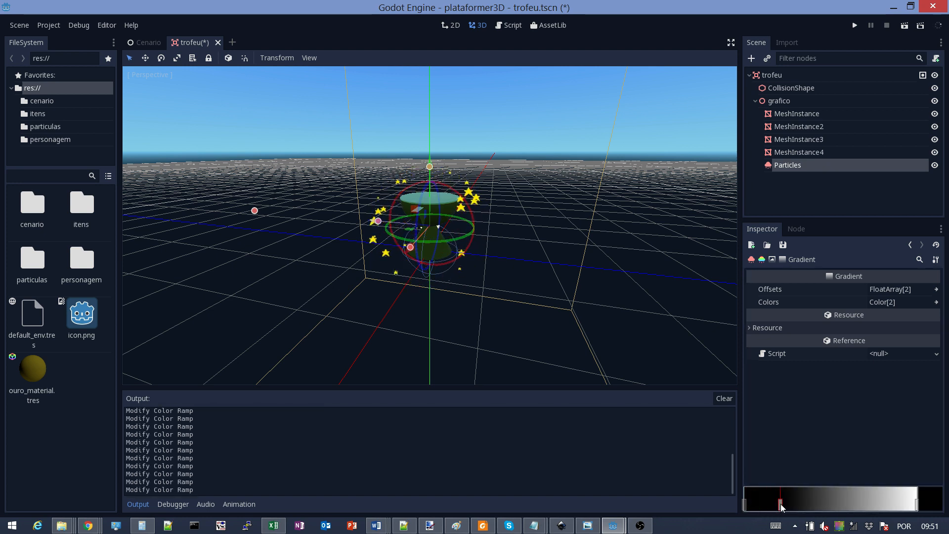
{"action": "right_click", "coordinate": [781, 505]}
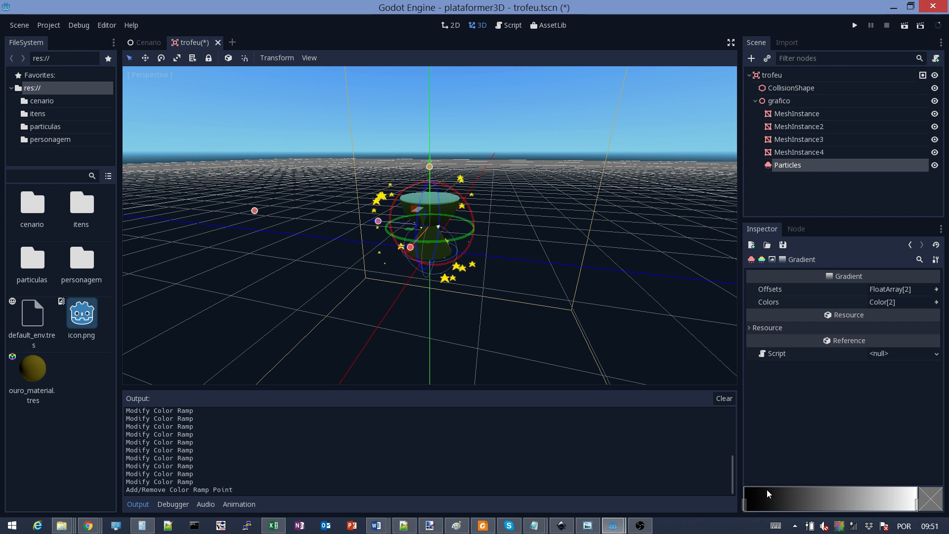
{"action": "left_click", "coordinate": [746, 505]}
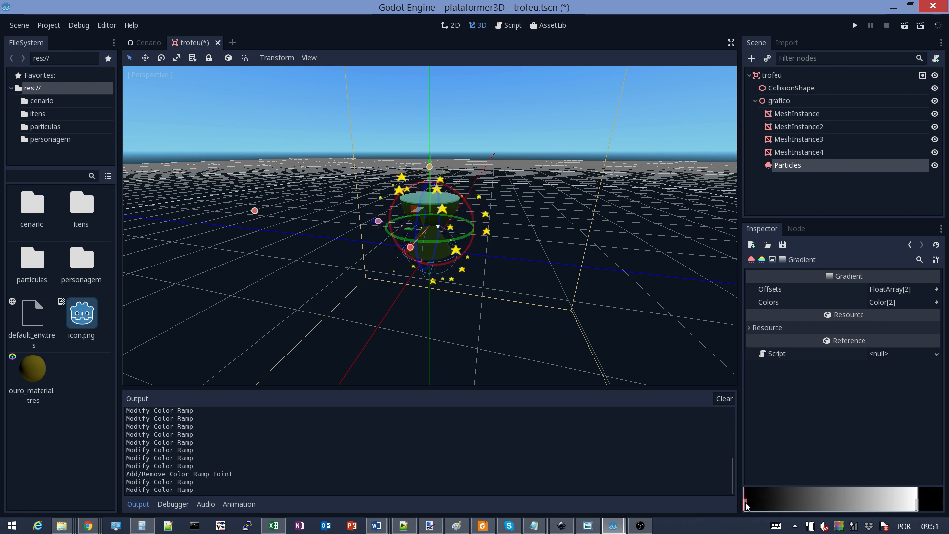
{"action": "left_click_drag", "start_coordinate": [745, 505], "coordinate": [739, 504]}
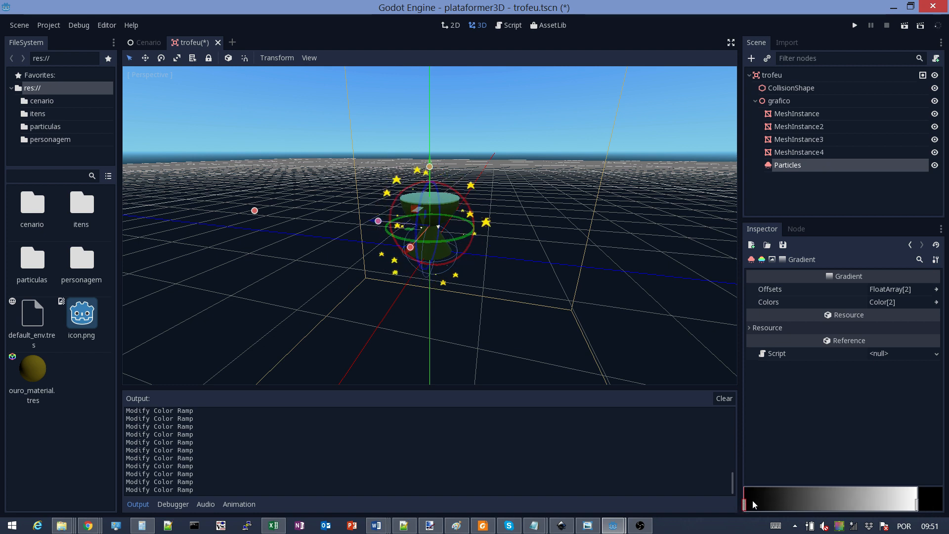
{"action": "left_click", "coordinate": [932, 505]}
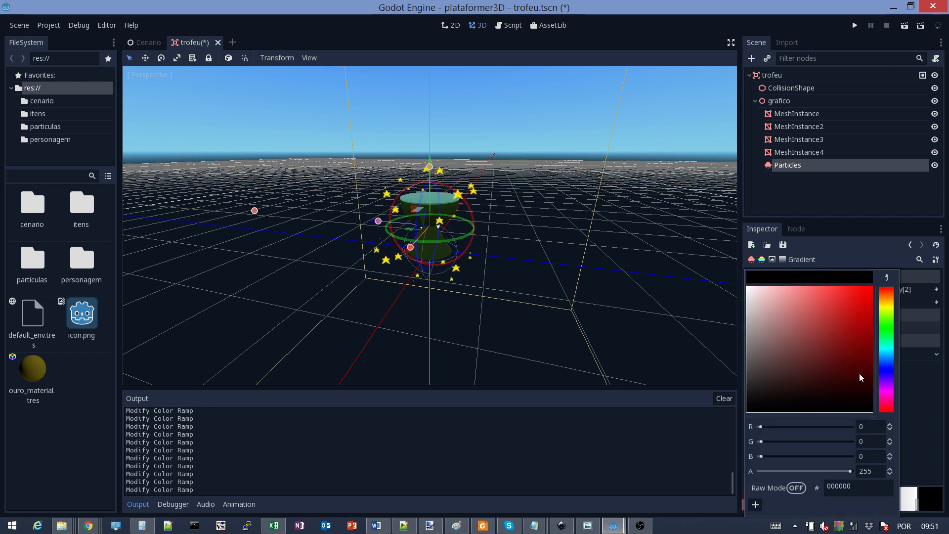
{"action": "left_click", "coordinate": [888, 306]}
{"action": "left_click_drag", "start_coordinate": [854, 296], "coordinate": [906, 262]}
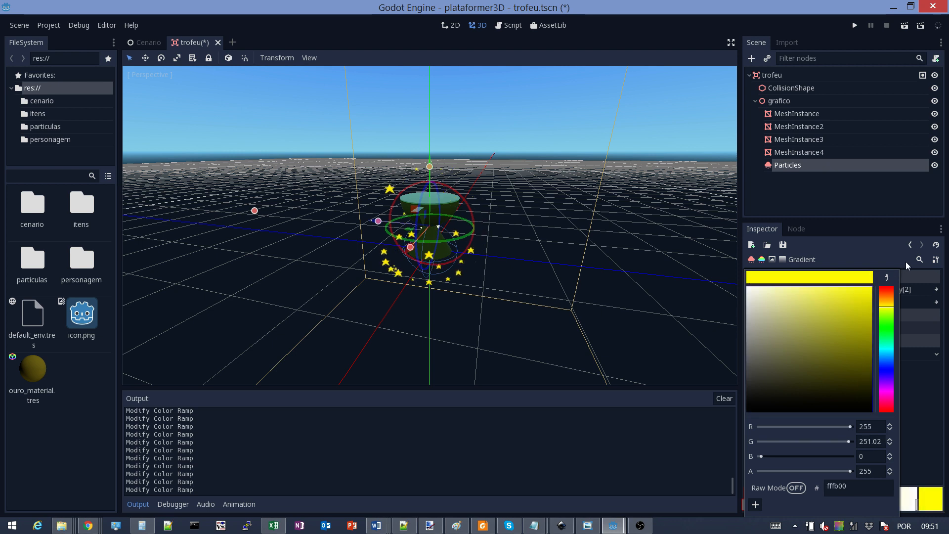
{"action": "left_click", "coordinate": [921, 372]}
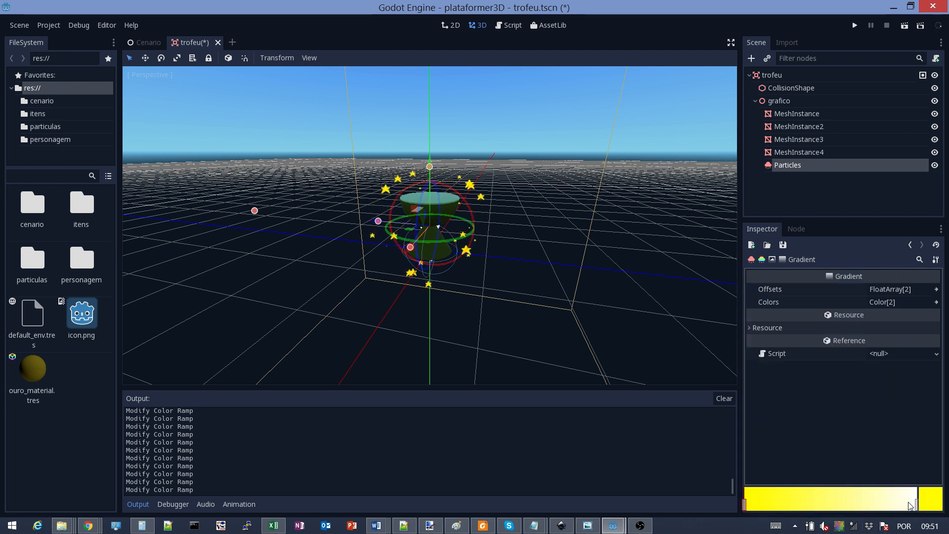
Make the right stop yellow with alpha about 139, then save the trofeu scene
{"action": "left_click", "coordinate": [917, 505]}
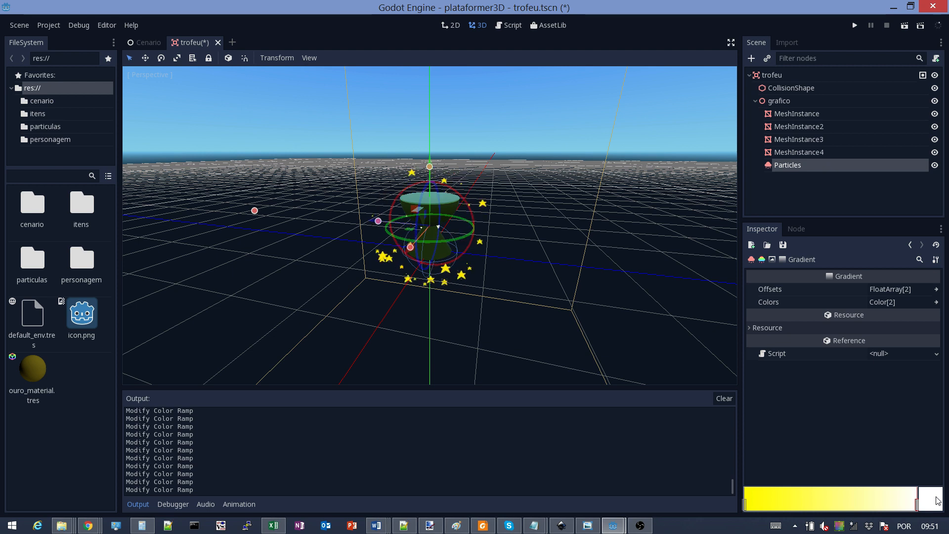
{"action": "left_click", "coordinate": [929, 497]}
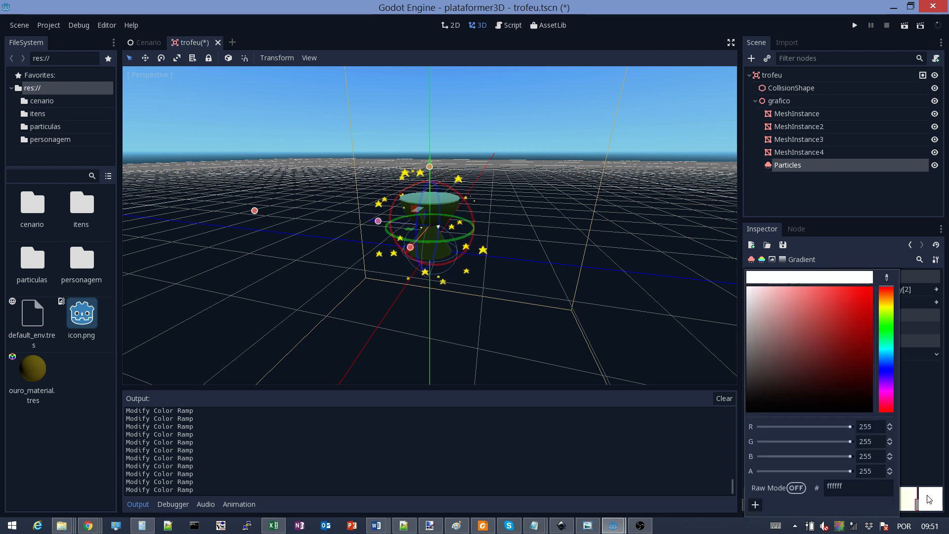
{"action": "left_click", "coordinate": [883, 306]}
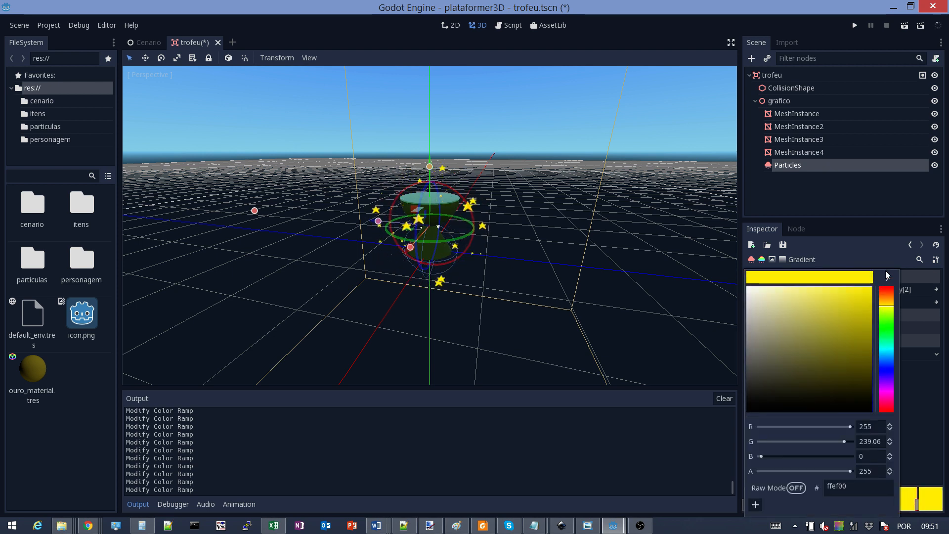
{"action": "left_click_drag", "start_coordinate": [849, 470], "coordinate": [812, 473]}
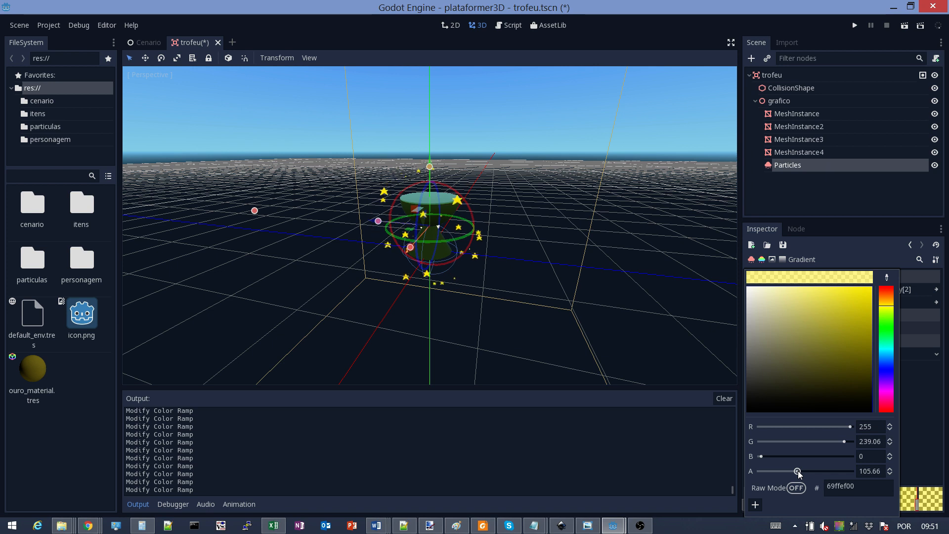
{"action": "left_click_drag", "start_coordinate": [797, 470], "coordinate": [810, 472]}
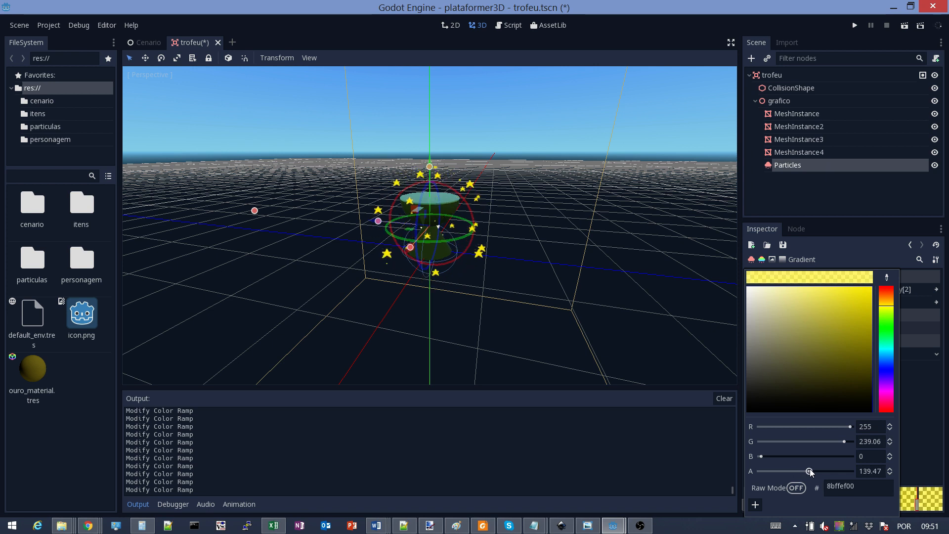
{"action": "left_click", "coordinate": [922, 413]}
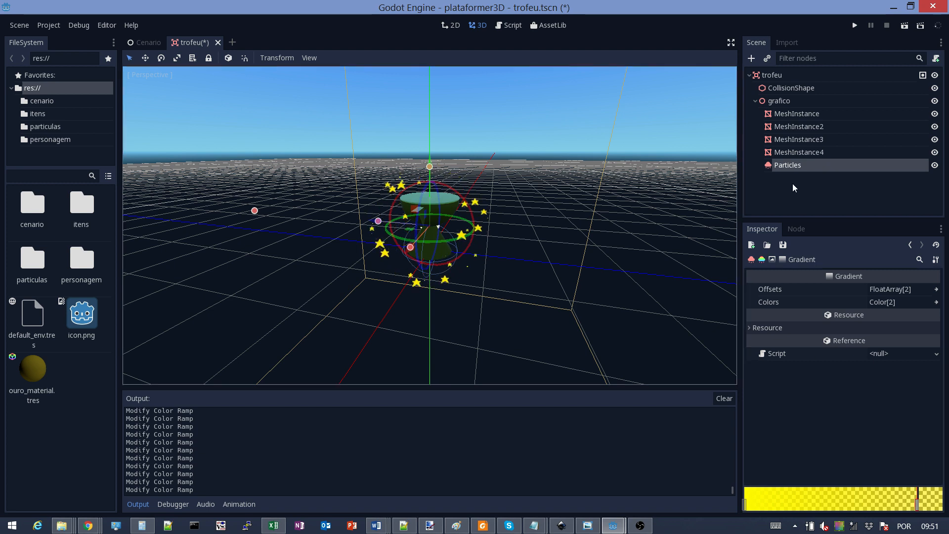
{"action": "key", "text": "ctrl+s"}
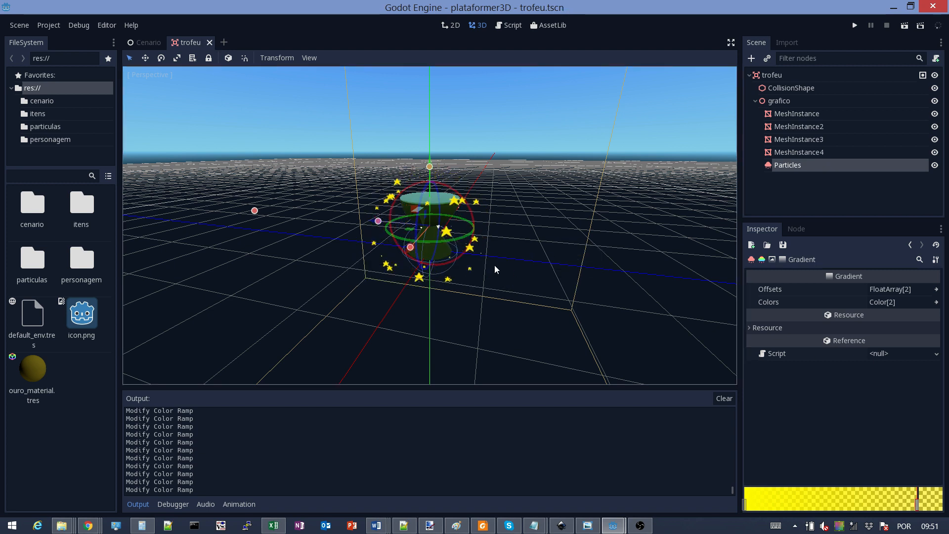
Enable Vertex Color > Use As Albedo on the Pass 1 QuadMesh's SpatialMaterial
{"action": "left_click", "coordinate": [786, 165]}
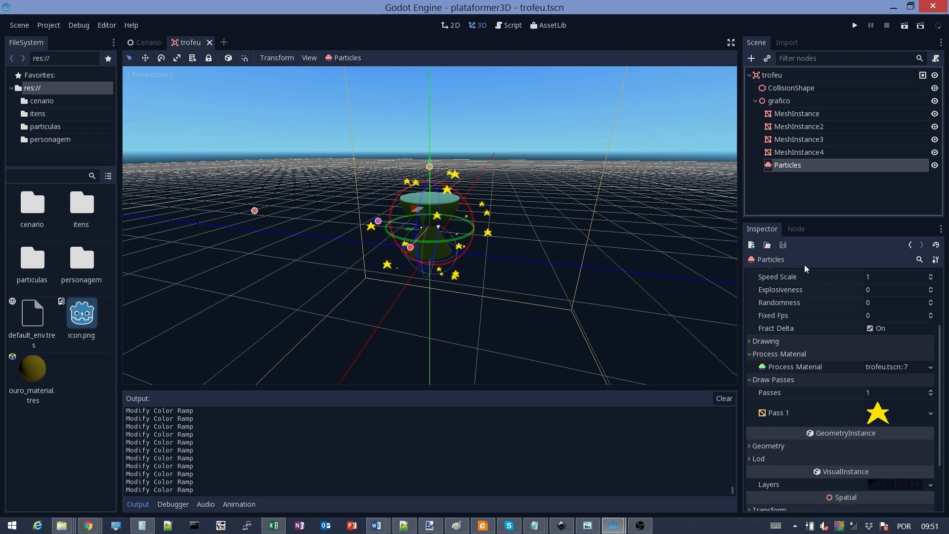
{"action": "scroll", "coordinate": [853, 364], "scroll_direction": "up", "scroll_amount": 2}
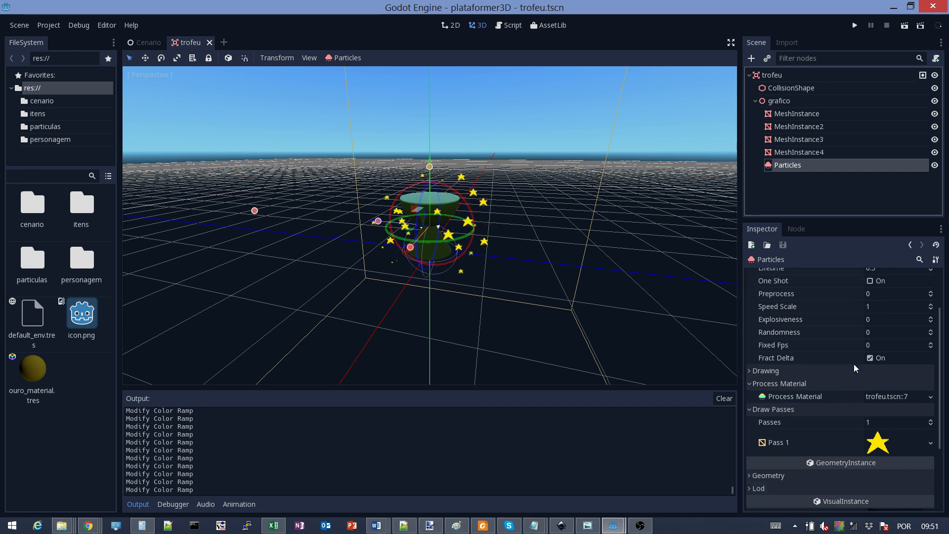
{"action": "left_click", "coordinate": [886, 451]}
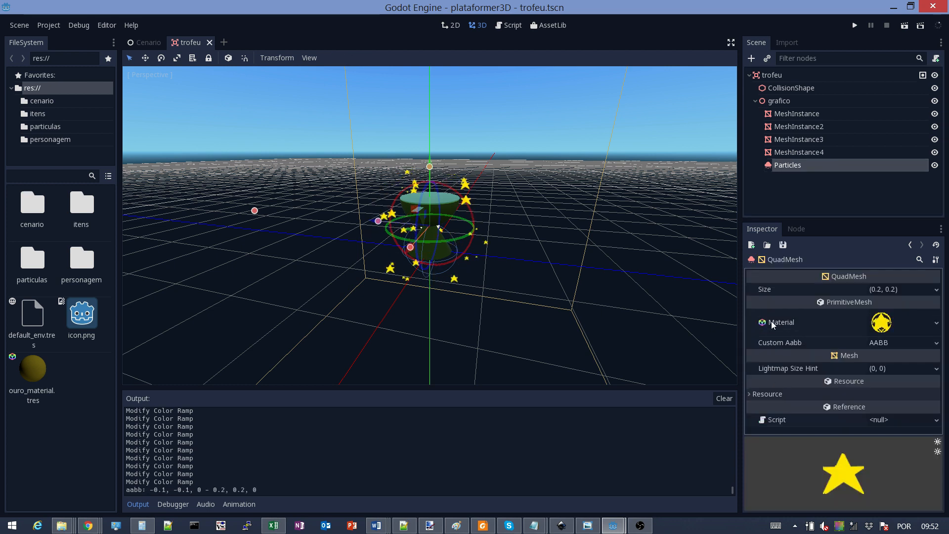
{"action": "left_click", "coordinate": [879, 322]}
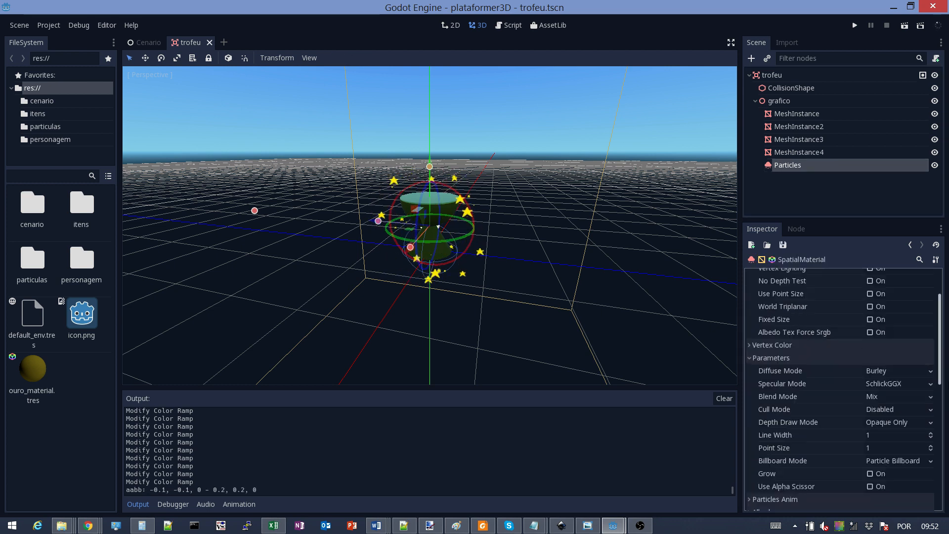
{"action": "scroll", "coordinate": [939, 338], "scroll_direction": "up", "scroll_amount": 2}
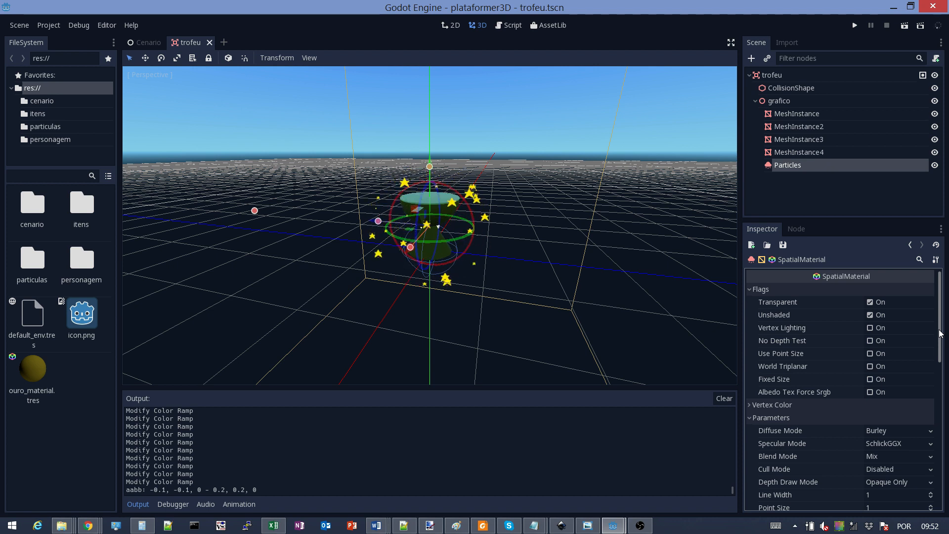
{"action": "left_click_drag", "start_coordinate": [940, 337], "coordinate": [940, 386]}
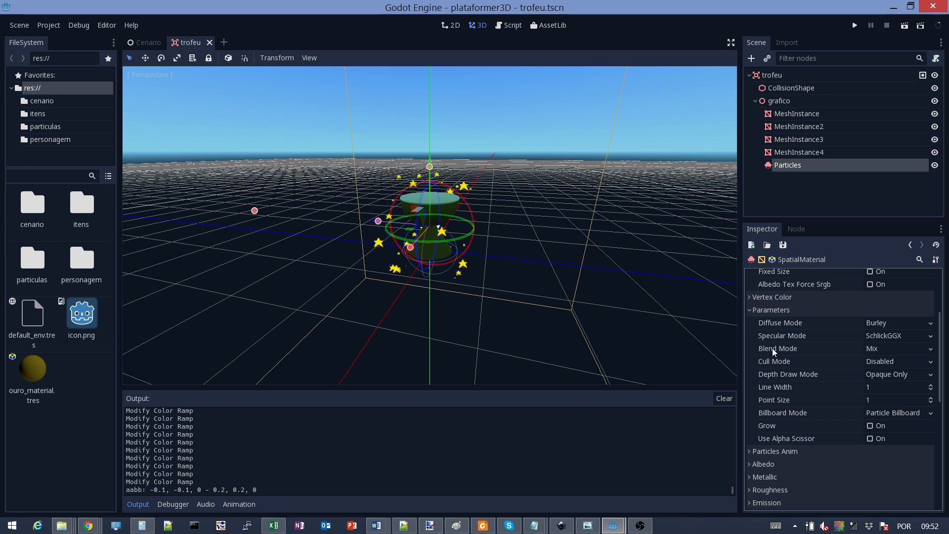
{"action": "left_click", "coordinate": [750, 297]}
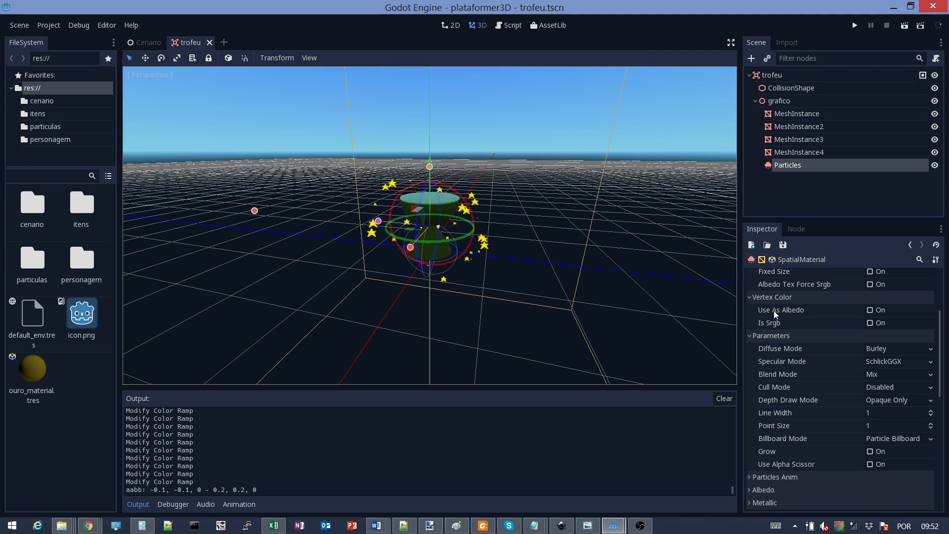
{"action": "left_click", "coordinate": [870, 310]}
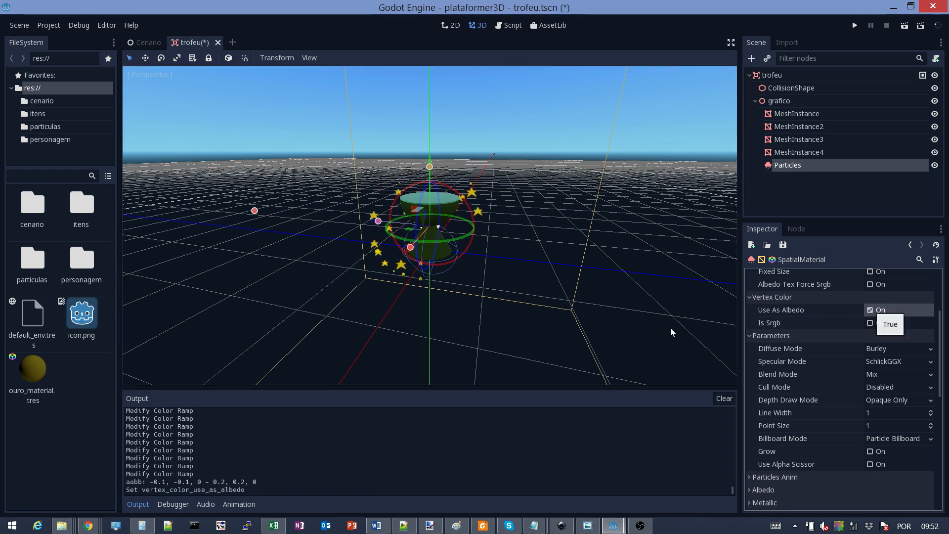
{"action": "scroll", "coordinate": [298, 215], "scroll_direction": "up", "scroll_amount": 6}
{"action": "scroll", "coordinate": [298, 216], "scroll_direction": "down", "scroll_amount": 3}
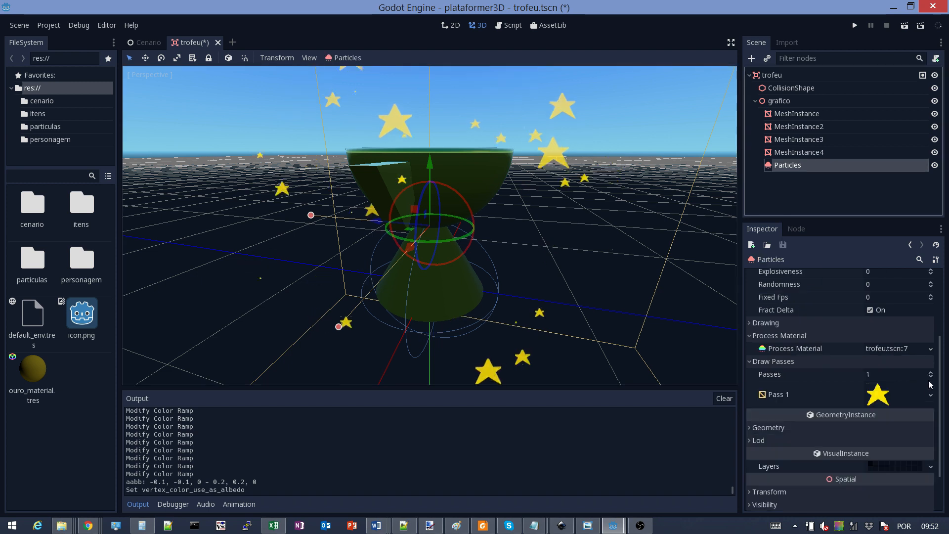
Open the Color Ramp gradient and test red on its left stop
{"action": "left_click", "coordinate": [880, 349]}
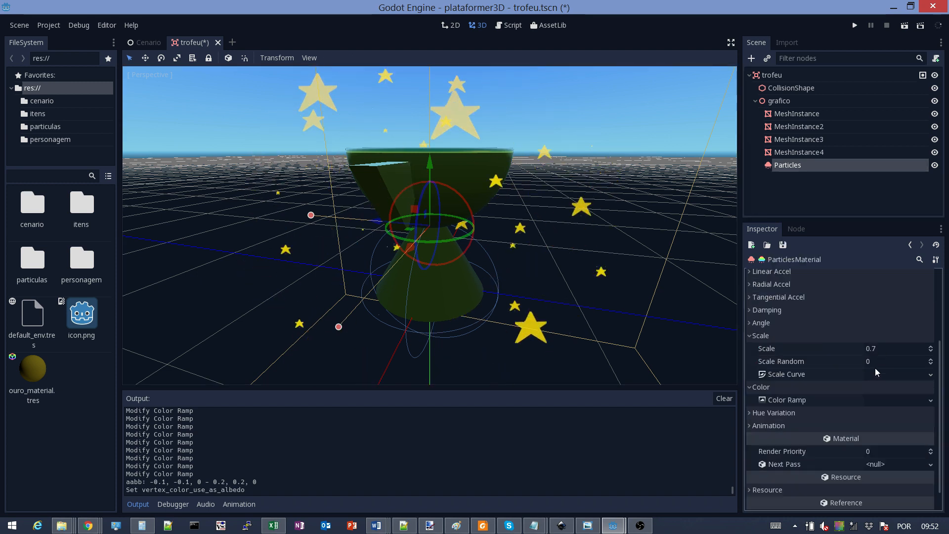
{"action": "left_click", "coordinate": [874, 400]}
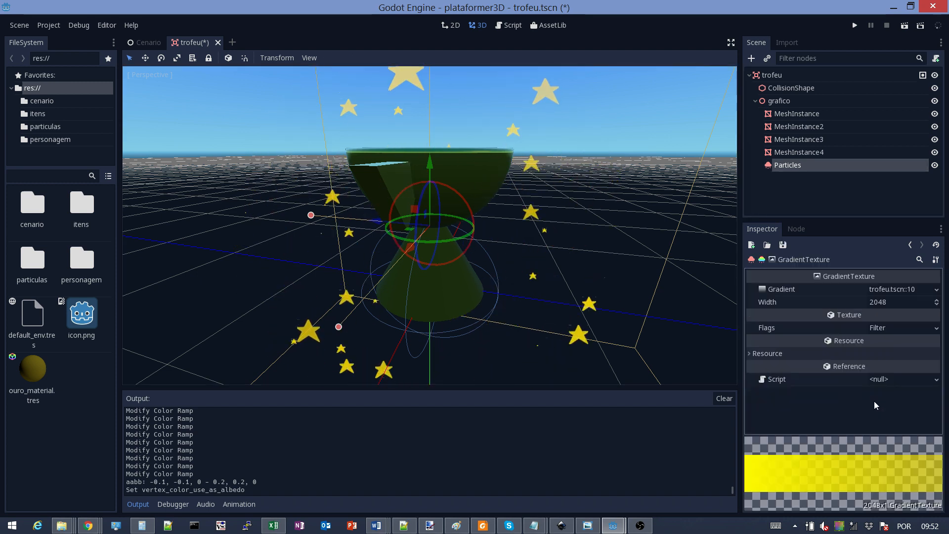
{"action": "left_click", "coordinate": [887, 288]}
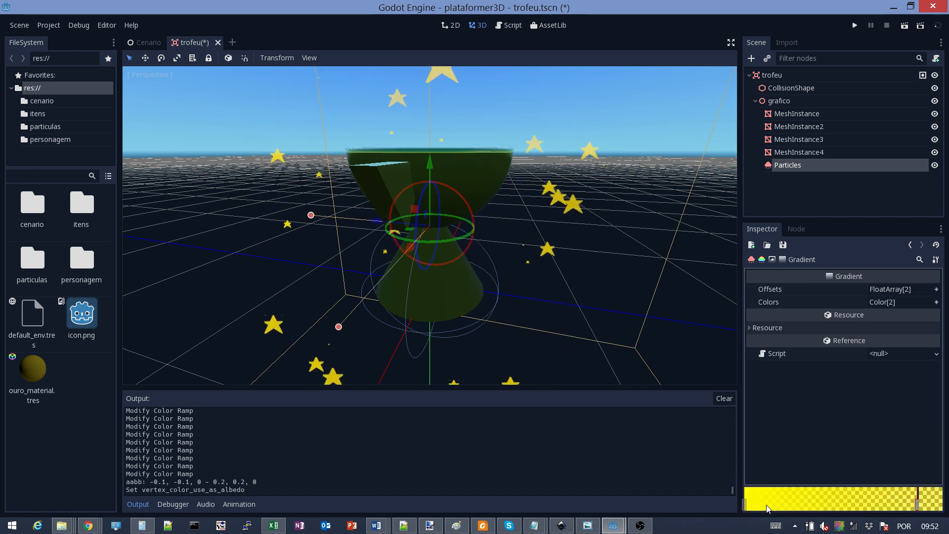
{"action": "left_click", "coordinate": [745, 504]}
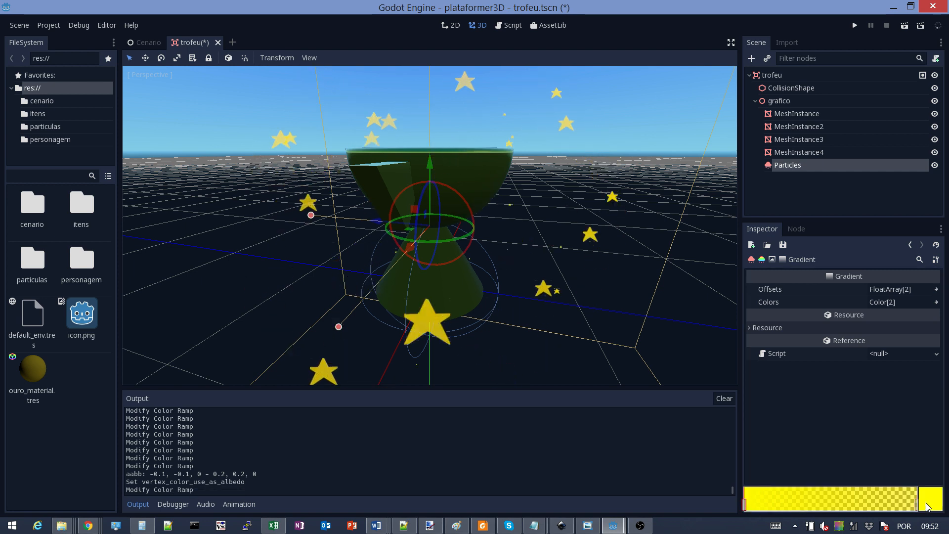
{"action": "double_click", "coordinate": [746, 504]}
{"action": "left_click_drag", "start_coordinate": [886, 309], "coordinate": [882, 271]}
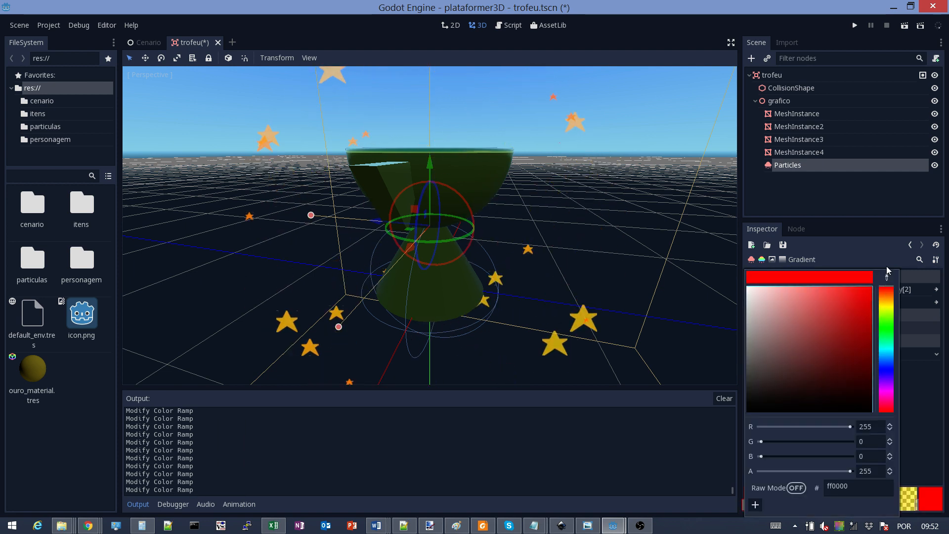
Make the right gradient stop yellow and more transparent, after briefly trying cyan-green
{"action": "left_click", "coordinate": [918, 504]}
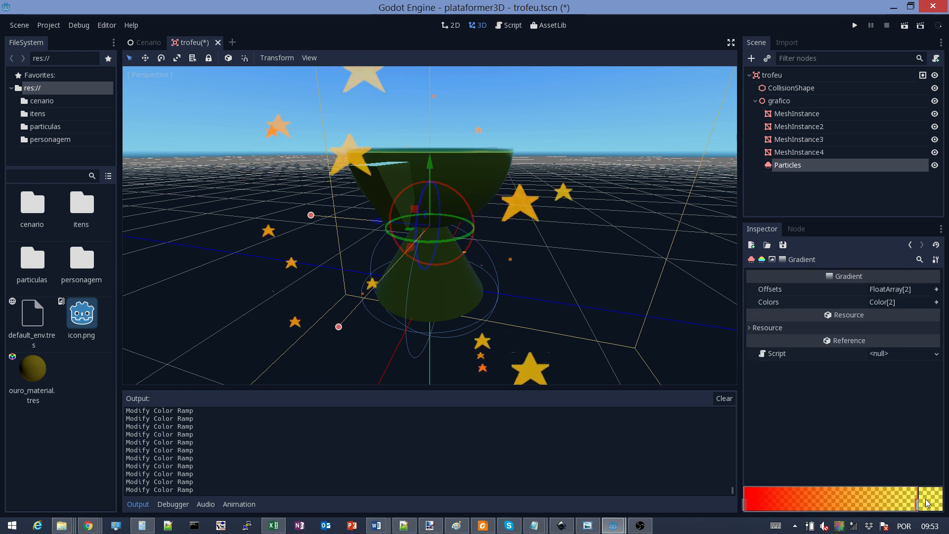
{"action": "double_click", "coordinate": [917, 504]}
{"action": "left_click", "coordinate": [889, 343]}
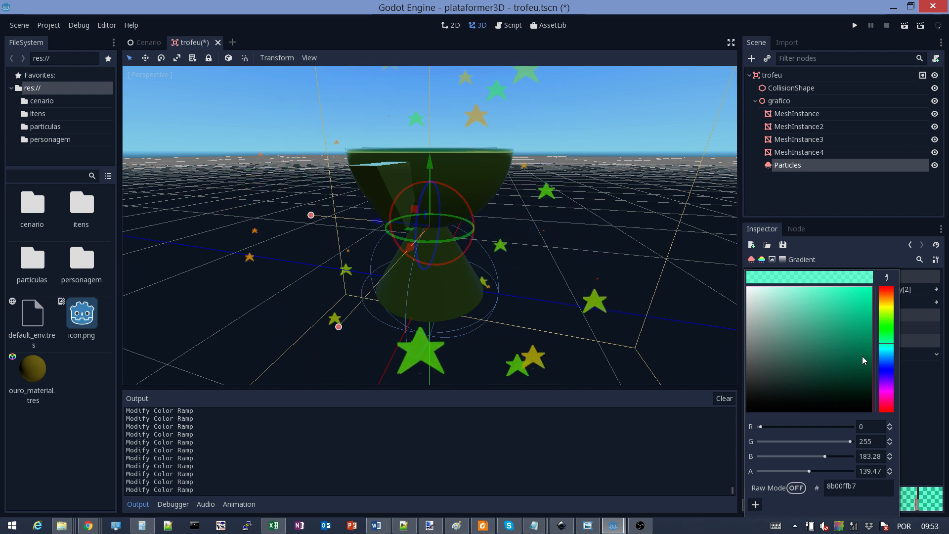
{"action": "left_click", "coordinate": [885, 308]}
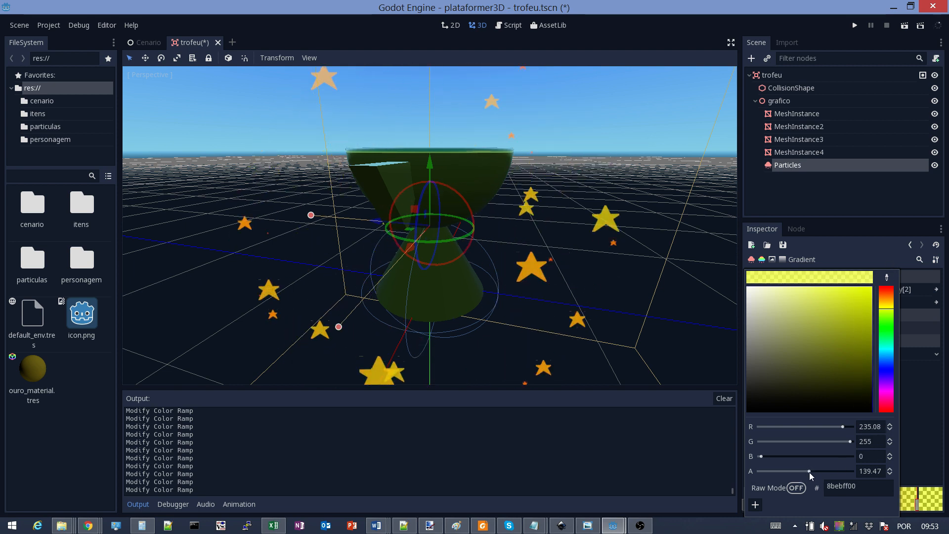
{"action": "left_click_drag", "start_coordinate": [809, 472], "coordinate": [788, 473]}
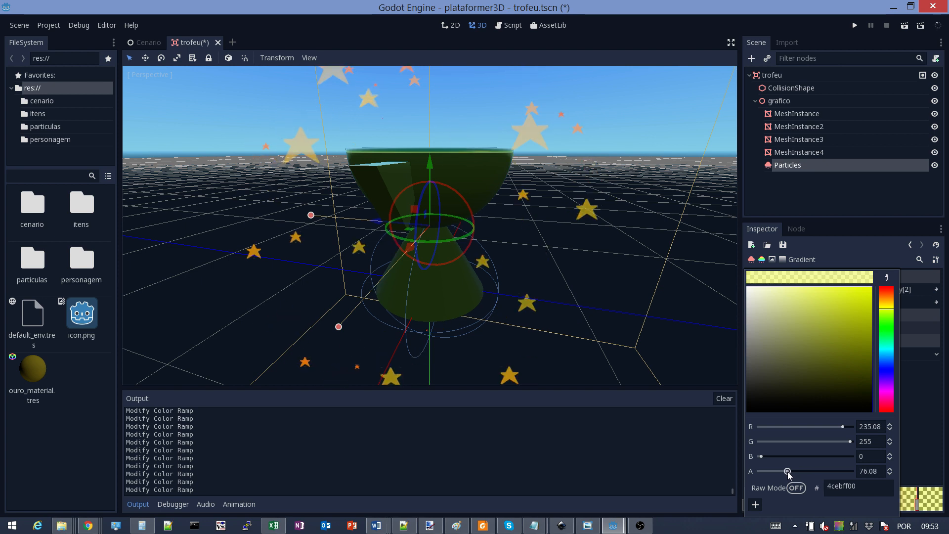
{"action": "left_click", "coordinate": [930, 430]}
Change the left stop from red to bright yellow #fdff00
{"action": "left_click", "coordinate": [748, 504]}
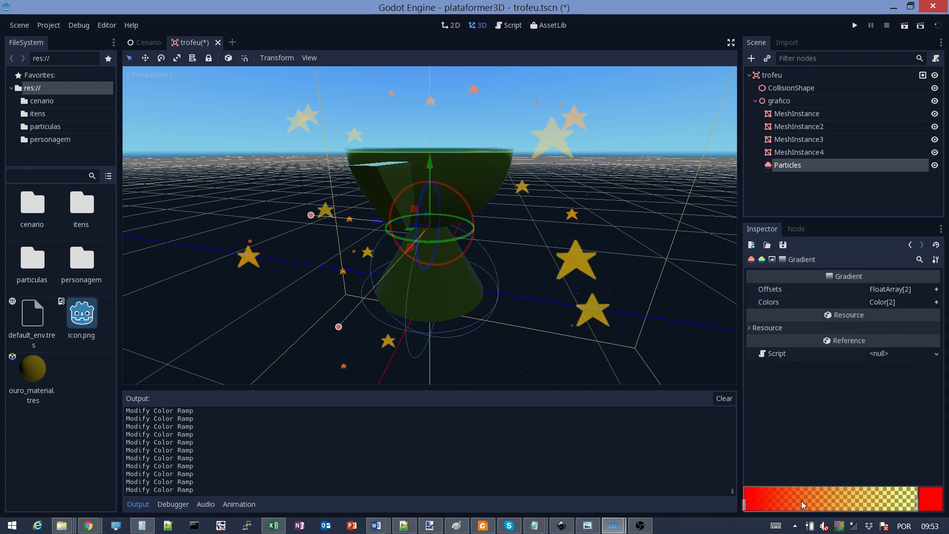
{"action": "left_click", "coordinate": [920, 493]}
{"action": "left_click", "coordinate": [888, 306]}
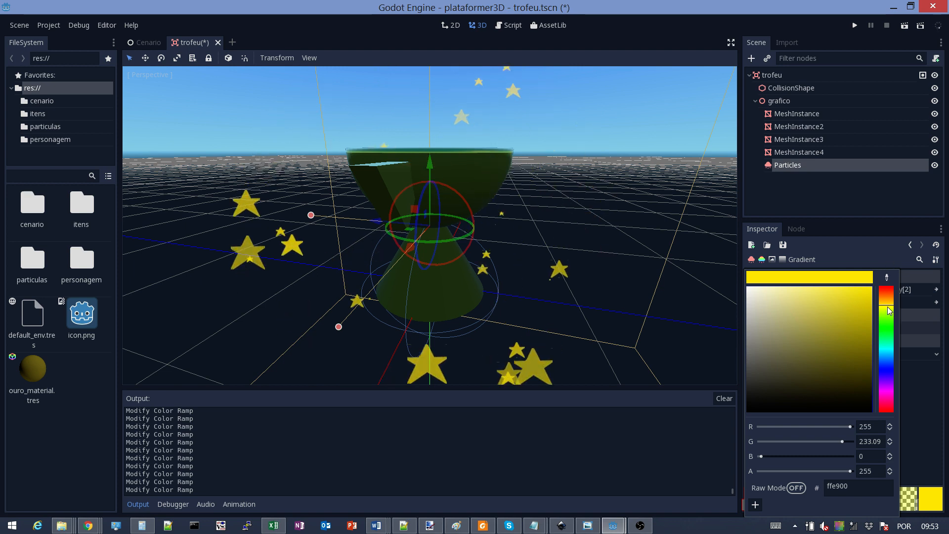
{"action": "left_click_drag", "start_coordinate": [889, 317], "coordinate": [889, 312]}
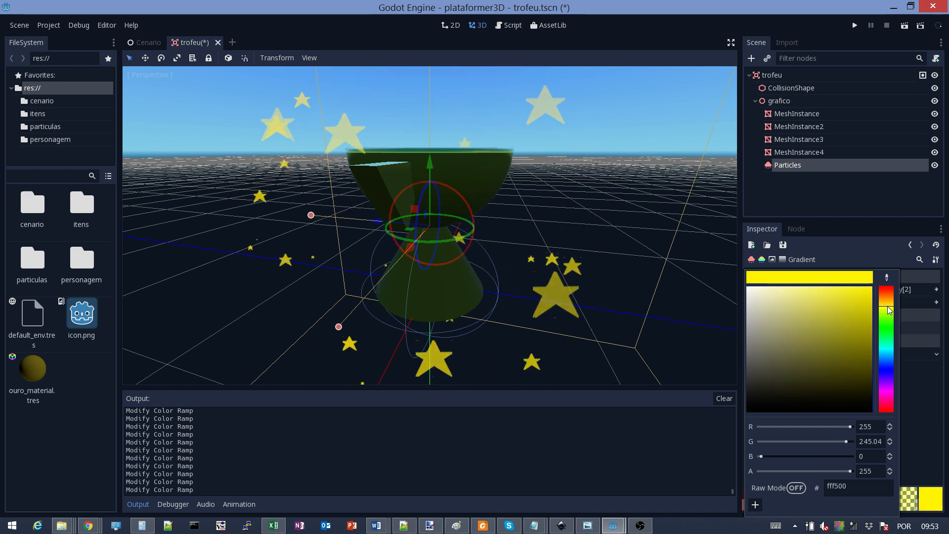
{"action": "left_click", "coordinate": [927, 362]}
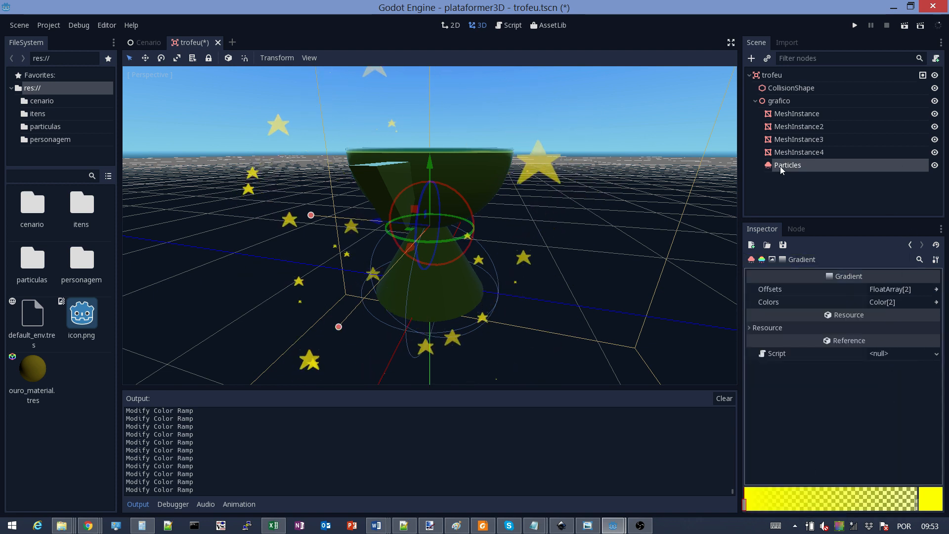
{"action": "left_click", "coordinate": [911, 245]}
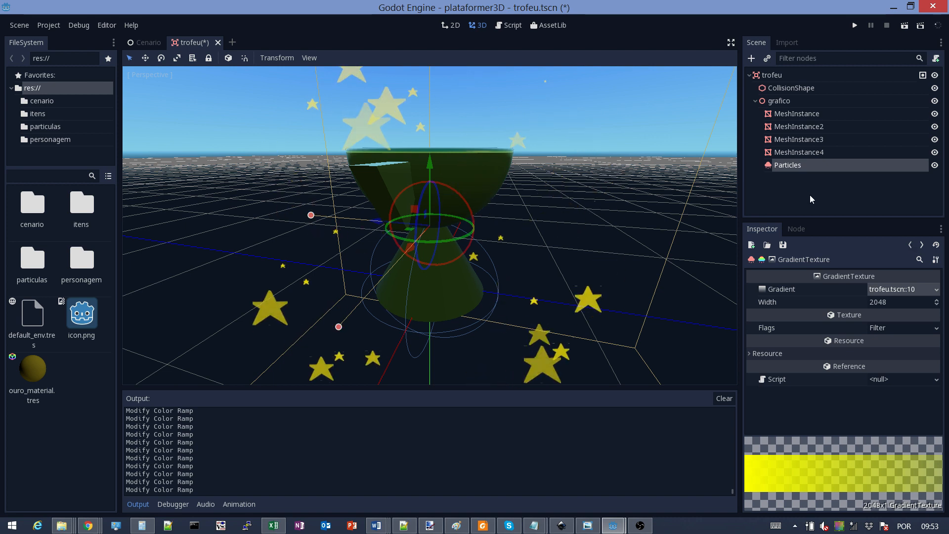
Set the Pass 1 star mesh material's Albedo colour to white (ffffff)
{"action": "left_click", "coordinate": [786, 165]}
{"action": "left_click", "coordinate": [883, 396]}
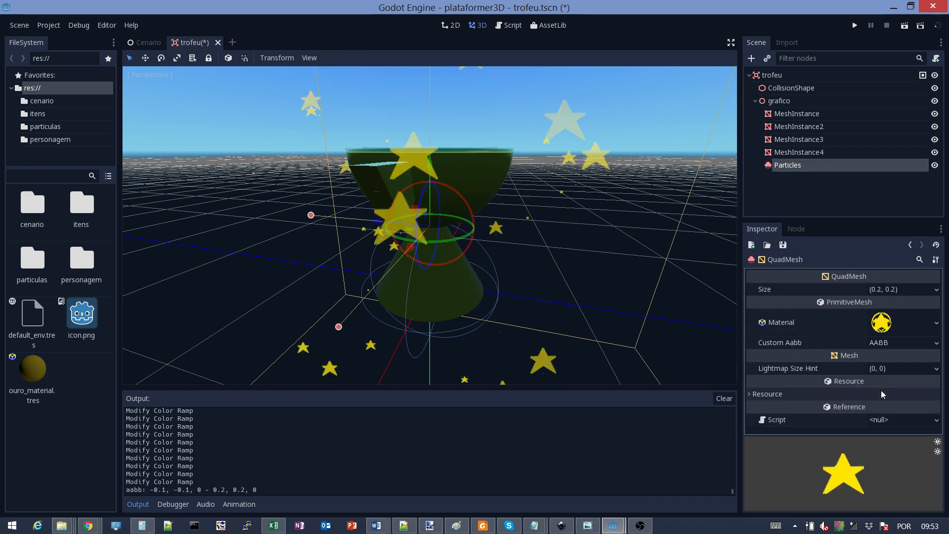
{"action": "left_click", "coordinate": [884, 322]}
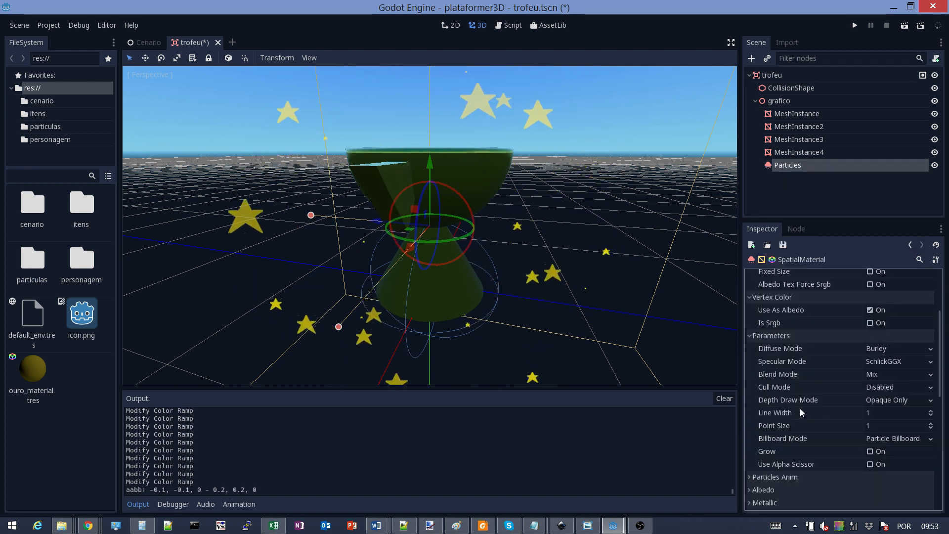
{"action": "scroll", "coordinate": [778, 405], "scroll_direction": "down", "scroll_amount": 3}
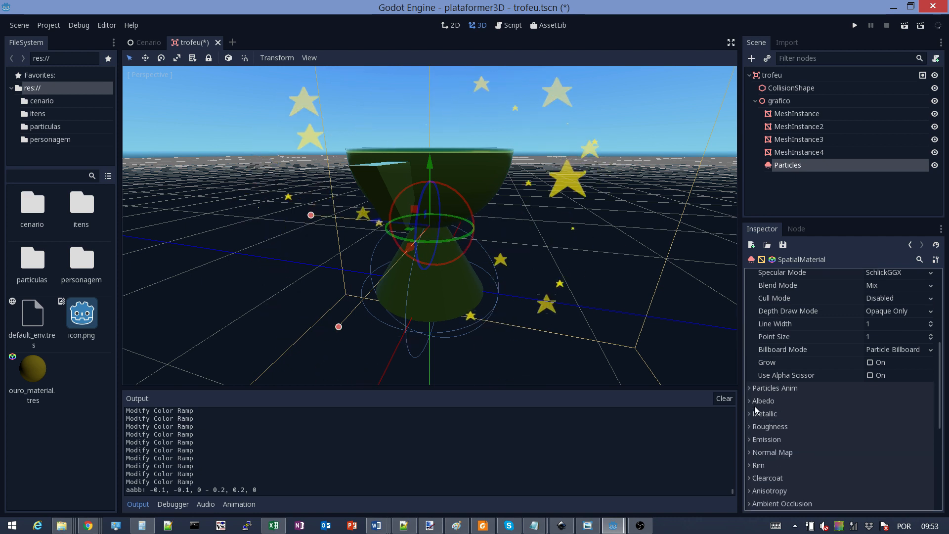
{"action": "left_click", "coordinate": [752, 401]}
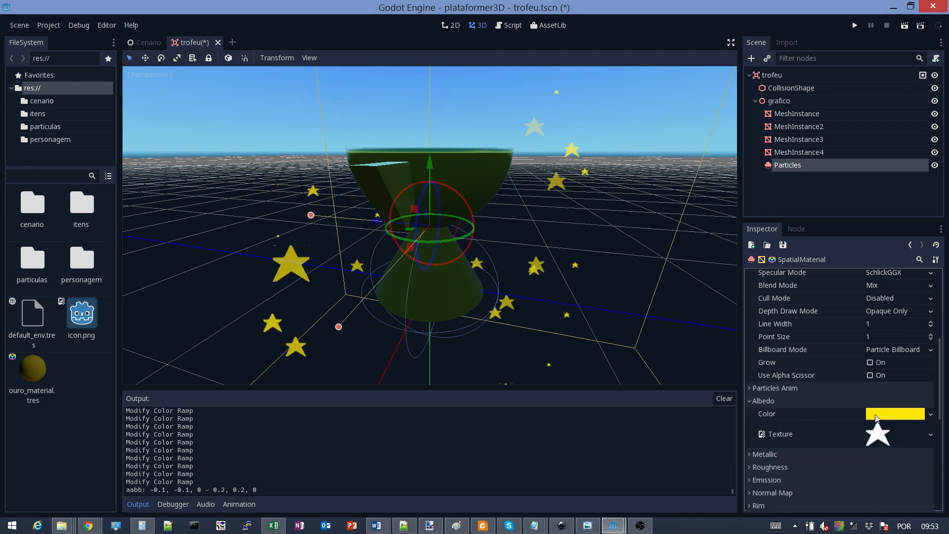
{"action": "left_click", "coordinate": [895, 413]}
{"action": "left_click_drag", "start_coordinate": [822, 321], "coordinate": [749, 252]}
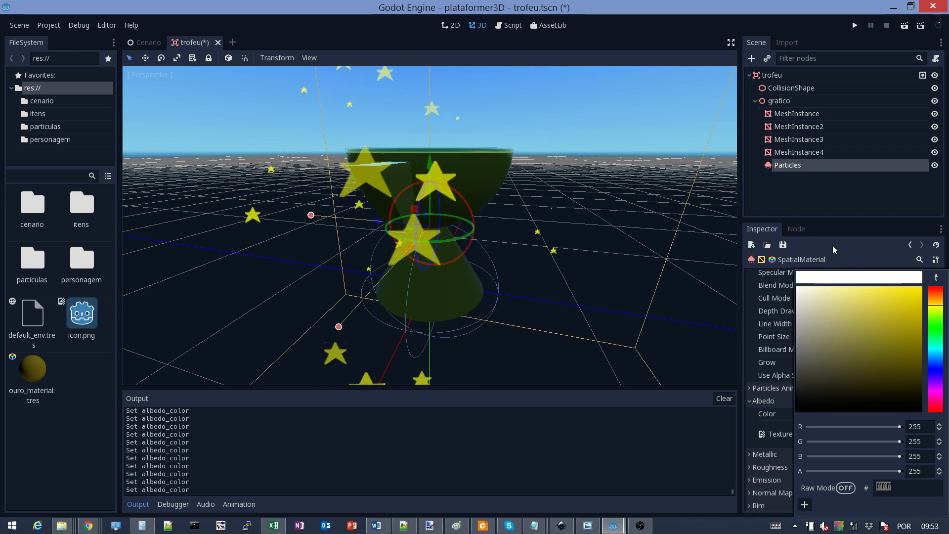
{"action": "left_click", "coordinate": [820, 234]}
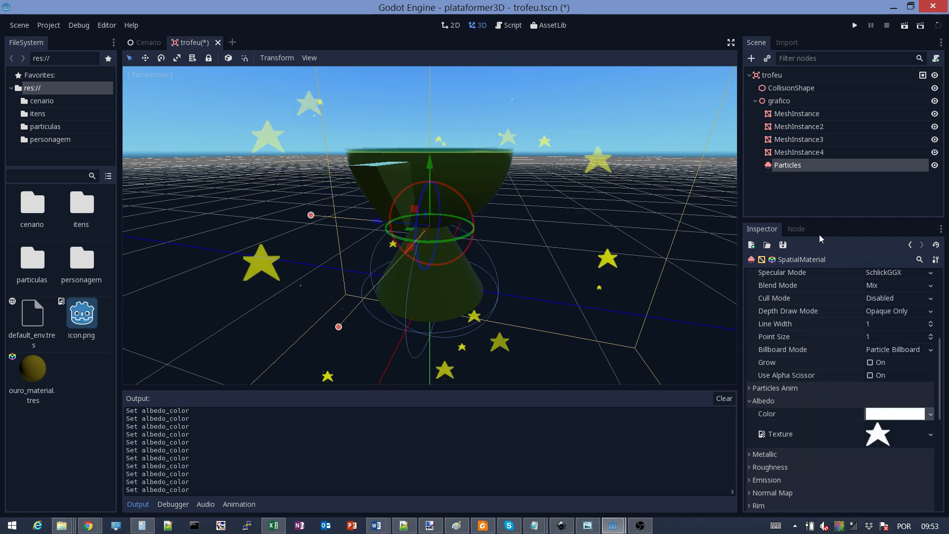
Save trofeu.tscn and launch the plataformer3D game again
{"action": "scroll", "coordinate": [522, 319], "scroll_direction": "down", "scroll_amount": 3}
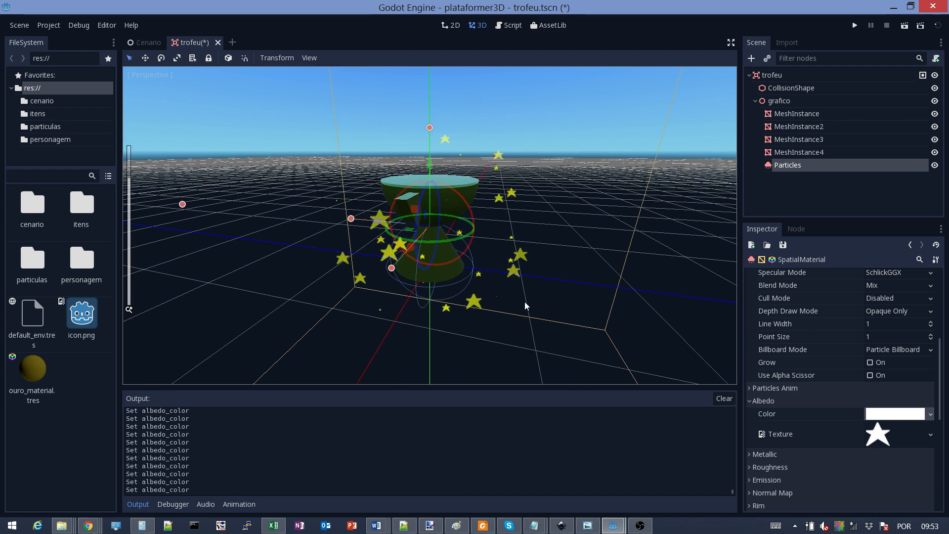
{"action": "scroll", "coordinate": [486, 281], "scroll_direction": "up", "scroll_amount": 5}
{"action": "scroll", "coordinate": [488, 276], "scroll_direction": "down", "scroll_amount": 2}
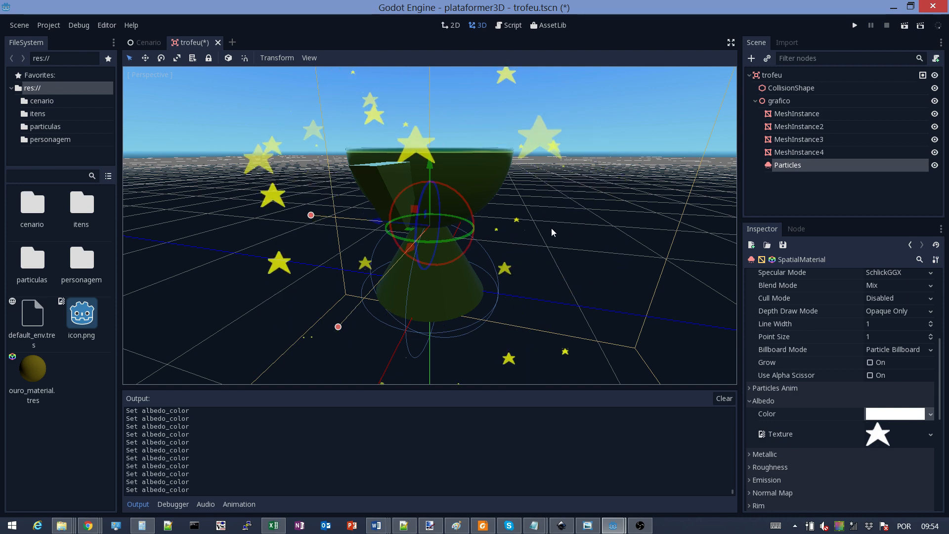
{"action": "scroll", "coordinate": [568, 233], "scroll_direction": "down", "scroll_amount": 4}
{"action": "key", "text": "ctrl+s"}
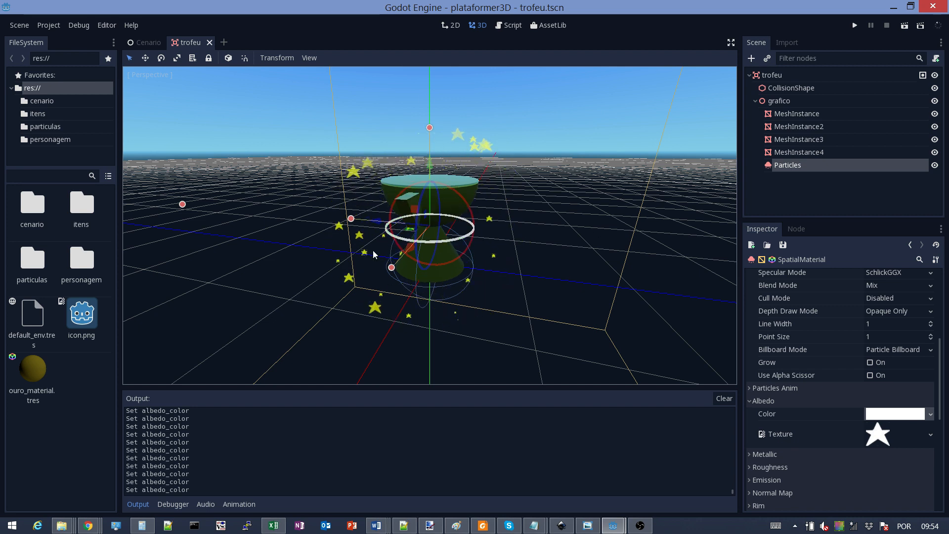
{"action": "scroll", "coordinate": [579, 213], "scroll_direction": "up", "scroll_amount": 6}
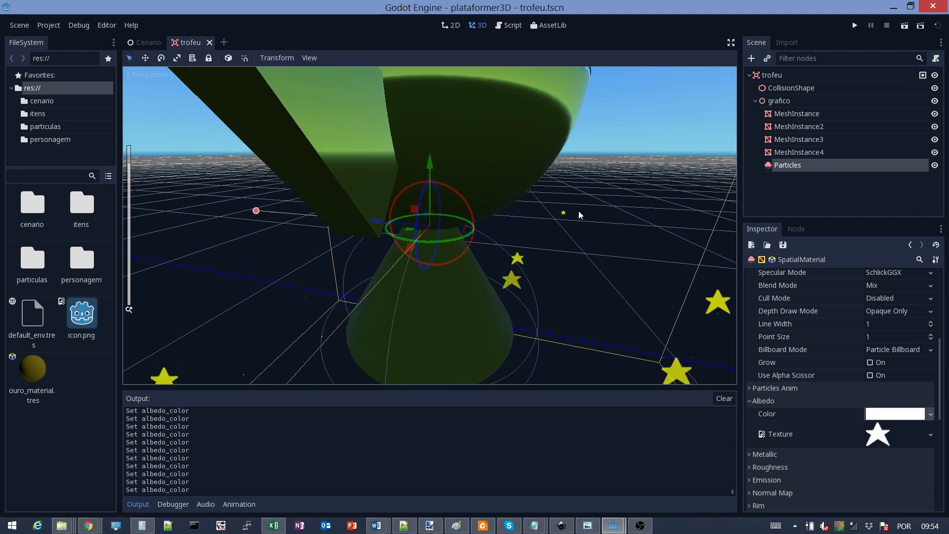
{"action": "scroll", "coordinate": [578, 211], "scroll_direction": "down", "scroll_amount": 6}
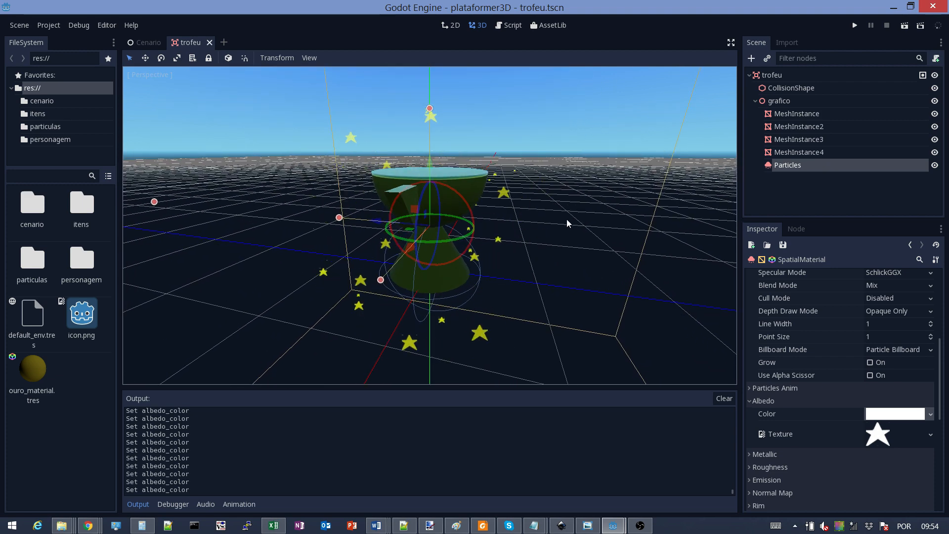
{"action": "left_click", "coordinate": [854, 25]}
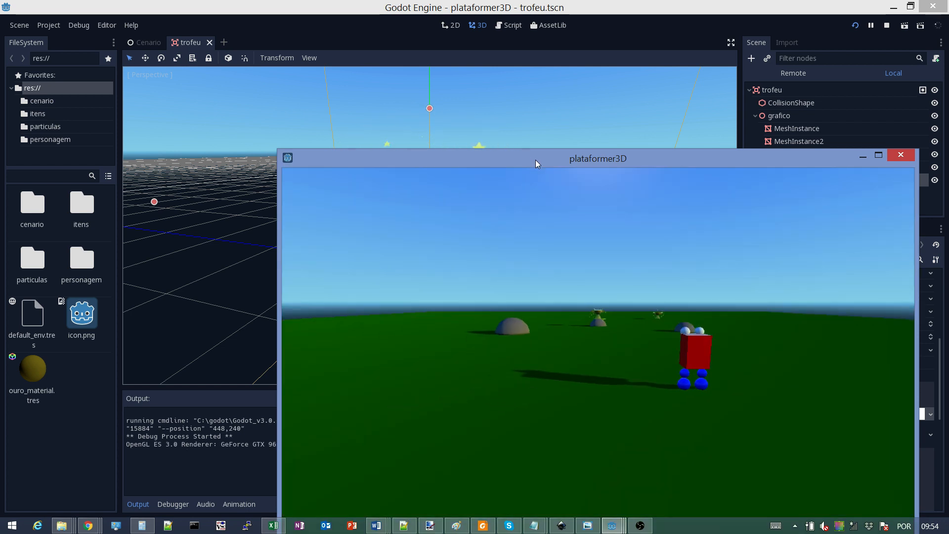
Walk to the trophy, jump onto its rock to collect it, then close the game window
{"action": "left_click_drag", "start_coordinate": [535, 159], "coordinate": [388, 96]}
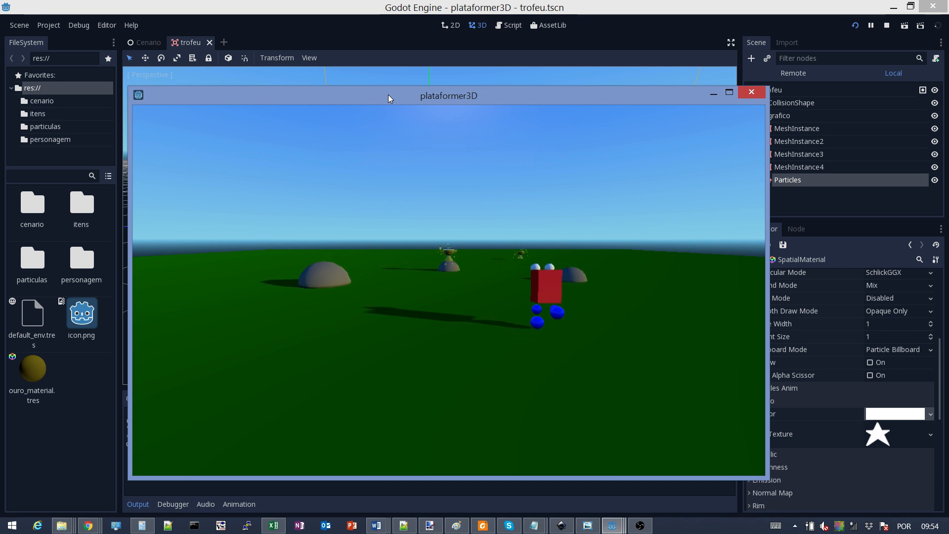
{"action": "key", "text": "Up"}
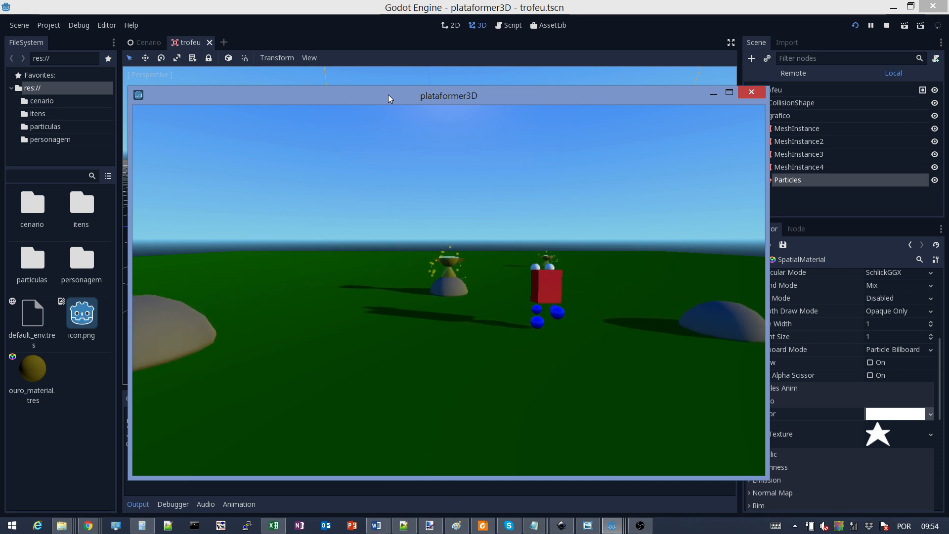
{"action": "key", "text": "Up"}
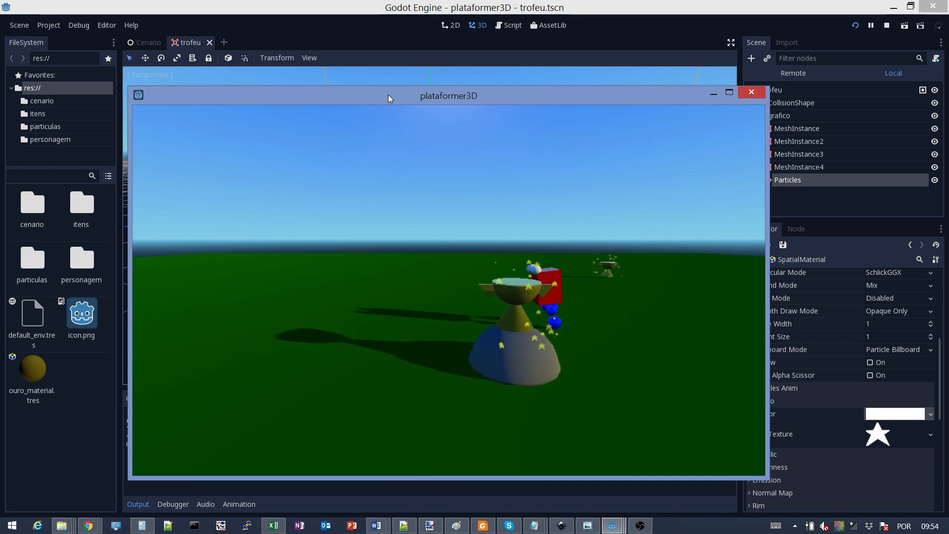
{"action": "key", "text": "Down"}
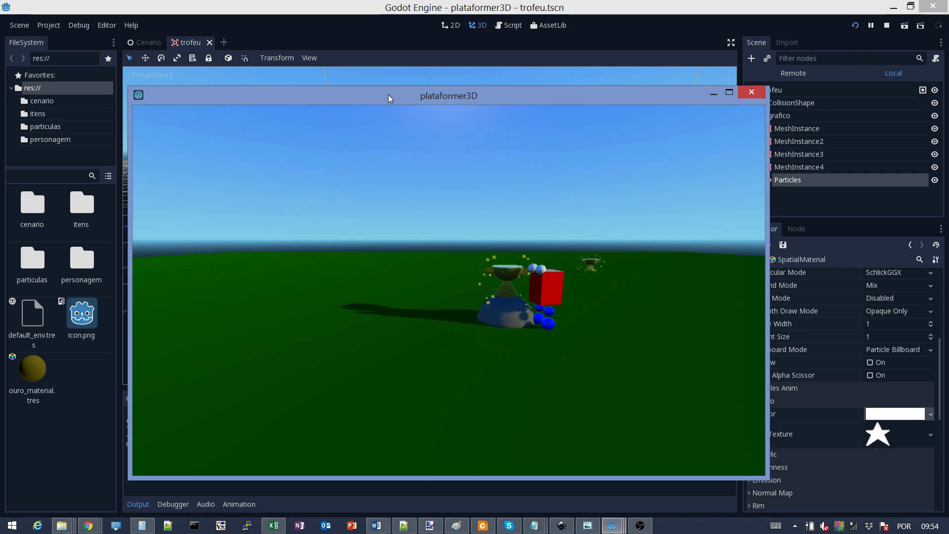
{"action": "key", "text": "Up"}
{"action": "key", "text": "space"}
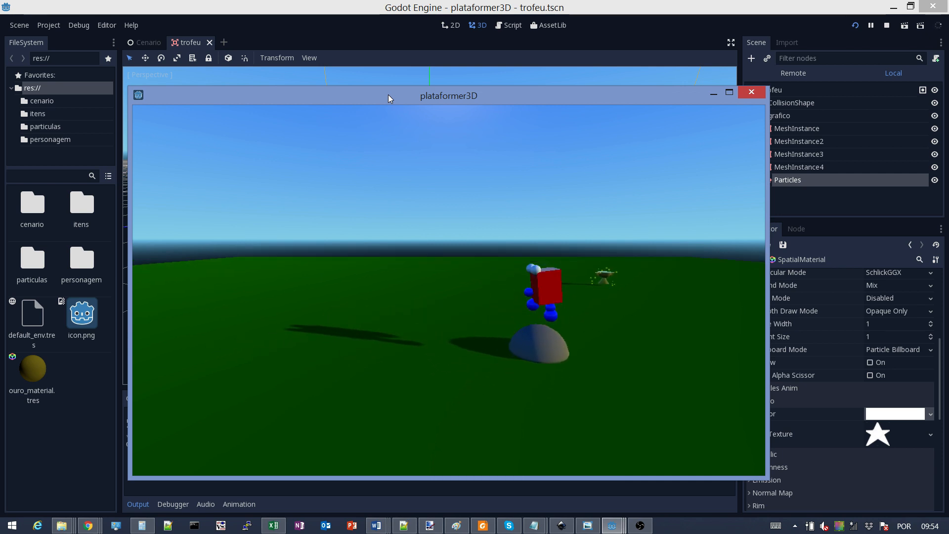
{"action": "key", "text": "Up"}
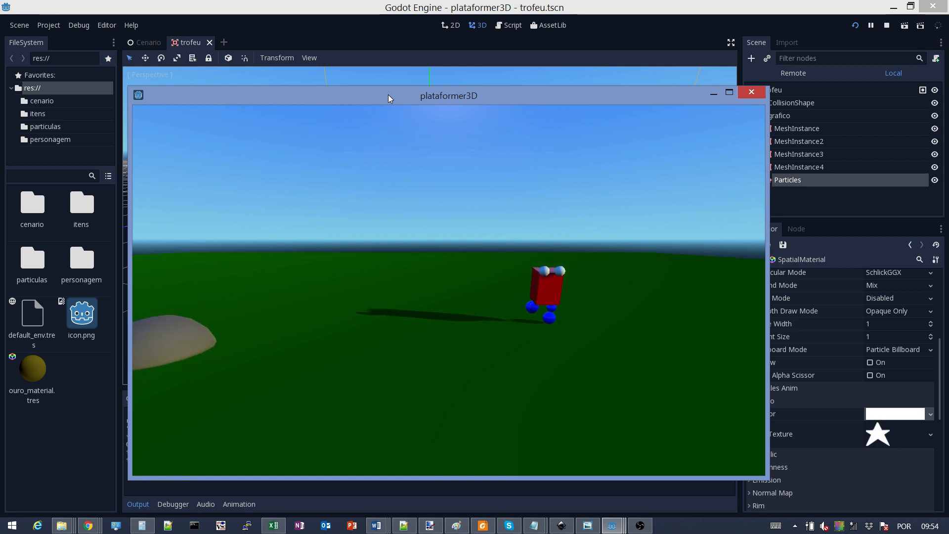
{"action": "key", "text": "Left"}
{"action": "left_click", "coordinate": [751, 93]}
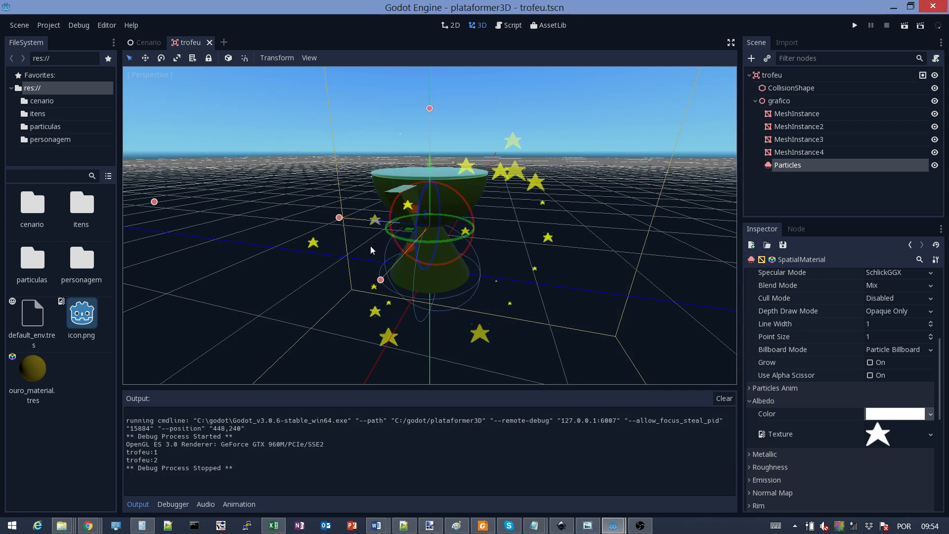